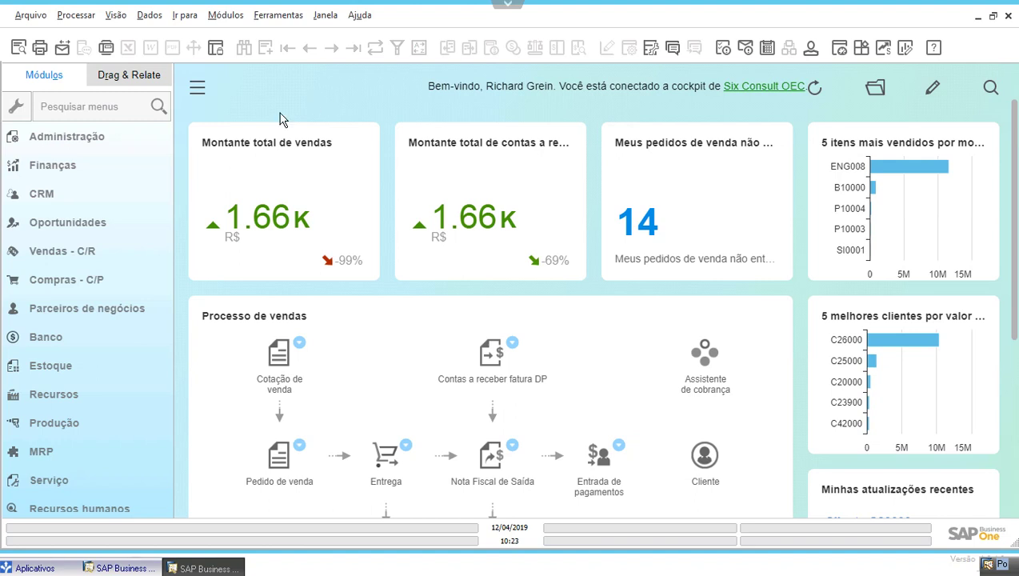
Step: Open the first record in the inventory item master data (Cadastro do item) and duplicate it
{"action": "left_click", "coordinate": [95, 374]}
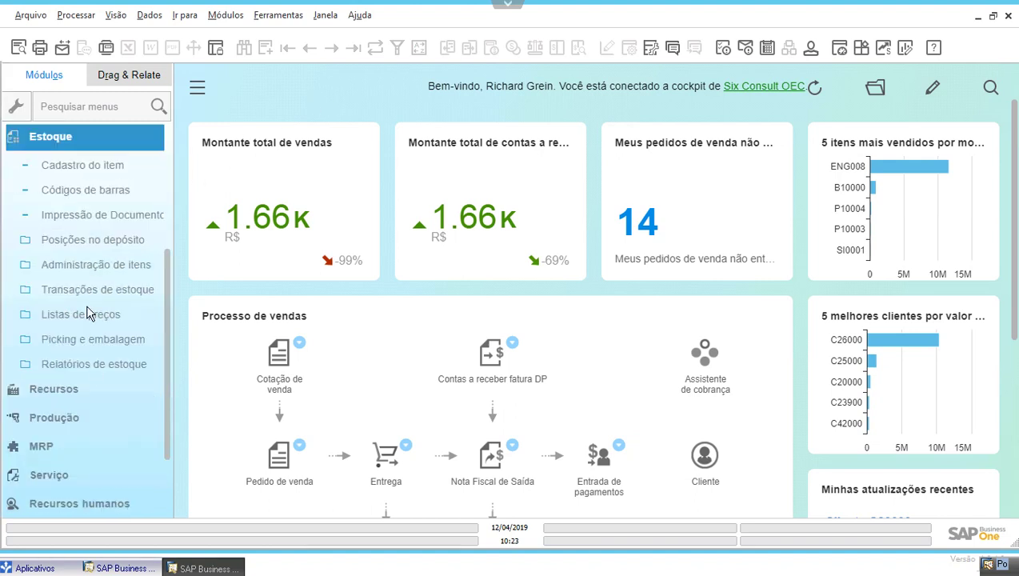
{"action": "left_click", "coordinate": [87, 165]}
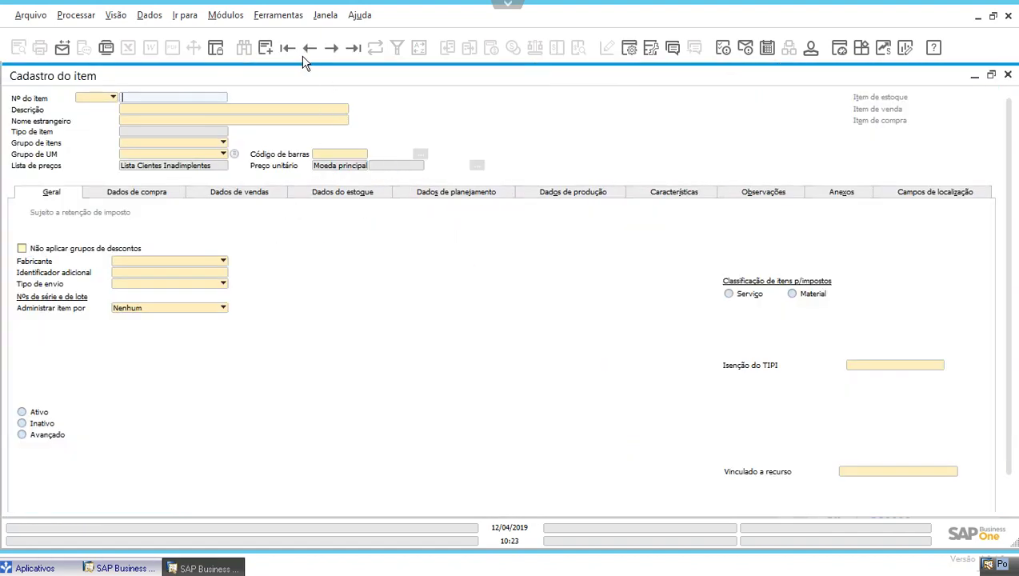
{"action": "left_click", "coordinate": [289, 50]}
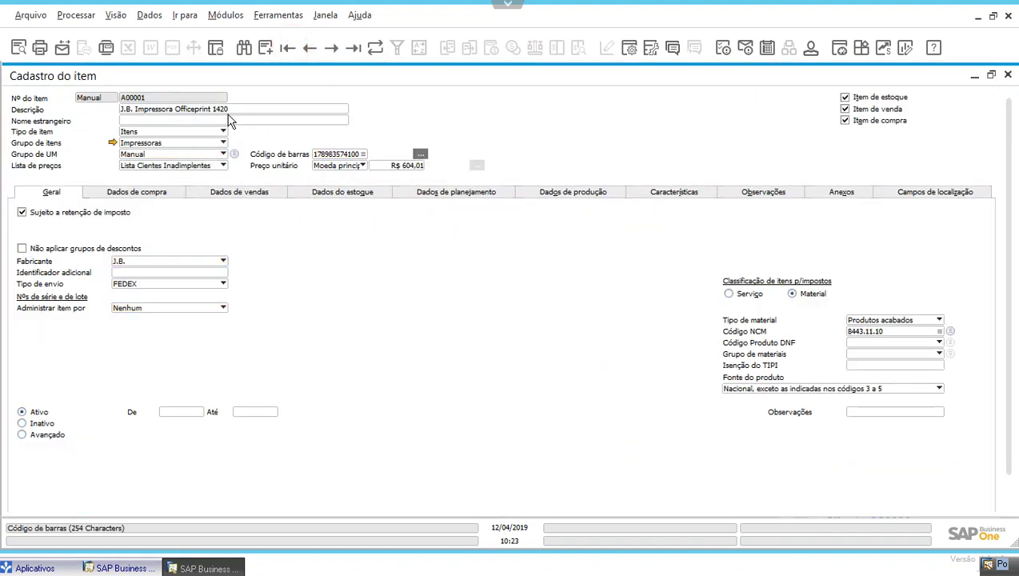
{"action": "right_click", "coordinate": [288, 229]}
{"action": "left_click", "coordinate": [313, 246]}
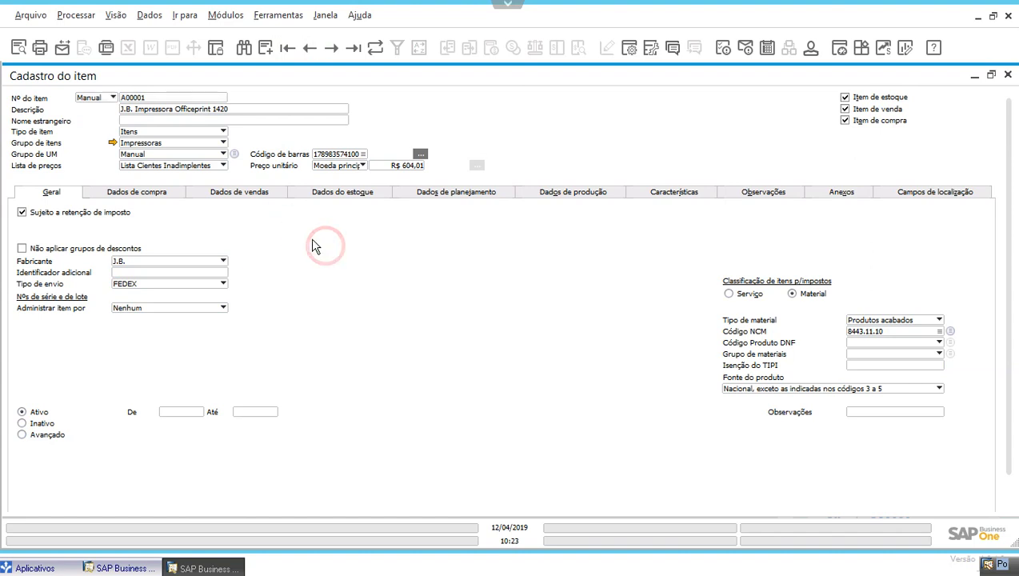
Step: Give the duplicated item the number A00010 and the description J.B. Impressora Officeprint 2019
{"action": "left_click", "coordinate": [176, 97]}
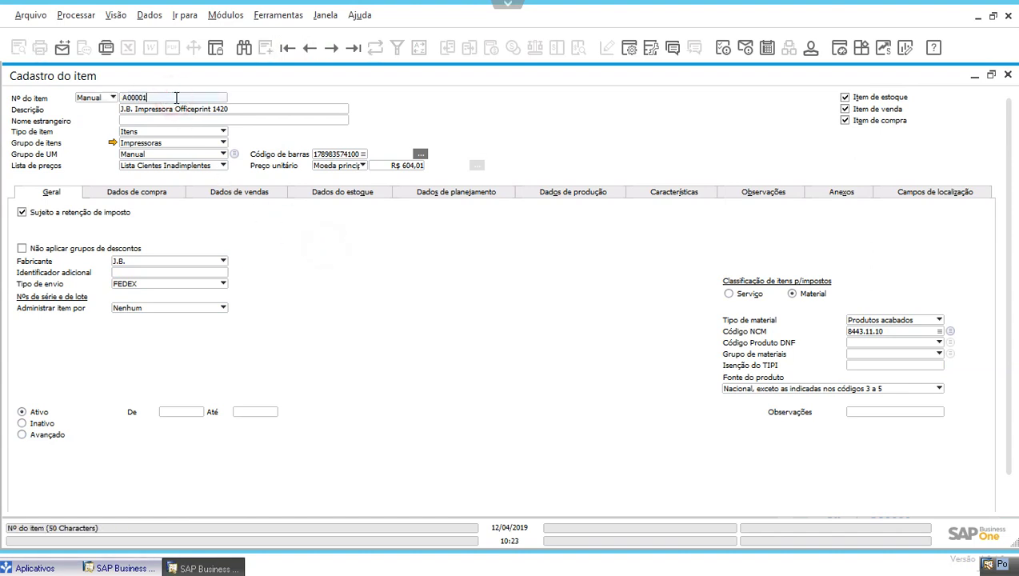
{"action": "type", "text": "10"}
{"action": "left_click", "coordinate": [227, 109]}
{"action": "triple_click", "coordinate": [240, 110]}
{"action": "left_click", "coordinate": [240, 110]}
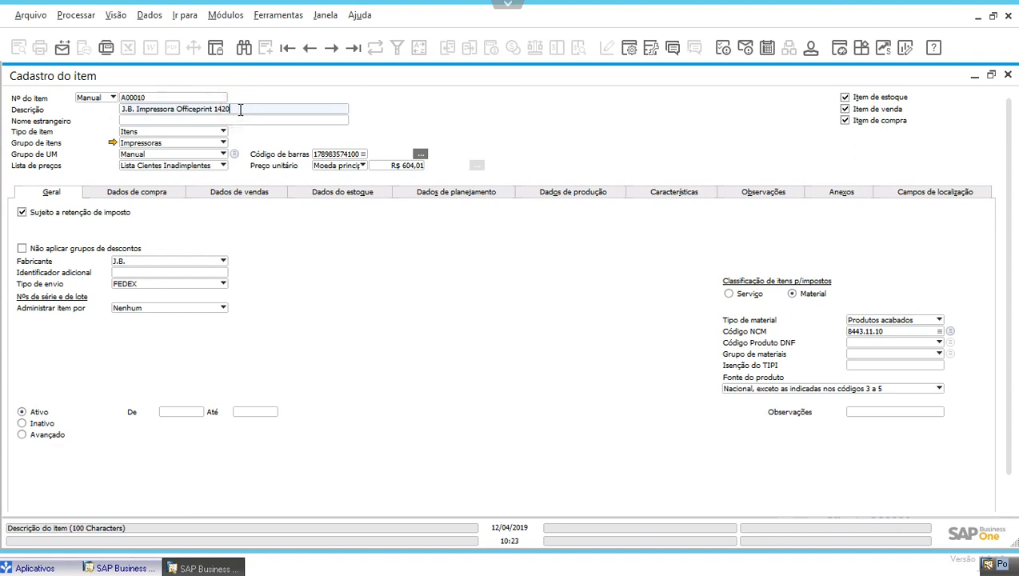
{"action": "key", "text": "shift+Left"}
{"action": "key", "text": "shift+Left"}
{"action": "key", "text": "shift+Left"}
{"action": "type", "text": "2019"}
{"action": "left_click", "coordinate": [355, 223]}
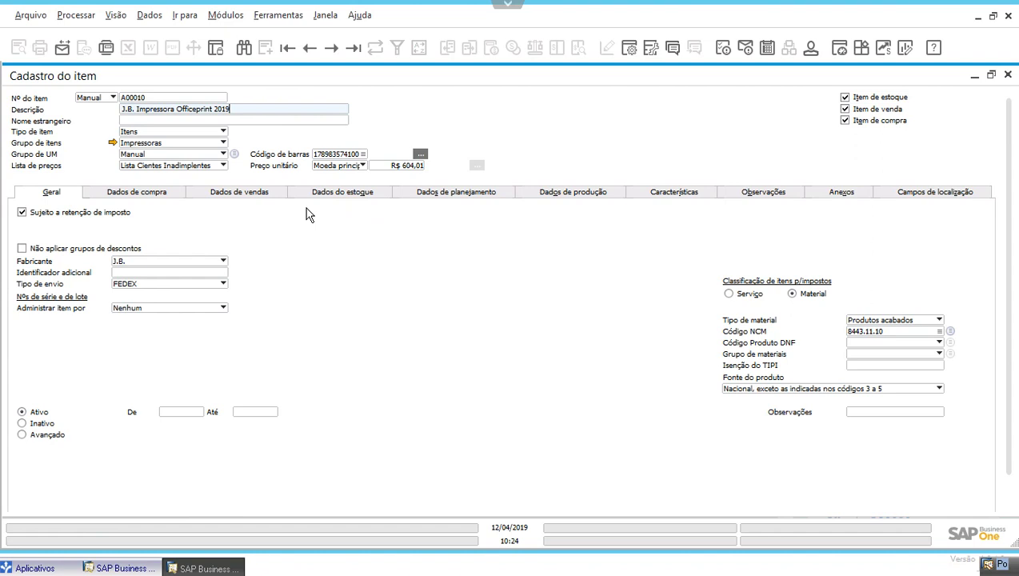
Step: Choose Comprar as the supply method (Método de suprimento) in the item's planning data
{"action": "left_click", "coordinate": [443, 197]}
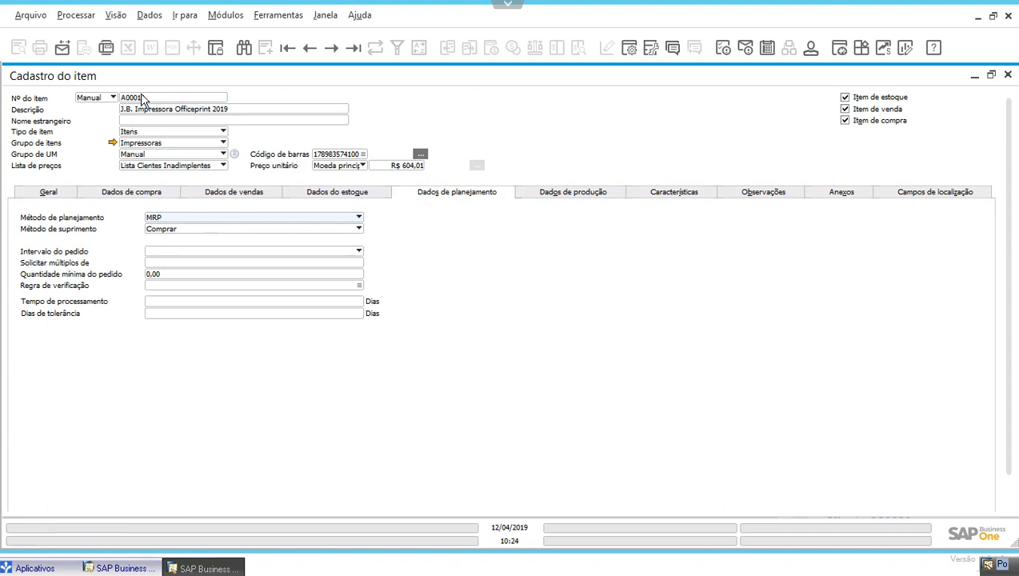
{"action": "left_click", "coordinate": [247, 100]}
{"action": "left_click", "coordinate": [182, 228]}
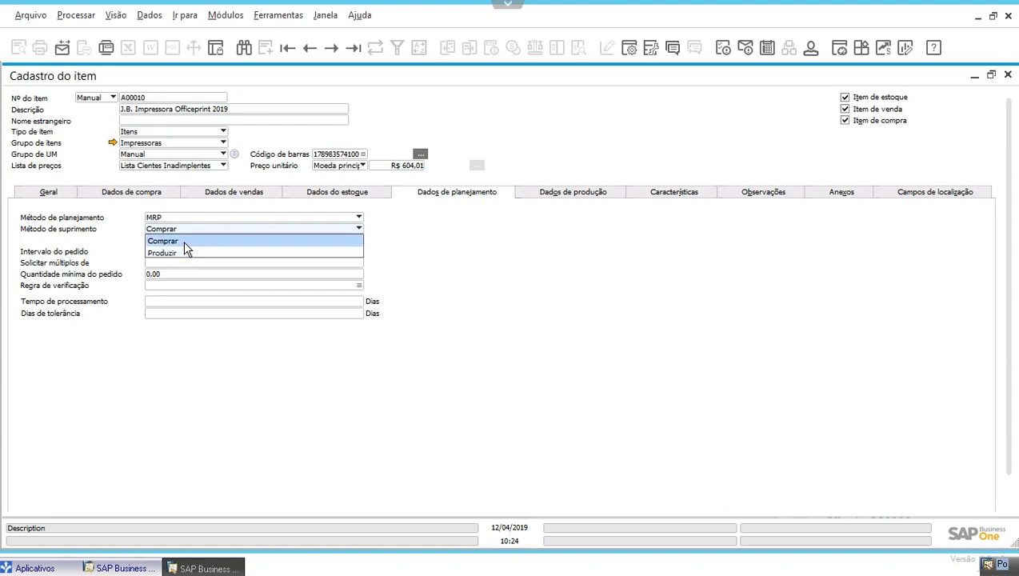
{"action": "left_click", "coordinate": [183, 241]}
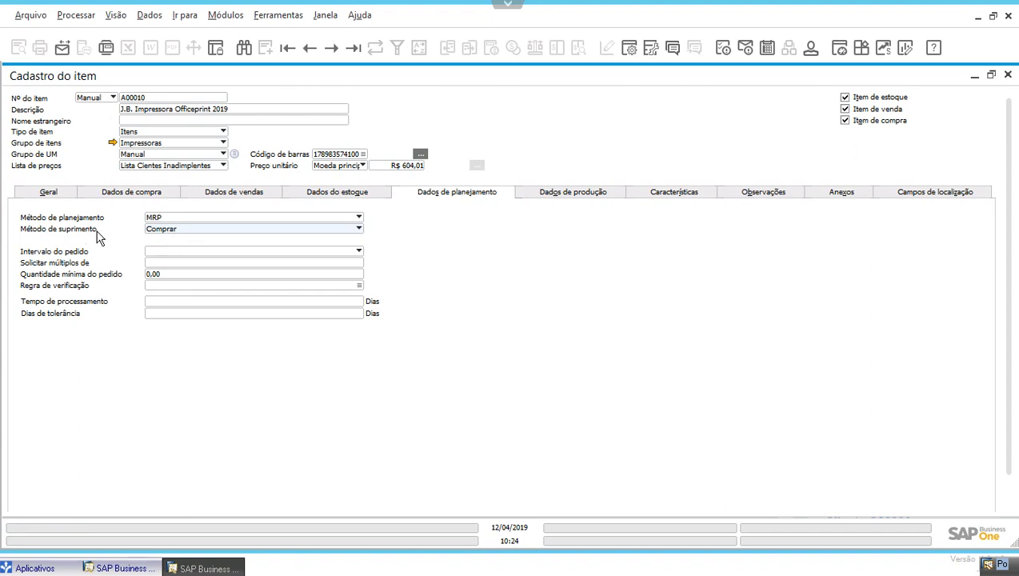
Step: Switch the supply method to Produzir and back to Comprar
{"action": "left_click", "coordinate": [181, 229]}
{"action": "left_click", "coordinate": [179, 254]}
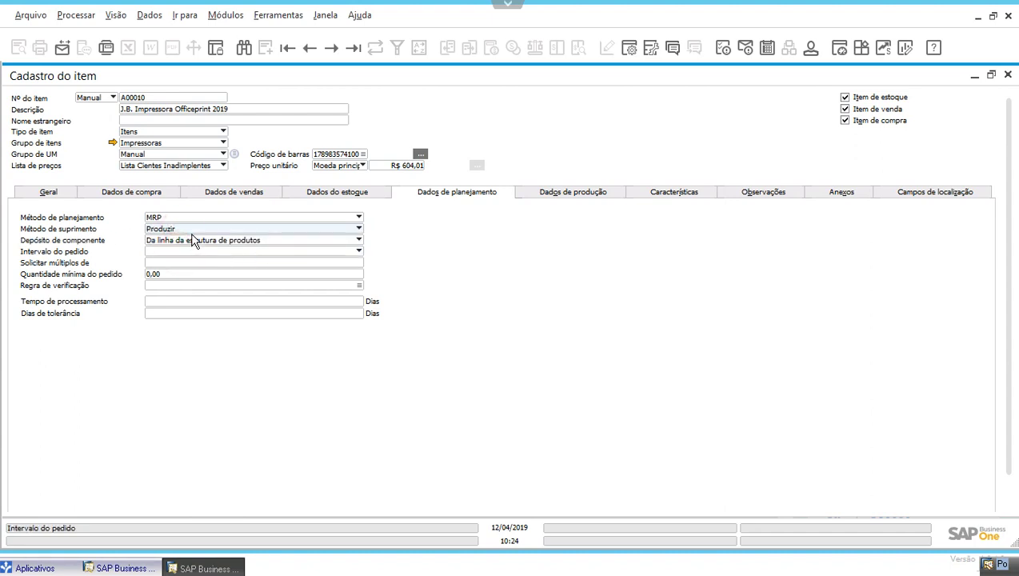
{"action": "left_click", "coordinate": [189, 231]}
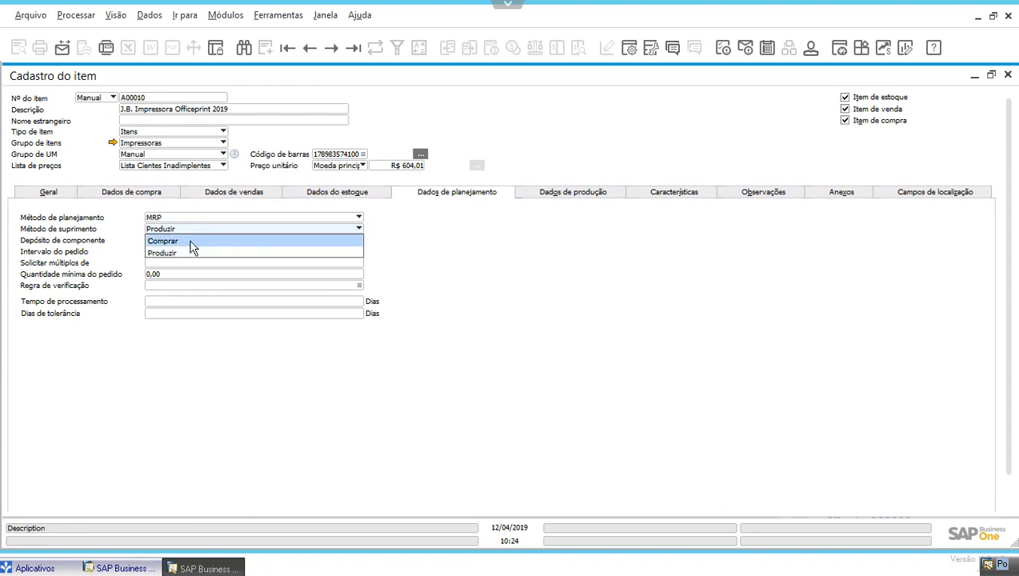
{"action": "left_click", "coordinate": [190, 243]}
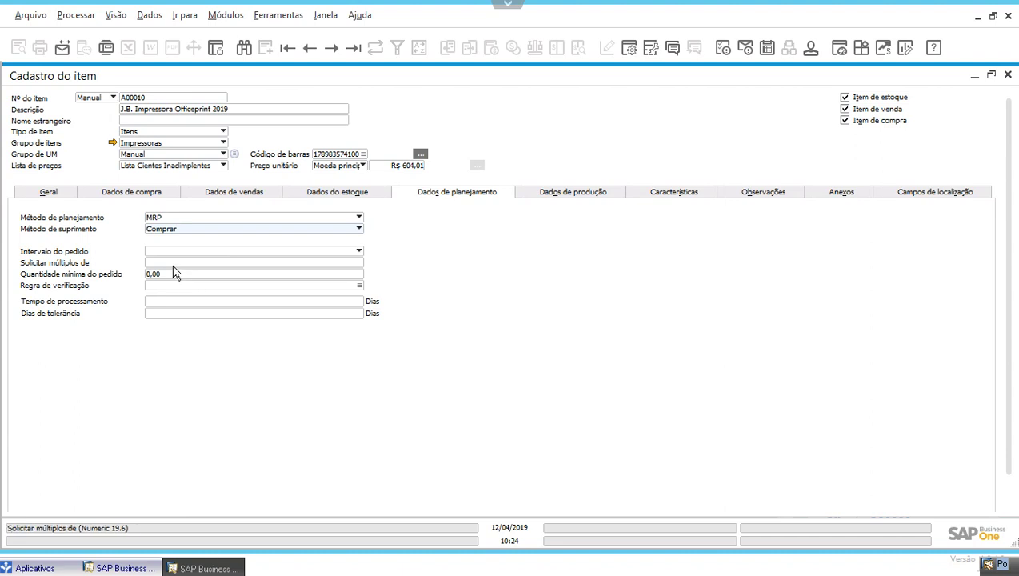
Step: Try an order multiple of 50 and a minimum order quantity of 1500, clearing both entries
{"action": "left_click", "coordinate": [161, 262]}
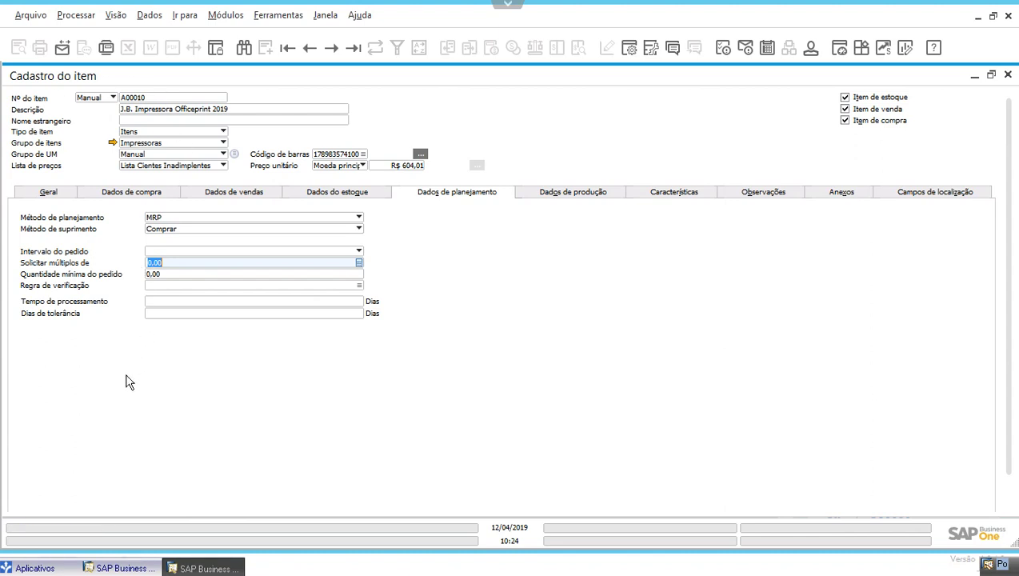
{"action": "type", "text": "50"}
{"action": "left_click_drag", "start_coordinate": [166, 262], "coordinate": [113, 262]}
{"action": "key", "text": "BackSpace"}
{"action": "key", "text": "Tab"}
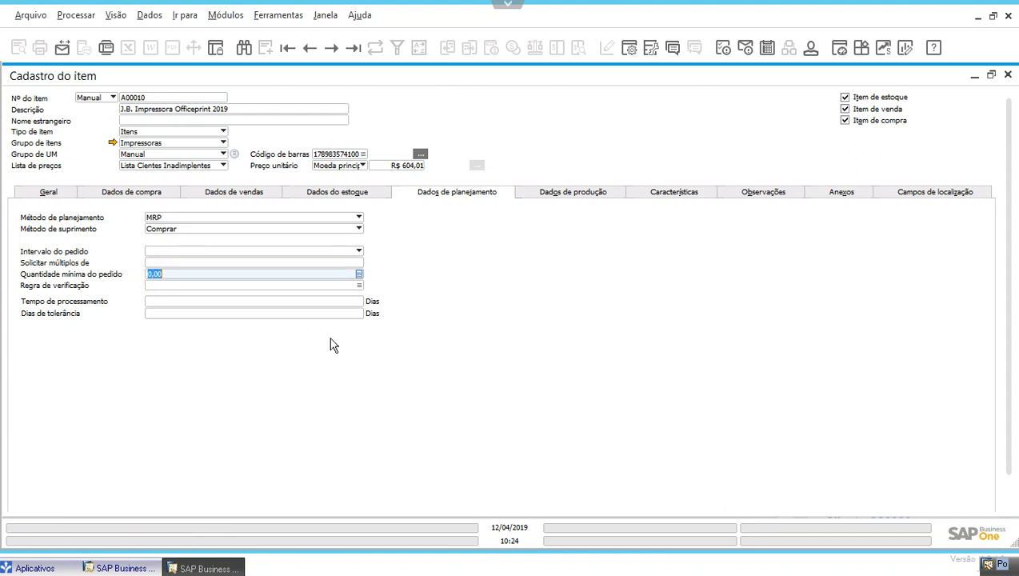
{"action": "type", "text": "1500"}
{"action": "double_click", "coordinate": [243, 273]}
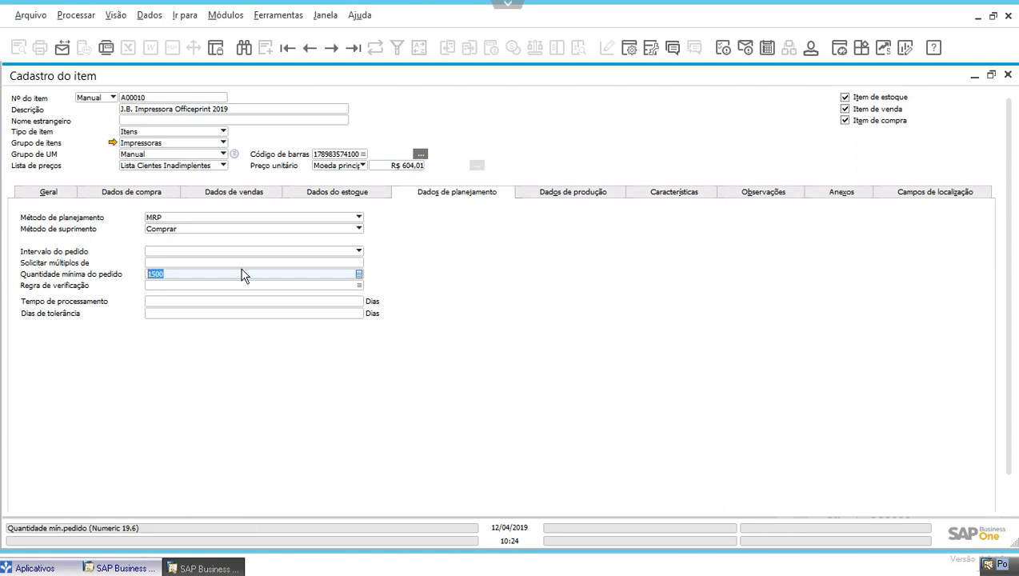
{"action": "key", "text": "BackSpace"}
Step: Set the item's processing time (Tempo de processamento) to 5 days
{"action": "left_click", "coordinate": [153, 302]}
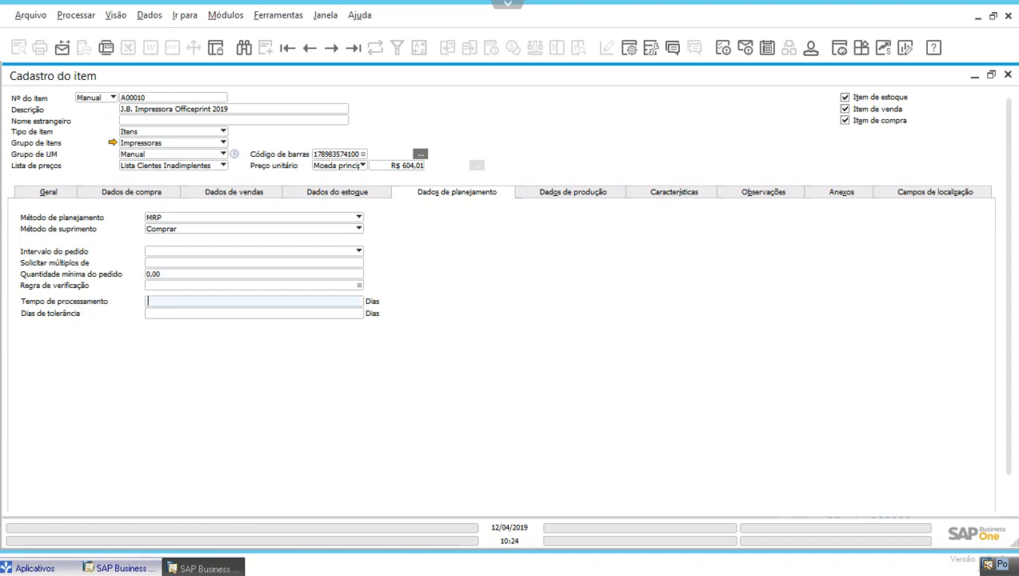
{"action": "left_click", "coordinate": [161, 302]}
{"action": "left_click", "coordinate": [160, 302]}
{"action": "left_click", "coordinate": [159, 299]}
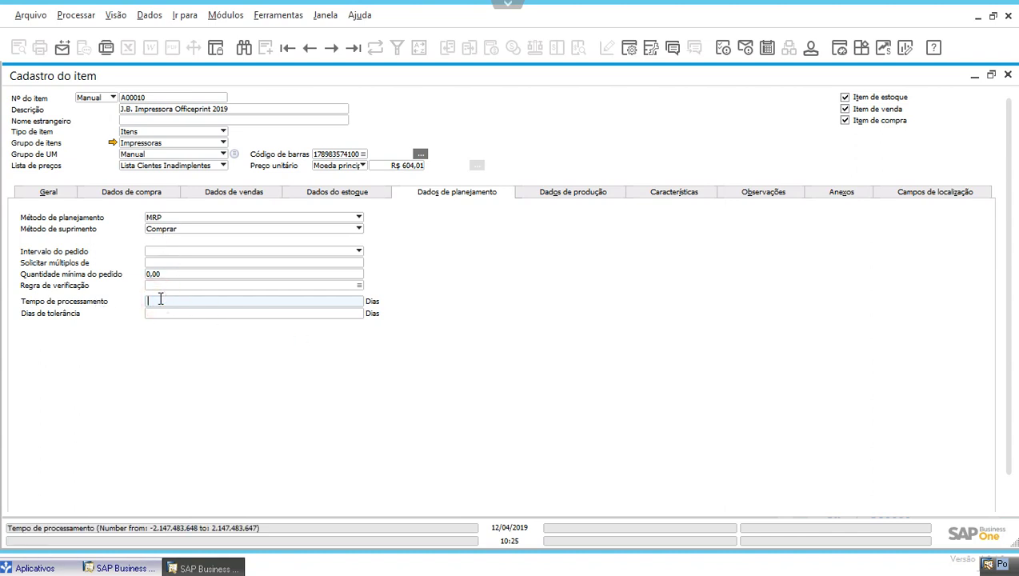
{"action": "type", "text": "5"}
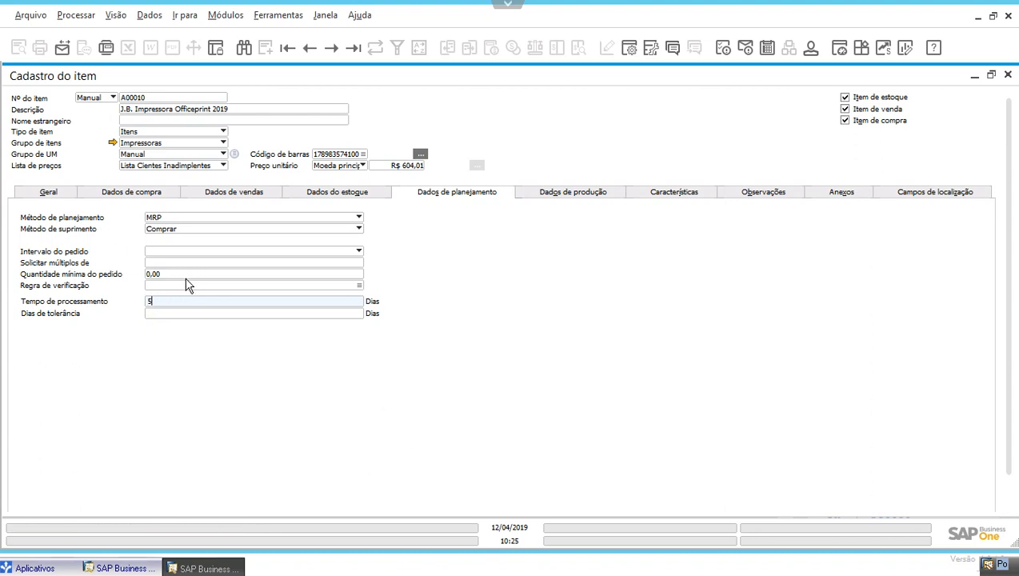
{"action": "left_click", "coordinate": [452, 294]}
Step: Enable stock management by warehouse in the item's stock data and set a minimum stock of 500 for warehouse 01
{"action": "left_click", "coordinate": [369, 192]}
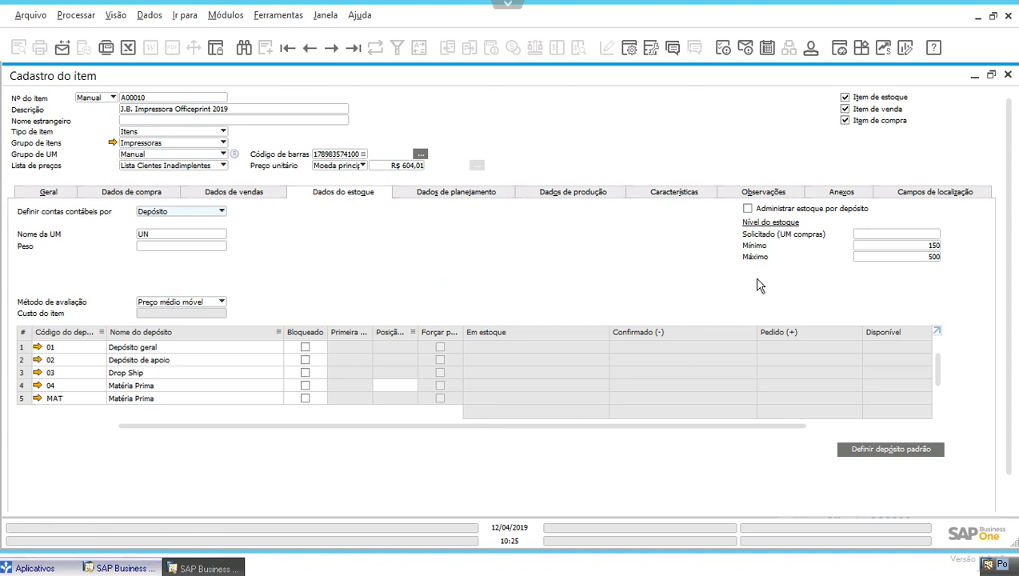
{"action": "left_click_drag", "start_coordinate": [770, 425], "coordinate": [883, 426]}
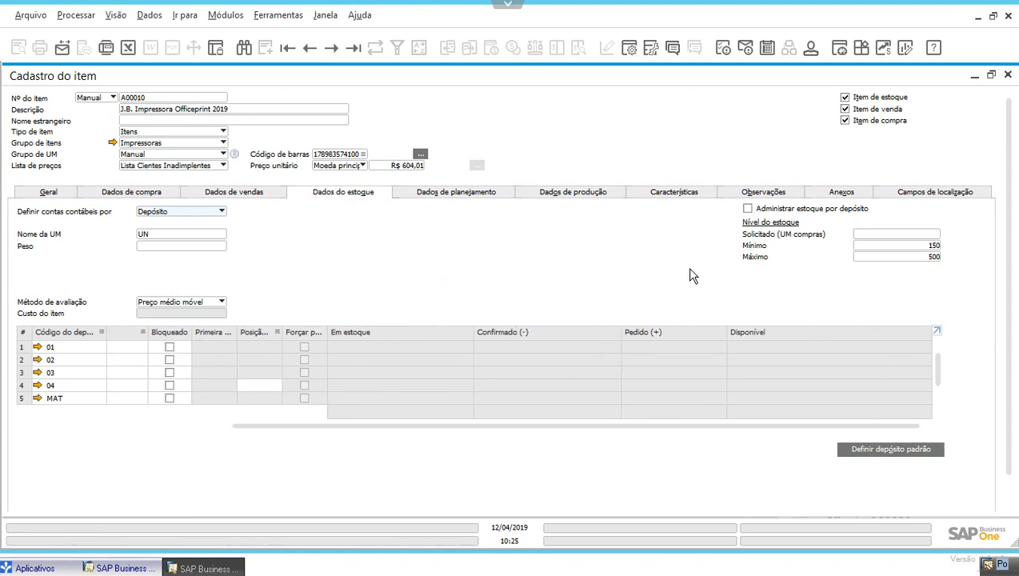
{"action": "left_click", "coordinate": [748, 209]}
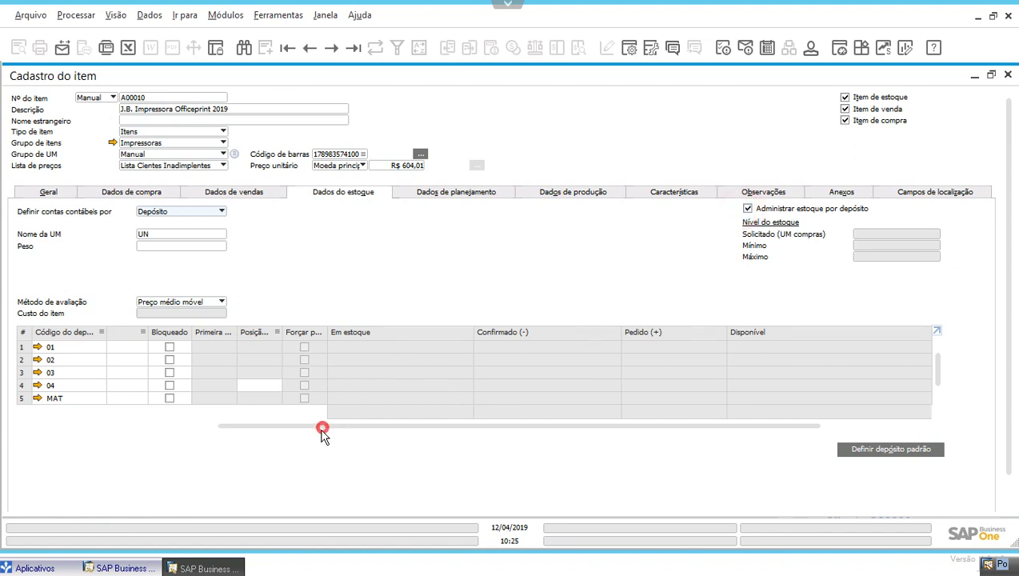
{"action": "left_click_drag", "start_coordinate": [321, 425], "coordinate": [715, 432]}
{"action": "left_click", "coordinate": [21, 347]}
{"action": "left_click", "coordinate": [812, 346]}
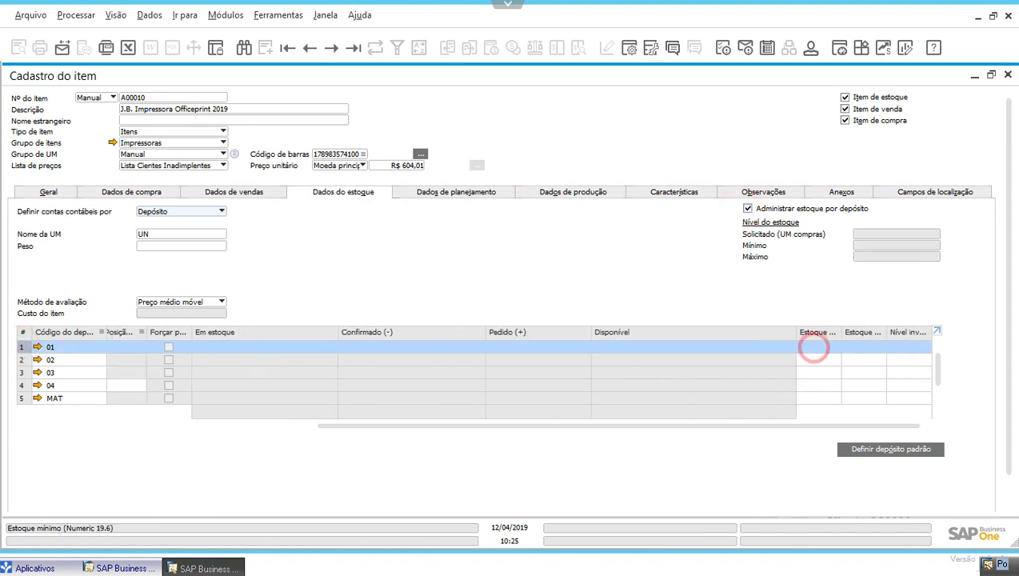
{"action": "type", "text": "500"}
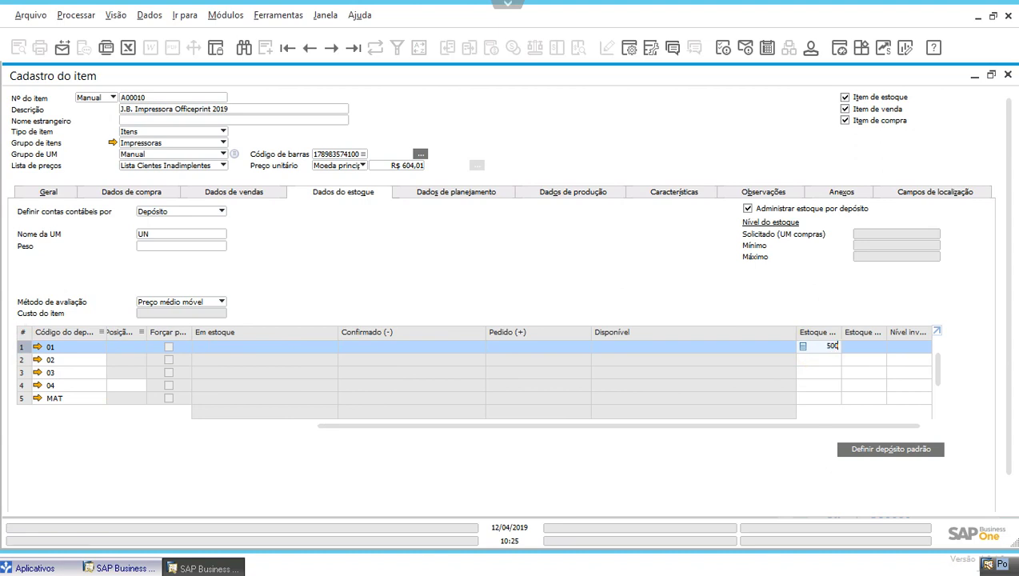
{"action": "key", "text": "Tab"}
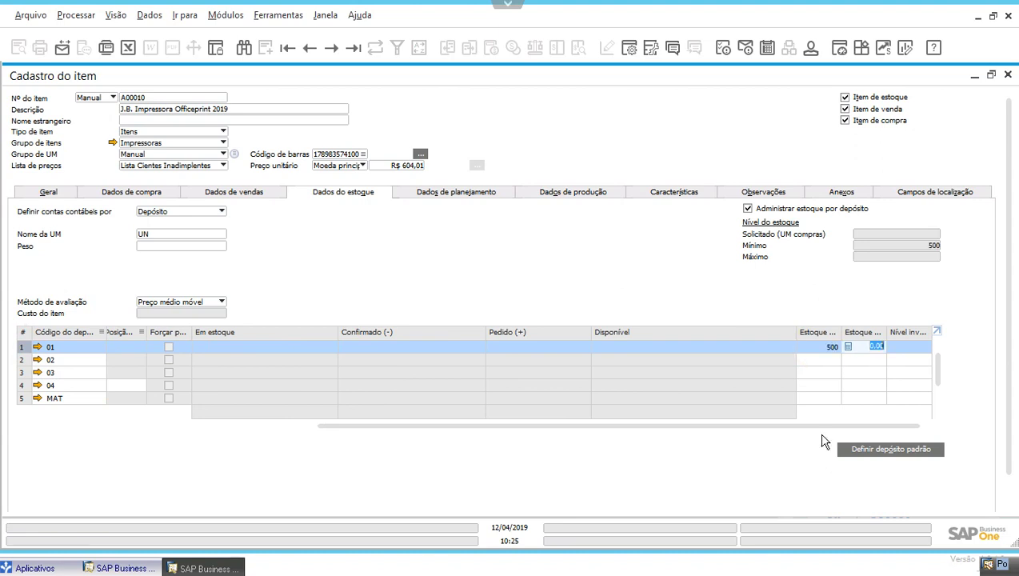
Step: Save the new item and retrieve its record by searching for the item number a*10
{"action": "left_click", "coordinate": [441, 193]}
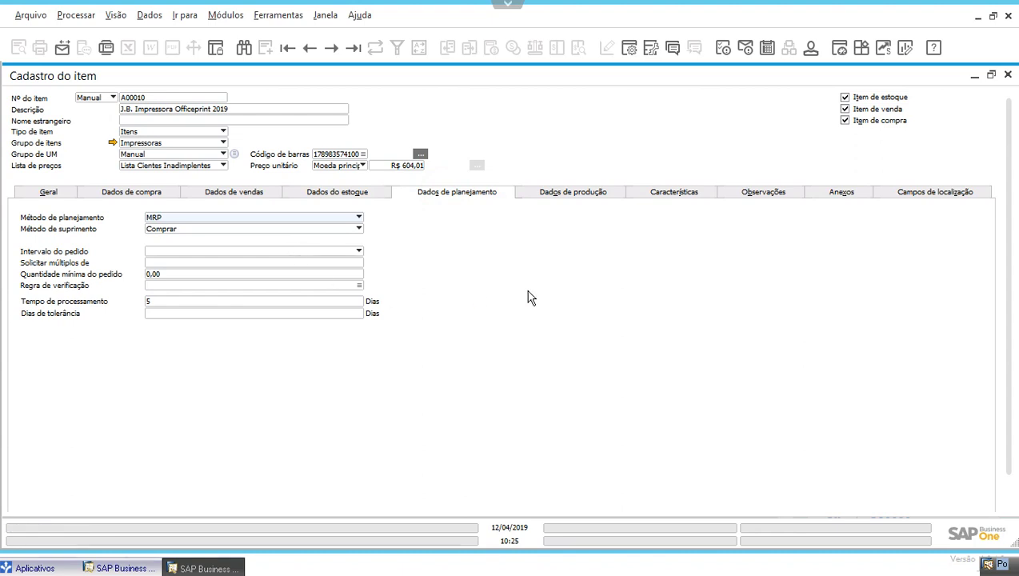
{"action": "key", "text": "Return"}
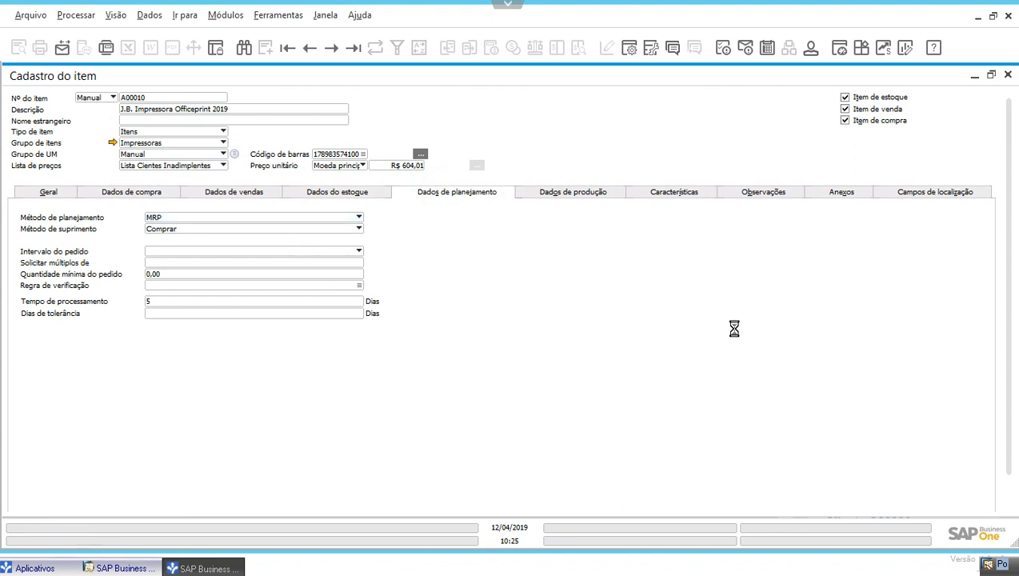
{"action": "left_click", "coordinate": [244, 48]}
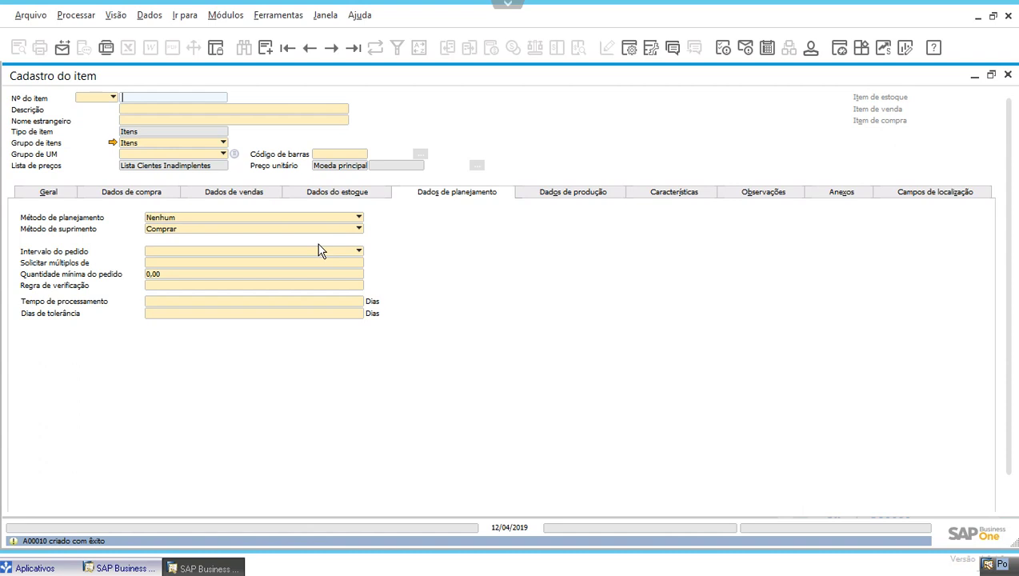
{"action": "type", "text": "a*10"}
{"action": "key", "text": "Return"}
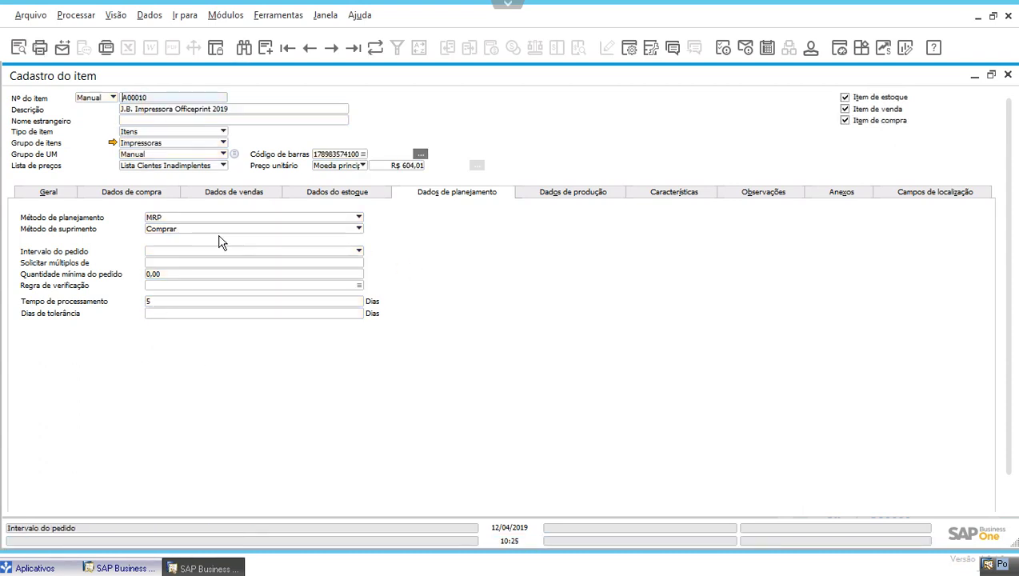
Step: Check the minimum stock for warehouse 01 in the item's stock data and close the item record
{"action": "left_click", "coordinate": [317, 195]}
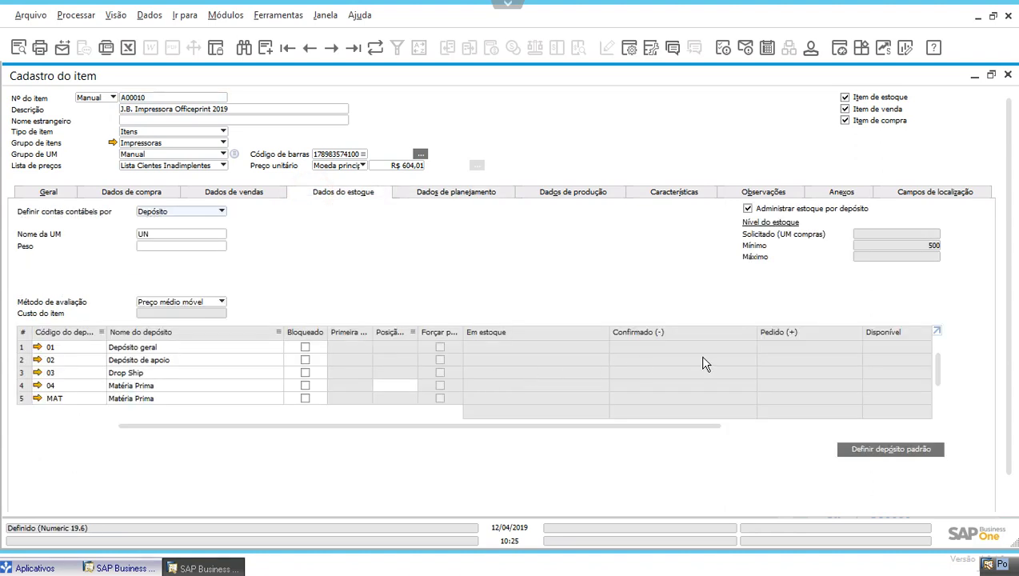
{"action": "left_click", "coordinate": [652, 424]}
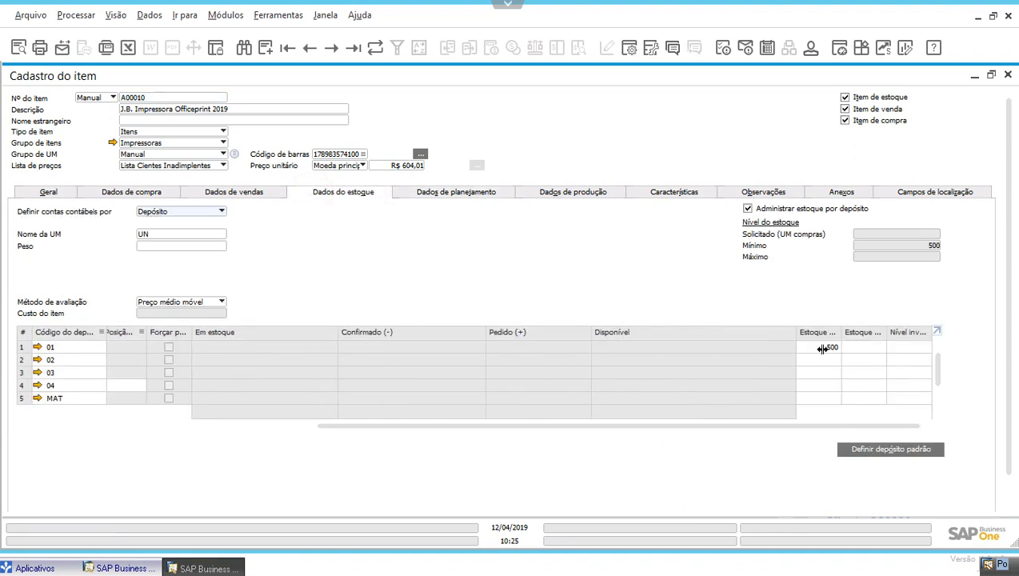
{"action": "left_click", "coordinate": [1007, 74]}
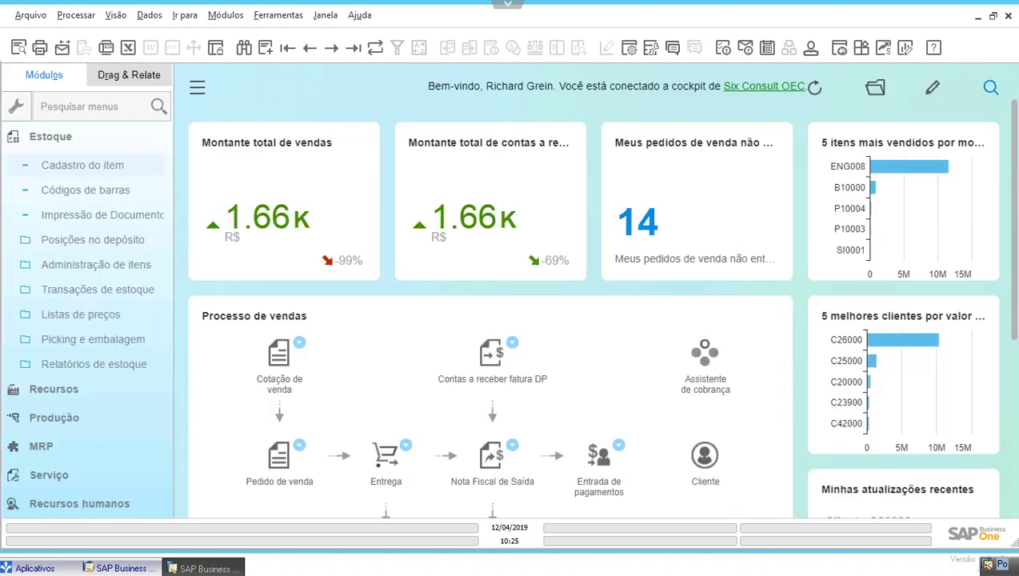
Step: Collapse the Estoque module and open the forecasts window (Previsões) of the MRP module
{"action": "left_click", "coordinate": [96, 137]}
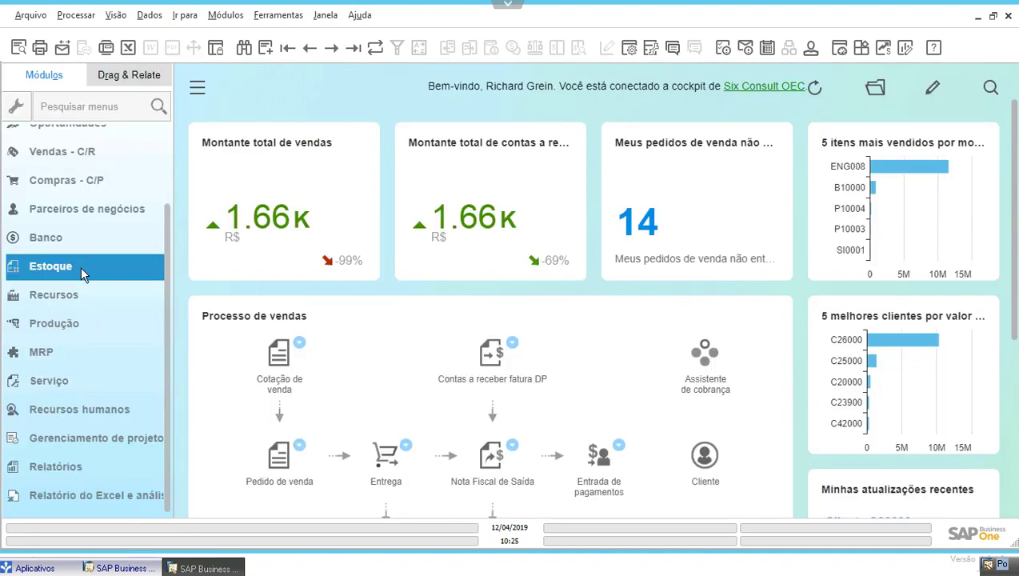
{"action": "left_click", "coordinate": [72, 352]}
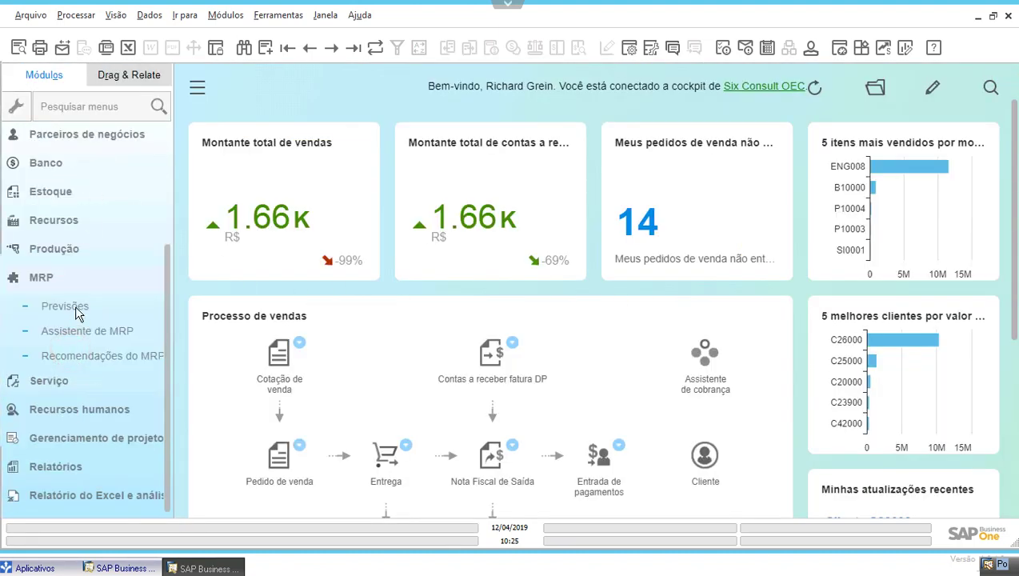
{"action": "left_click", "coordinate": [76, 308]}
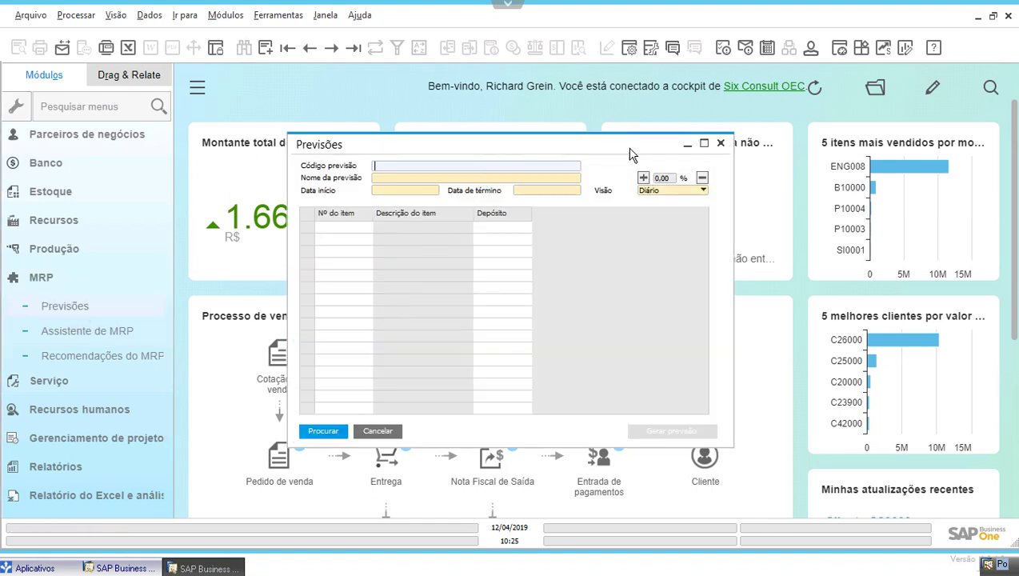
Step: Start a new forecast with the code PREVISÃO SIX CON and the name PREVISÃO SIX CONSULT
{"action": "left_click", "coordinate": [704, 144]}
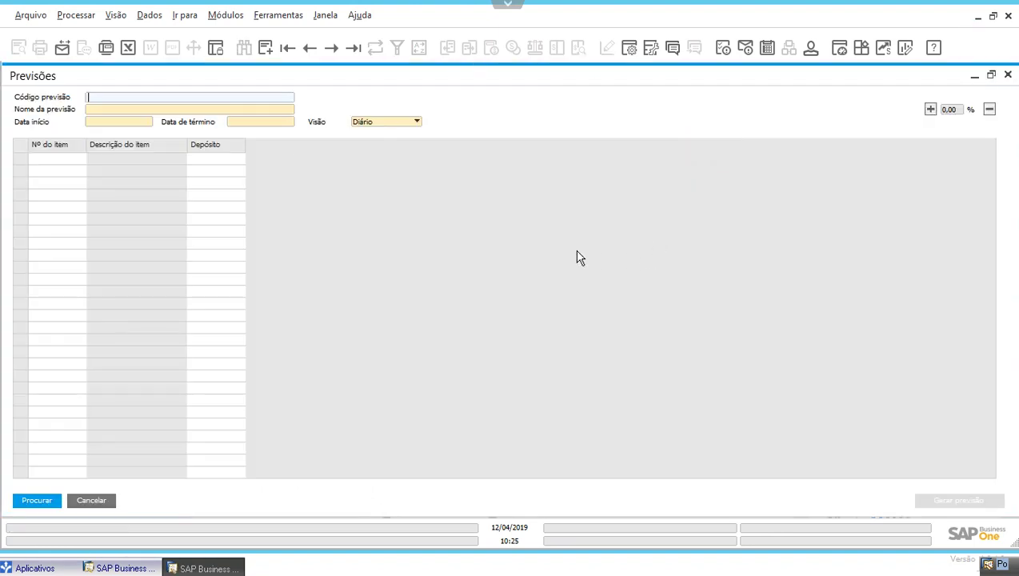
{"action": "left_click", "coordinate": [265, 48]}
{"action": "type", "text": "PREVI"}
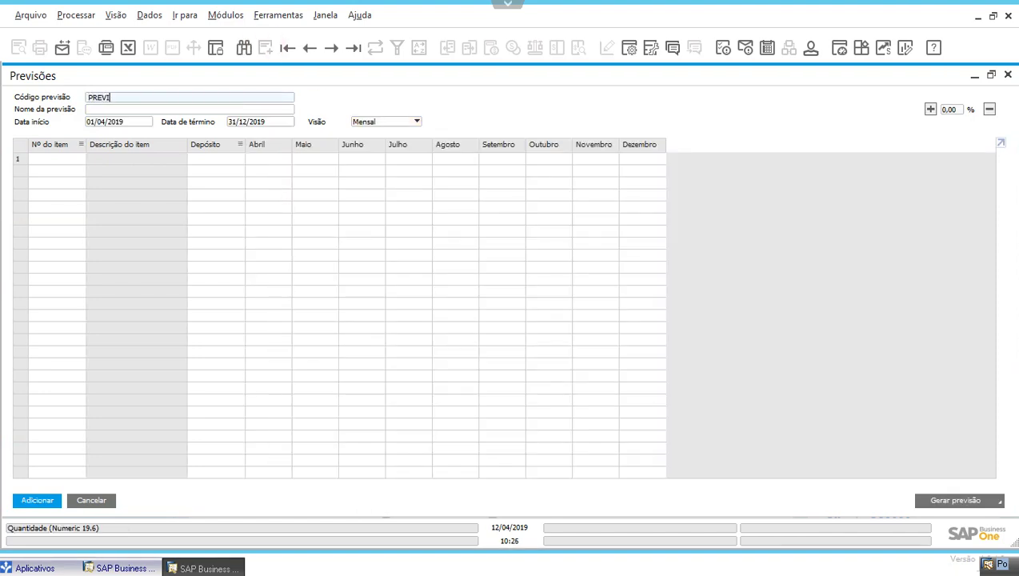
{"action": "type", "text": "SÃO SIX CON"}
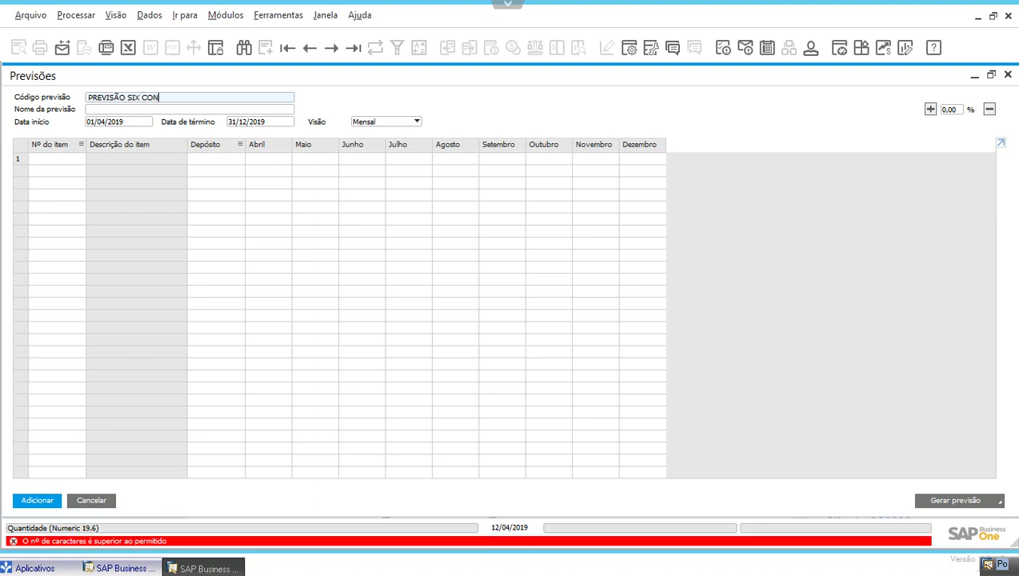
{"action": "key", "text": "shift+Home"}
{"action": "key", "text": "ctrl+c"}
{"action": "key", "text": "Tab"}
{"action": "key", "text": "ctrl+v"}
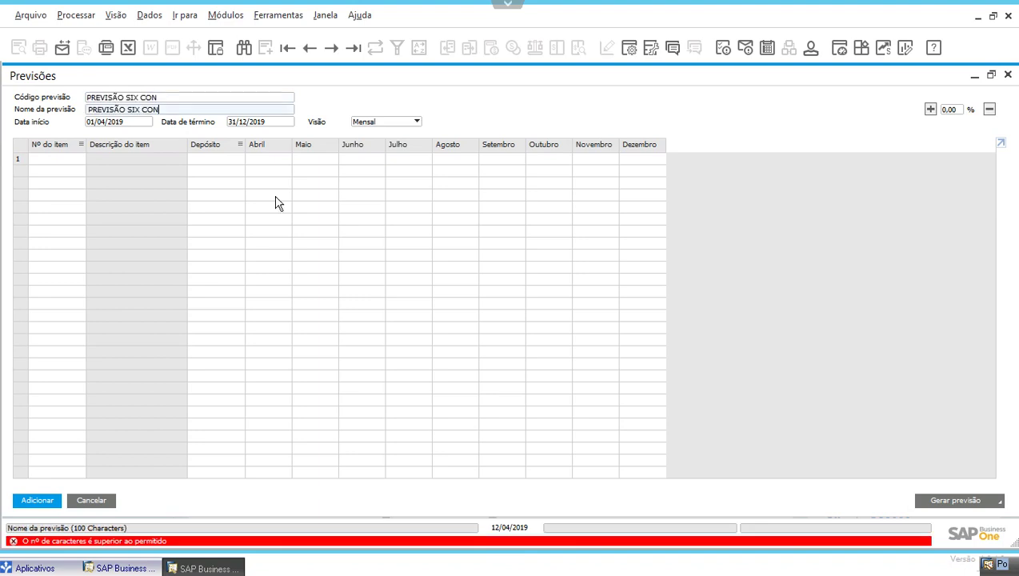
{"action": "type", "text": "SULT"}
Step: Check the forecast's start and end dates and try out the Semanal and Diário views
{"action": "left_click", "coordinate": [105, 121]}
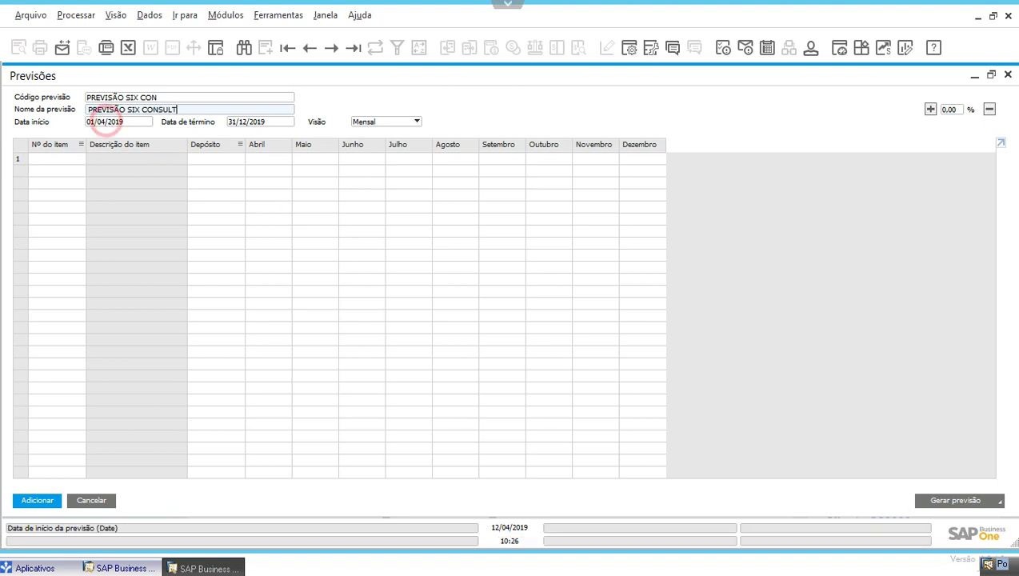
{"action": "left_click", "coordinate": [252, 124]}
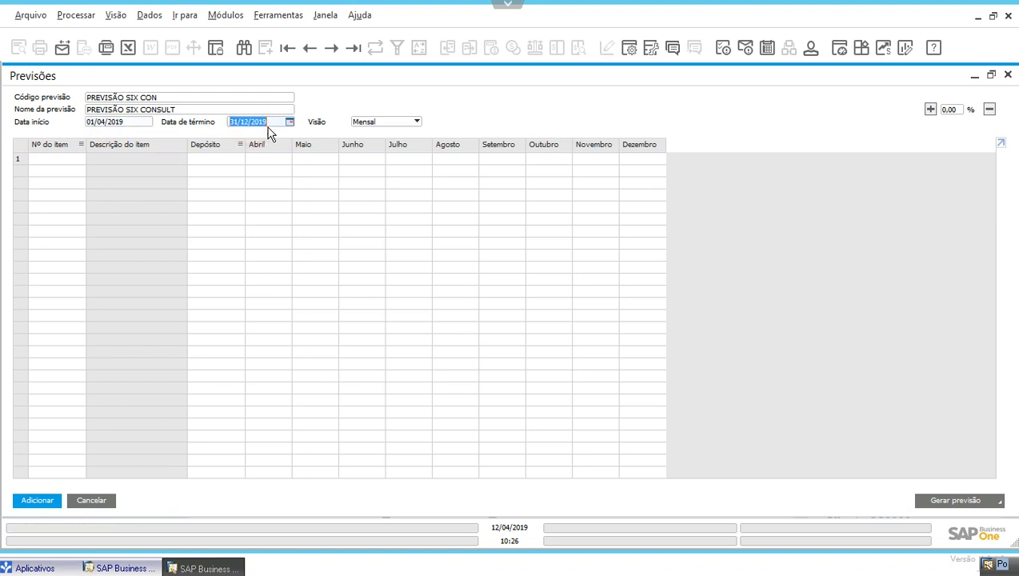
{"action": "left_click", "coordinate": [275, 122]}
{"action": "left_click", "coordinate": [404, 122]}
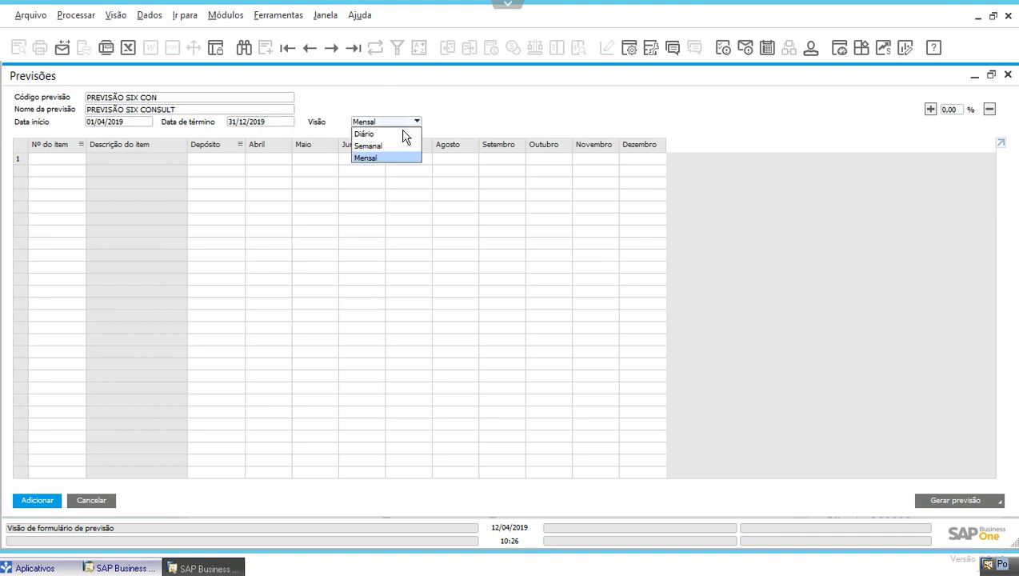
{"action": "left_click", "coordinate": [394, 144]}
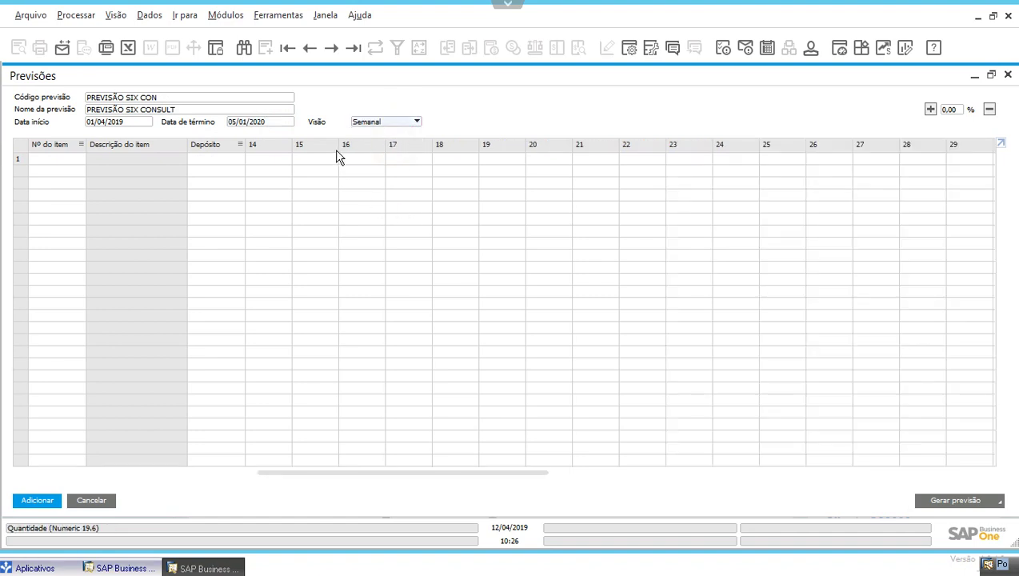
{"action": "left_click", "coordinate": [401, 123]}
{"action": "left_click", "coordinate": [395, 138]}
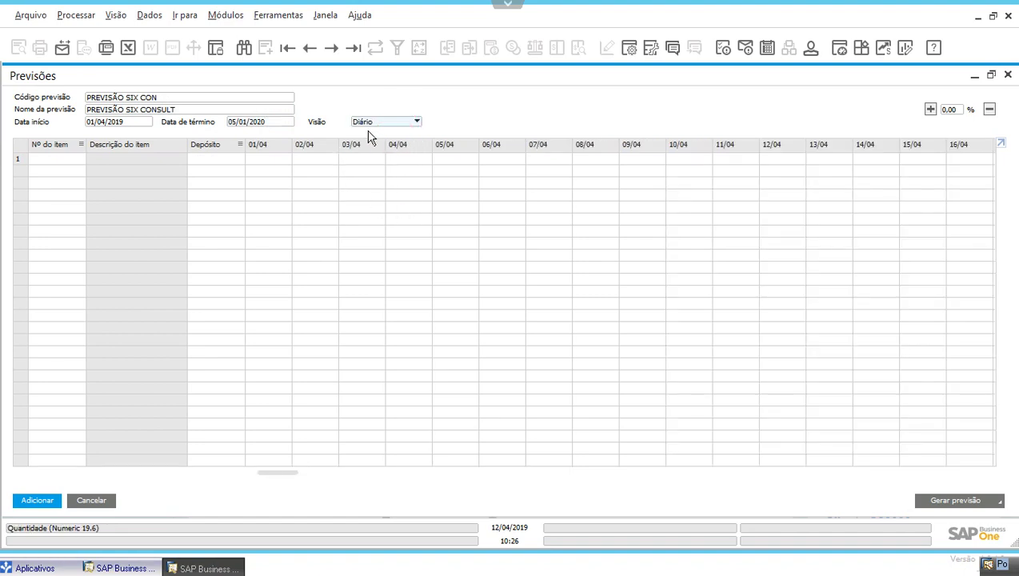
{"action": "left_click", "coordinate": [399, 122]}
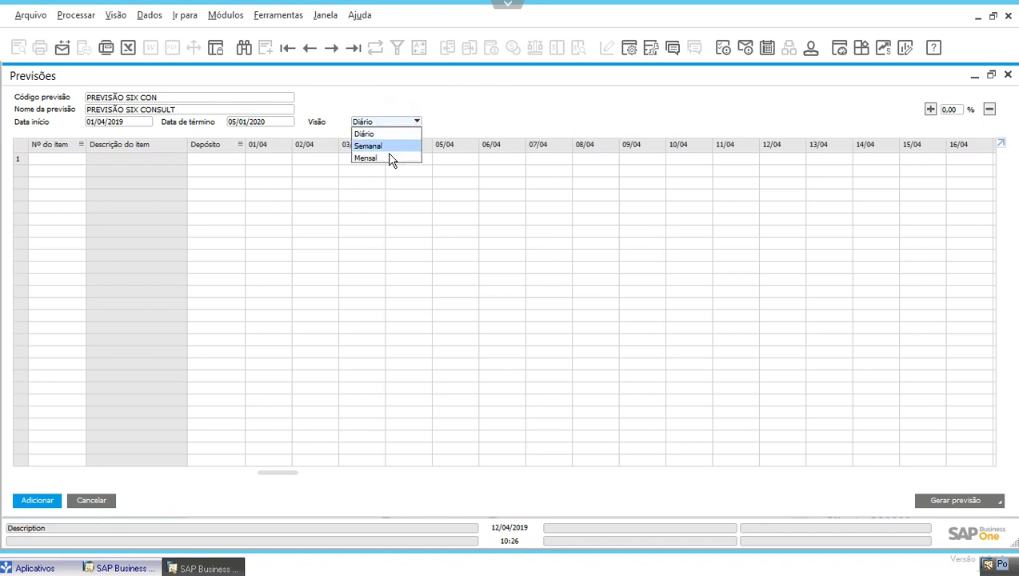
{"action": "left_click", "coordinate": [489, 120]}
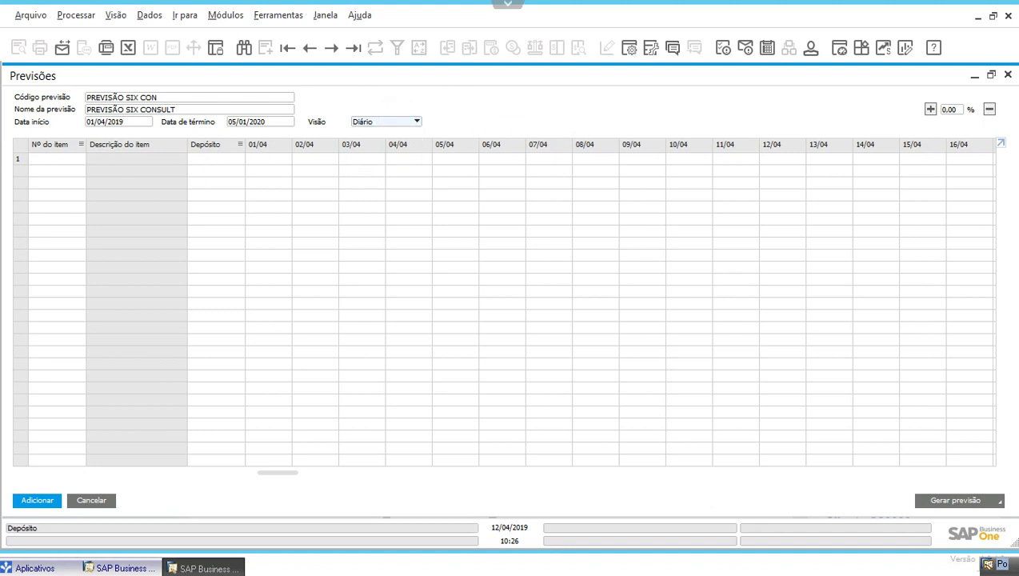
Step: Add item A00010 to the first forecast line and enter a quantity of 10 for 04/04
{"action": "left_click", "coordinate": [360, 160]}
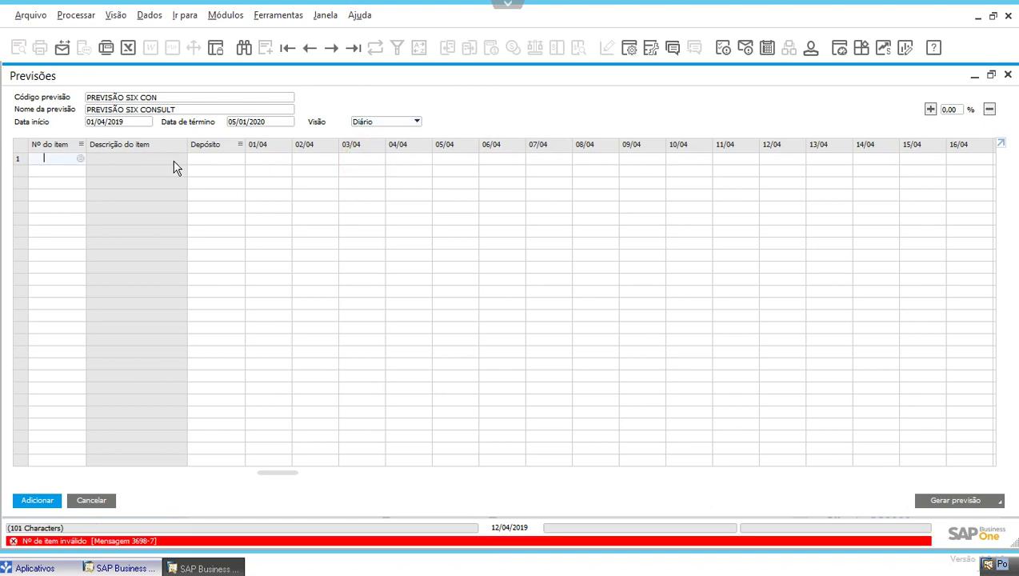
{"action": "key", "text": "Tab"}
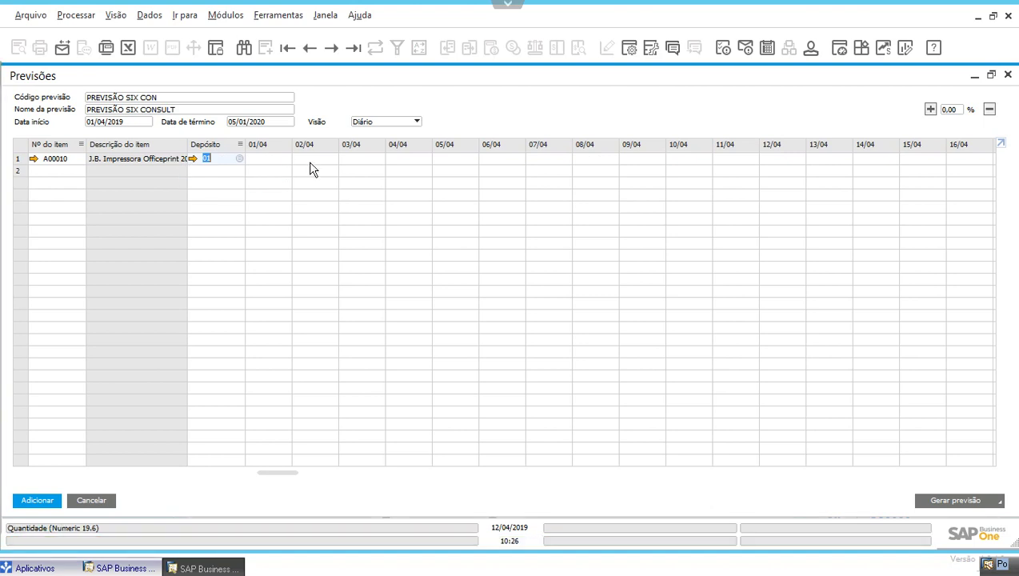
{"action": "left_click", "coordinate": [318, 157]}
{"action": "left_click", "coordinate": [361, 159]}
{"action": "left_click", "coordinate": [406, 159]}
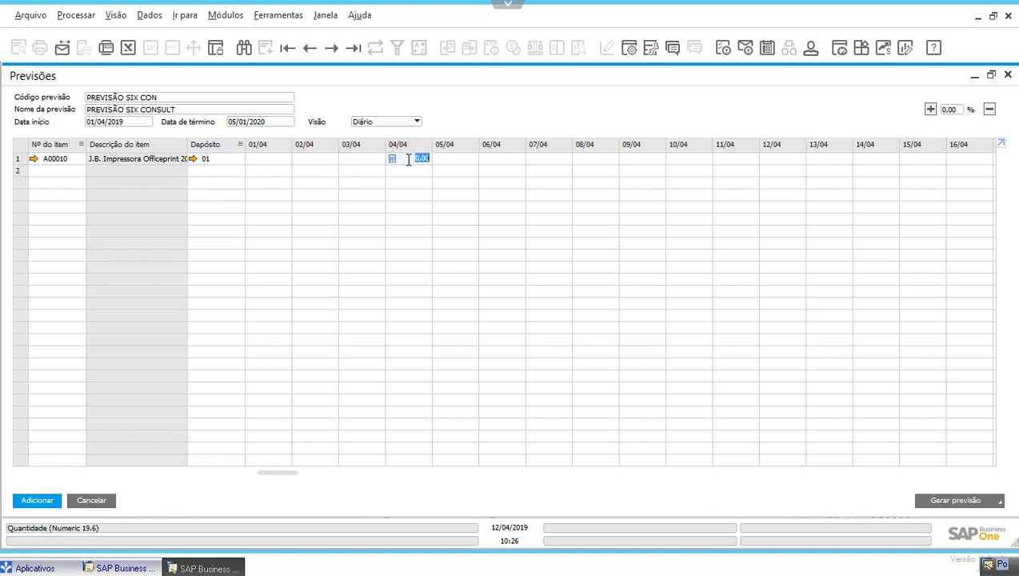
{"action": "type", "text": "10"}
Step: Change the forecast view to Semanal, accepting the loss of current quantities, and go through the item's weekly cells
{"action": "left_click", "coordinate": [412, 123]}
{"action": "left_click", "coordinate": [391, 143]}
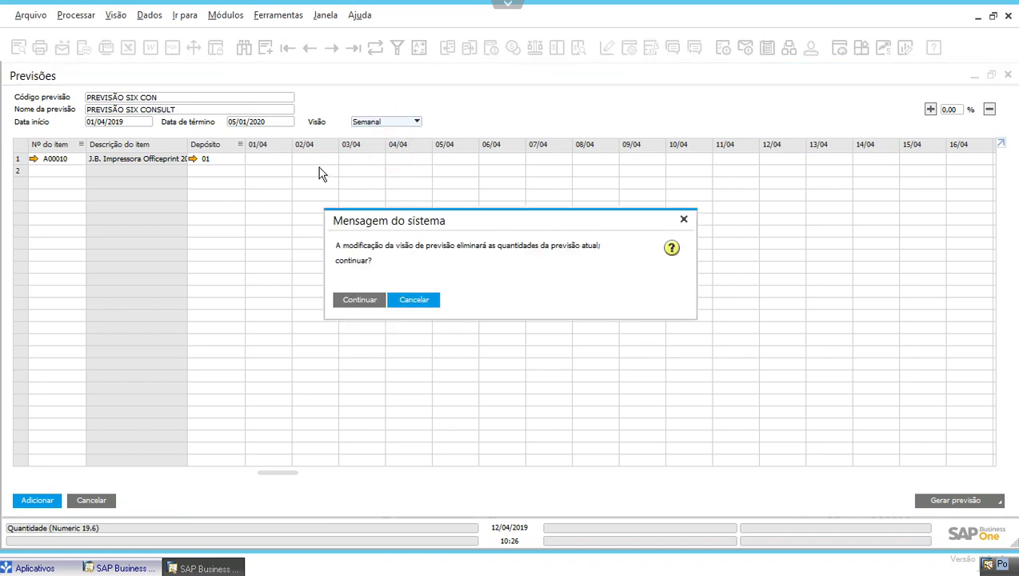
{"action": "left_click", "coordinate": [361, 299]}
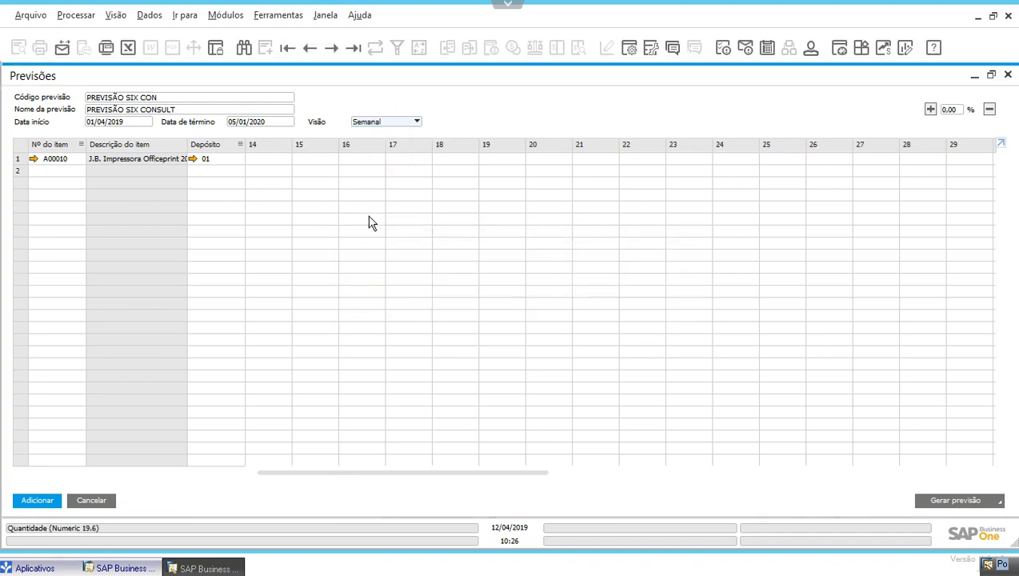
{"action": "left_click", "coordinate": [274, 158]}
{"action": "left_click", "coordinate": [311, 160]}
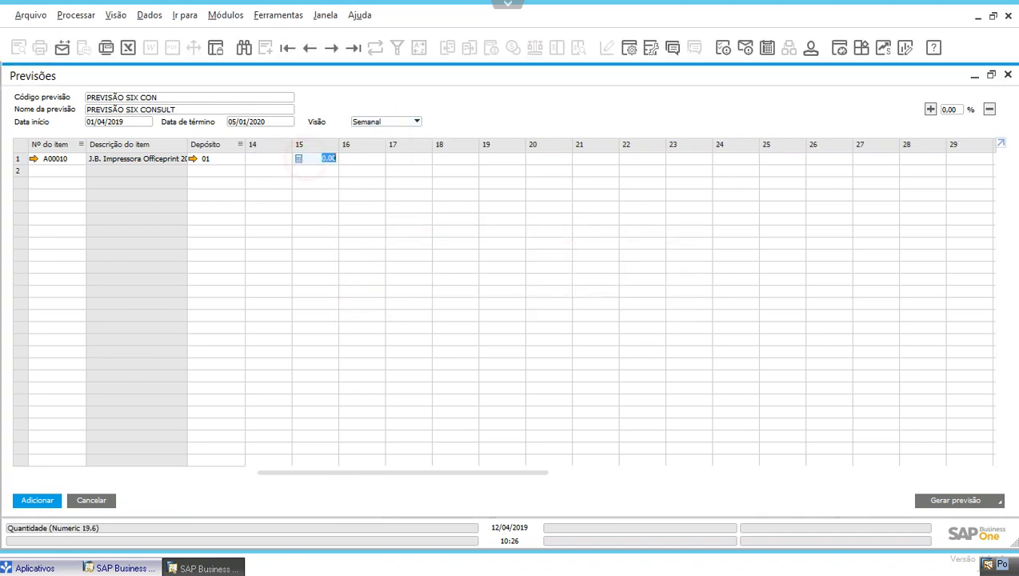
{"action": "left_click", "coordinate": [369, 162]}
{"action": "left_click", "coordinate": [398, 162]}
{"action": "left_click", "coordinate": [459, 159]}
{"action": "left_click", "coordinate": [490, 159]}
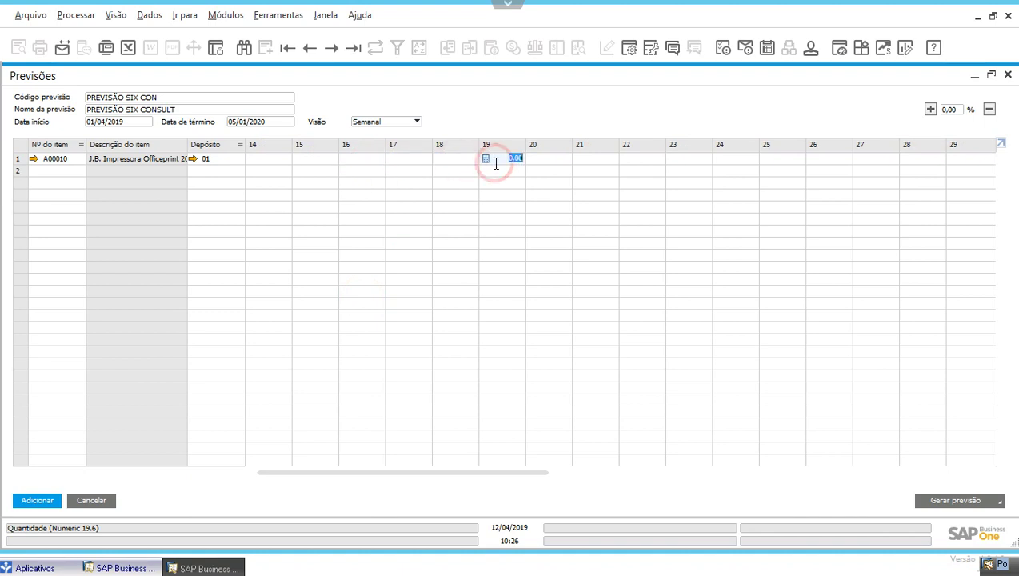
Step: Set the forecast view to Mensal, agree to discard the current quantities, and go through the item's monthly cells
{"action": "left_click", "coordinate": [387, 123]}
{"action": "left_click", "coordinate": [389, 158]}
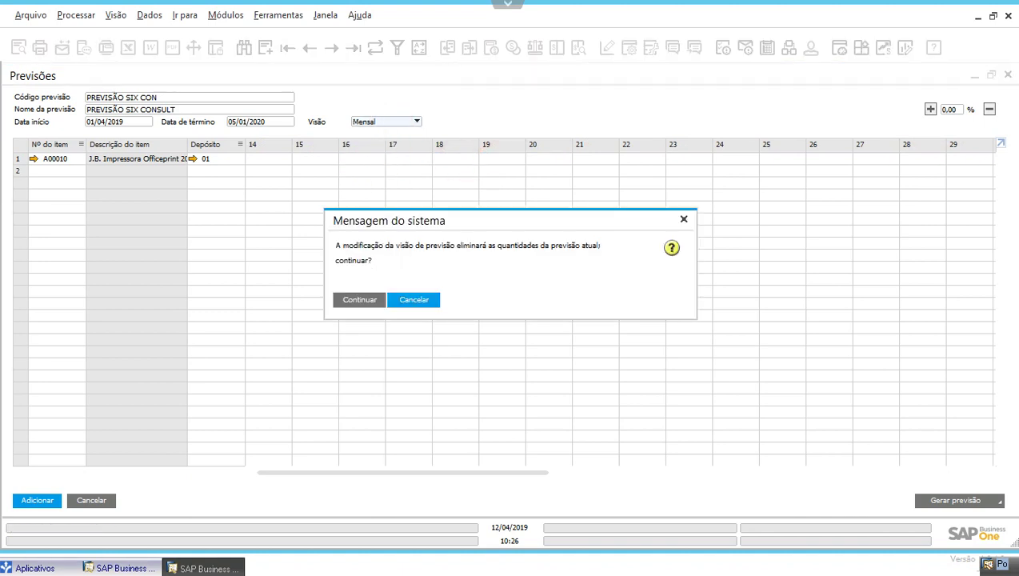
{"action": "left_click", "coordinate": [359, 300]}
{"action": "left_click", "coordinate": [259, 158]}
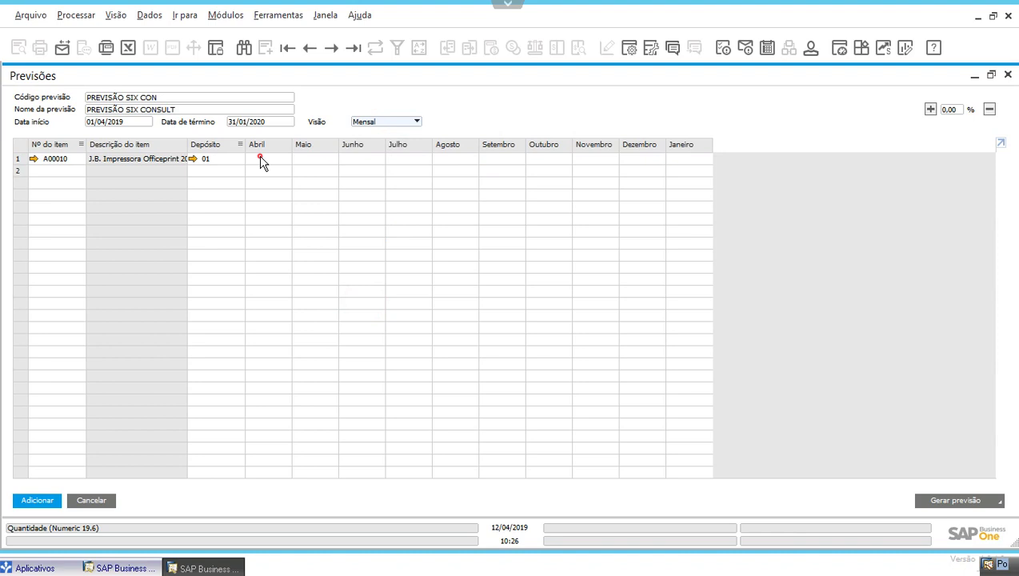
{"action": "left_click", "coordinate": [315, 160]}
{"action": "left_click", "coordinate": [365, 159]}
{"action": "left_click", "coordinate": [421, 159]}
{"action": "left_click", "coordinate": [457, 158]}
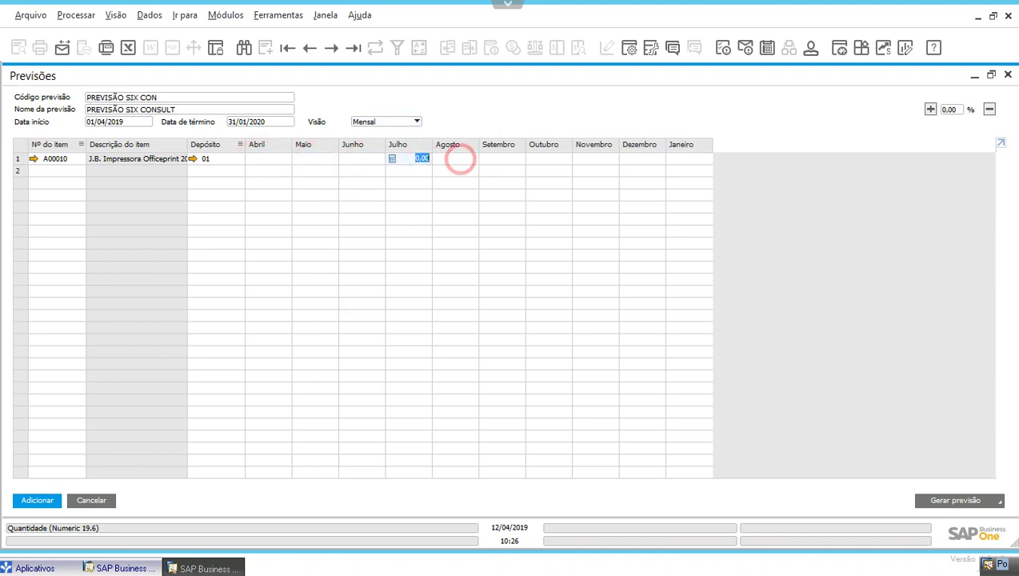
{"action": "left_click", "coordinate": [395, 128]}
Step: Enter a forecast quantity of 500 for item A00010 in each of April, May and June
{"action": "left_click", "coordinate": [264, 159]}
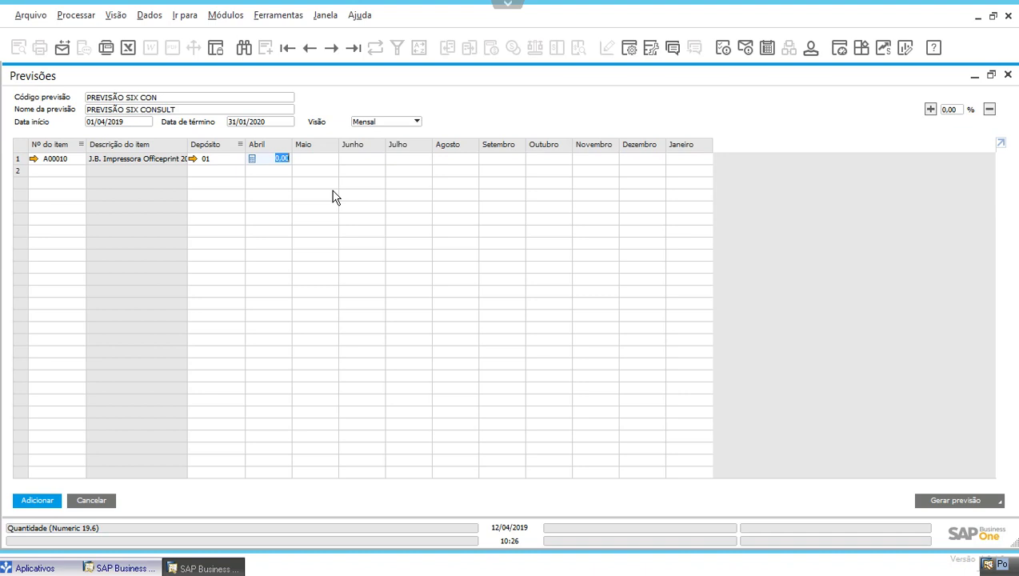
{"action": "key", "text": "Tab"}
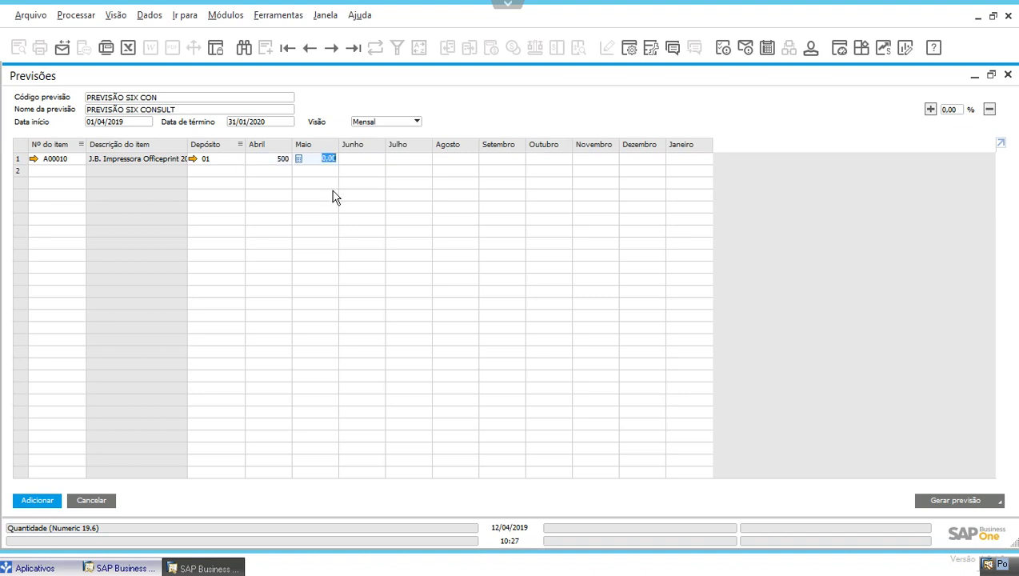
{"action": "type", "text": "500"}
{"action": "key", "text": "Tab"}
{"action": "type", "text": "500"}
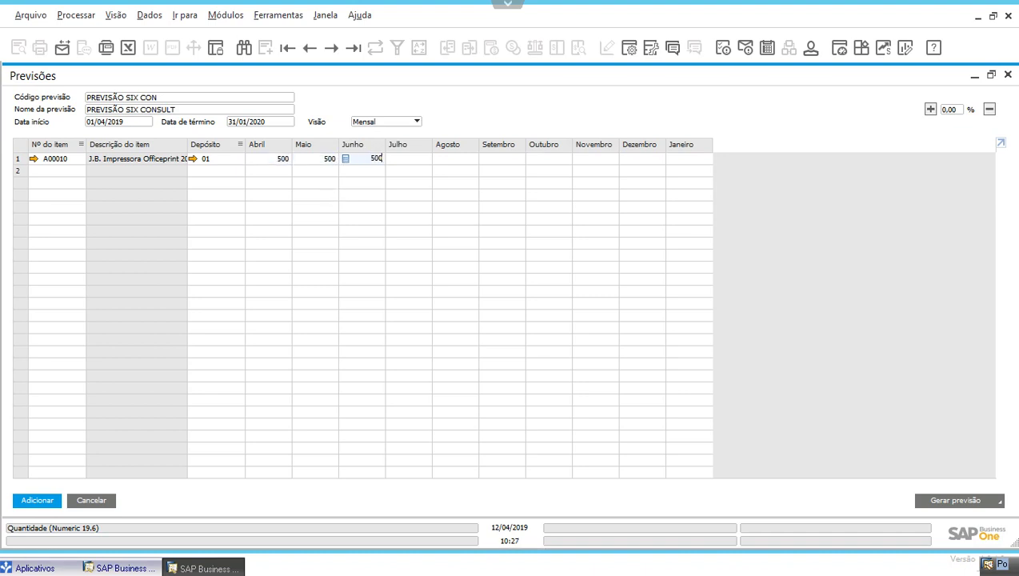
{"action": "key", "text": "Tab"}
Step: Clear item A00010's forecast quantity for April
{"action": "double_click", "coordinate": [278, 158]}
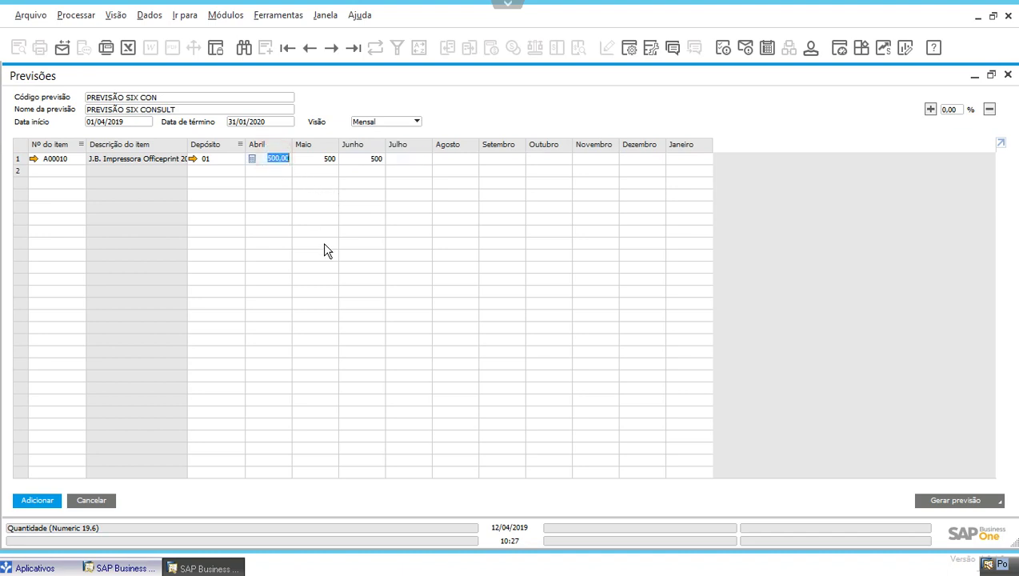
{"action": "key", "text": "BackSpace"}
{"action": "left_click", "coordinate": [304, 159]}
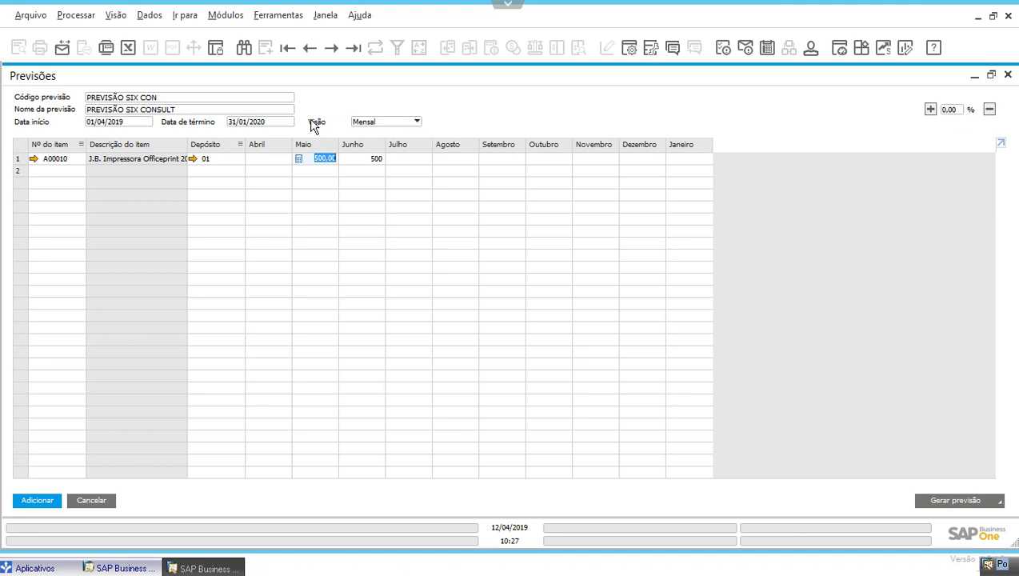
{"action": "left_click", "coordinate": [271, 158]}
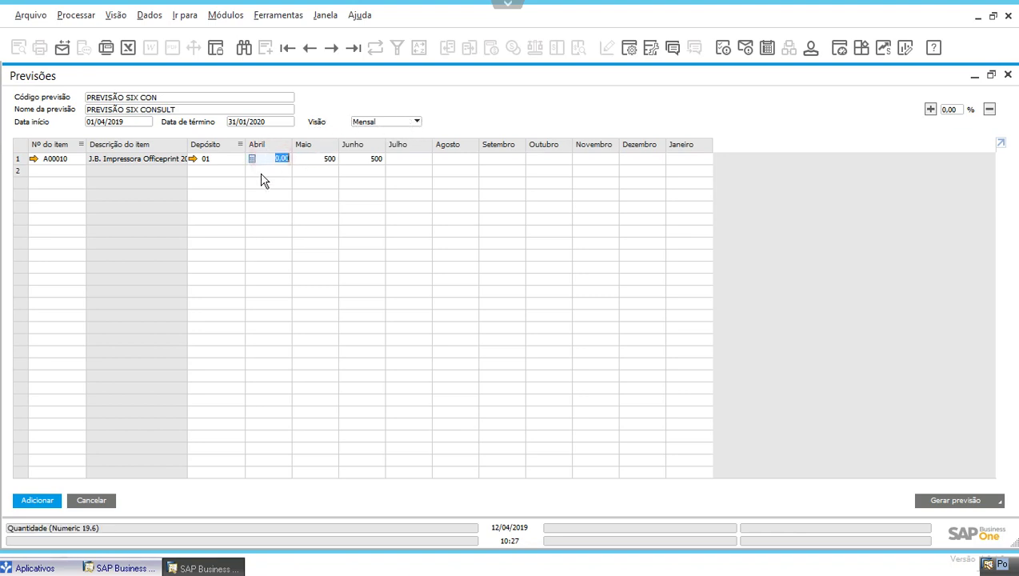
{"action": "type", "text": "500"}
{"action": "key", "text": "Tab"}
{"action": "left_click", "coordinate": [269, 158]}
Step: Set item A00010's July forecast quantity to 500
{"action": "left_click", "coordinate": [399, 159]}
{"action": "type", "text": "500"}
{"action": "key", "text": "Tab"}
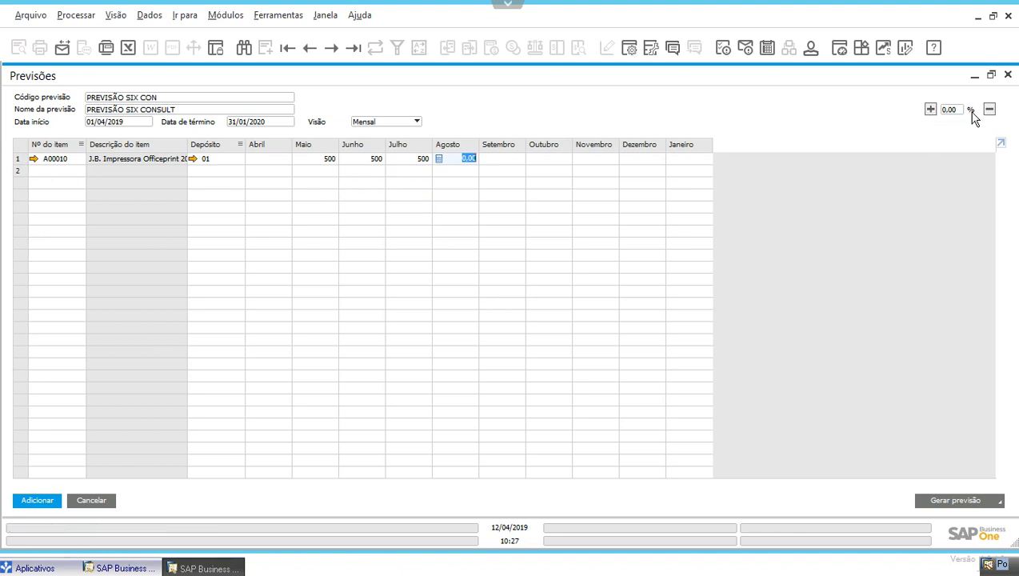
Step: Increase all forecast quantities on item A00010's line by 20%
{"action": "left_click", "coordinate": [18, 159]}
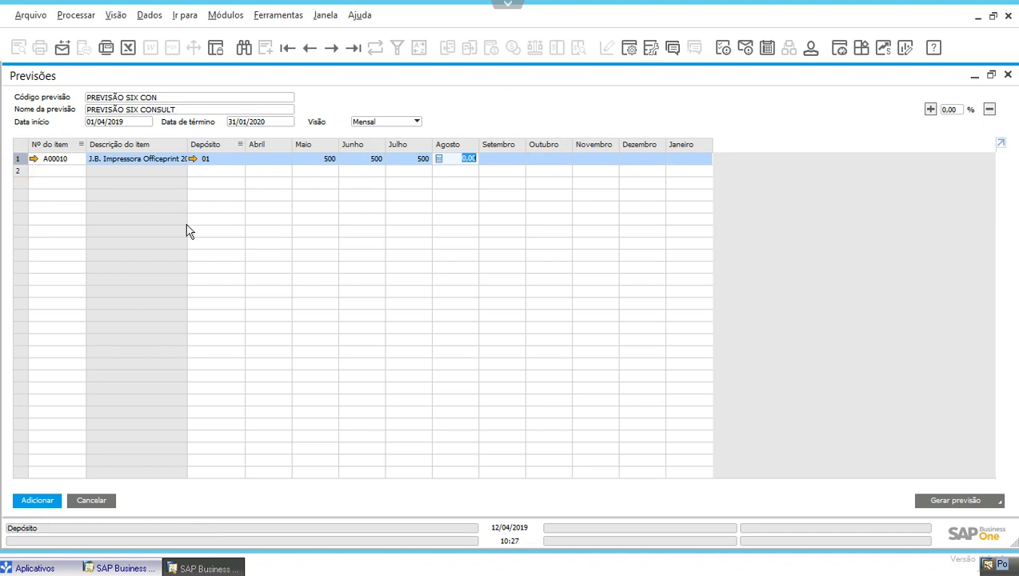
{"action": "left_click", "coordinate": [930, 109]}
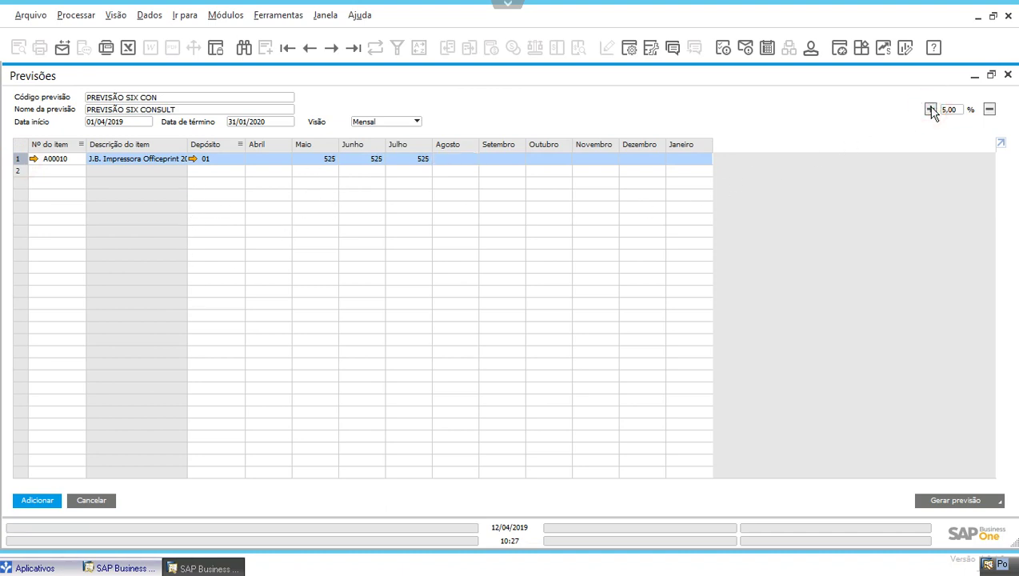
{"action": "left_click", "coordinate": [930, 109]}
{"action": "left_click", "coordinate": [930, 109]}
{"action": "left_click", "coordinate": [930, 110]}
Step: Bring the percentage adjustment of item A00010's line back down to 0%
{"action": "left_click", "coordinate": [989, 109]}
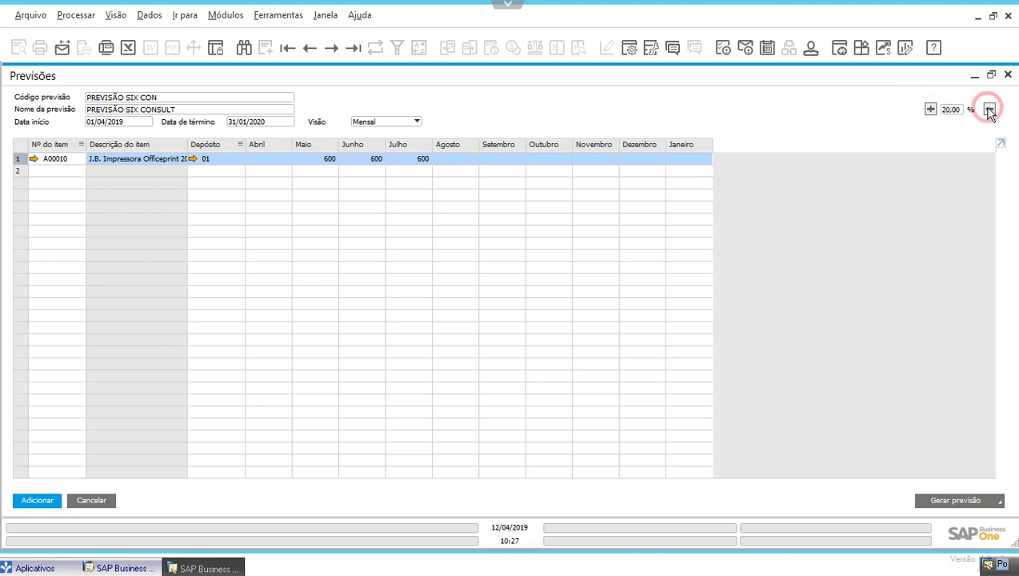
{"action": "left_click", "coordinate": [989, 110]}
{"action": "left_click", "coordinate": [989, 110]}
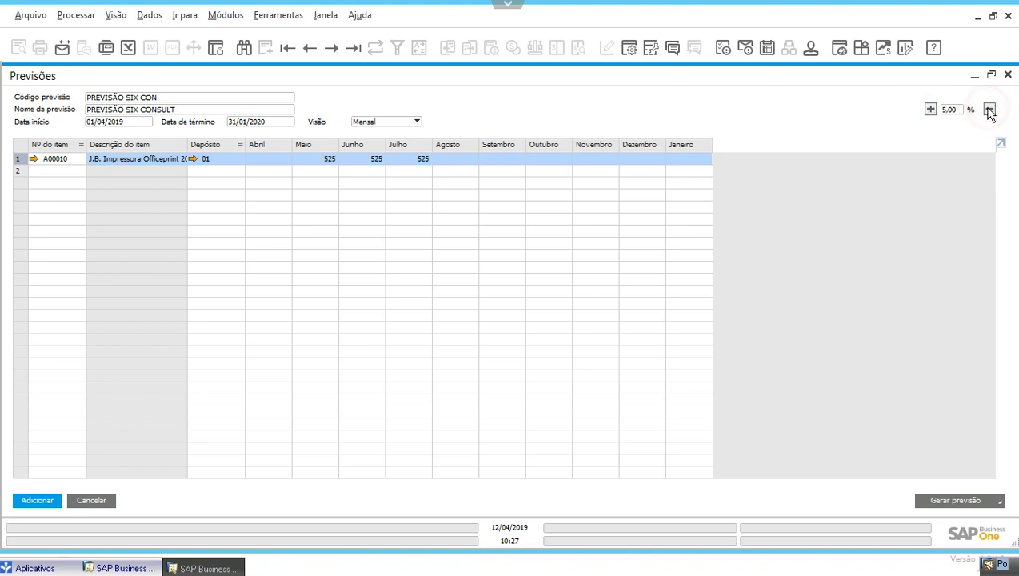
{"action": "left_click", "coordinate": [989, 110]}
Step: Open the definition window for generating a basic forecast (Previsão básica)
{"action": "left_click", "coordinate": [909, 211]}
{"action": "left_click", "coordinate": [934, 499]}
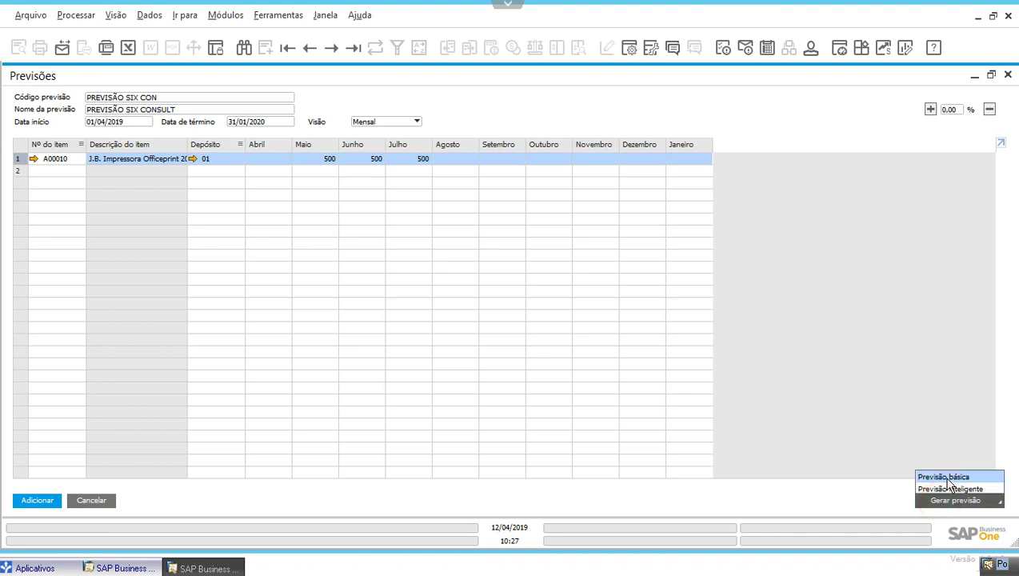
{"action": "left_click", "coordinate": [945, 478]}
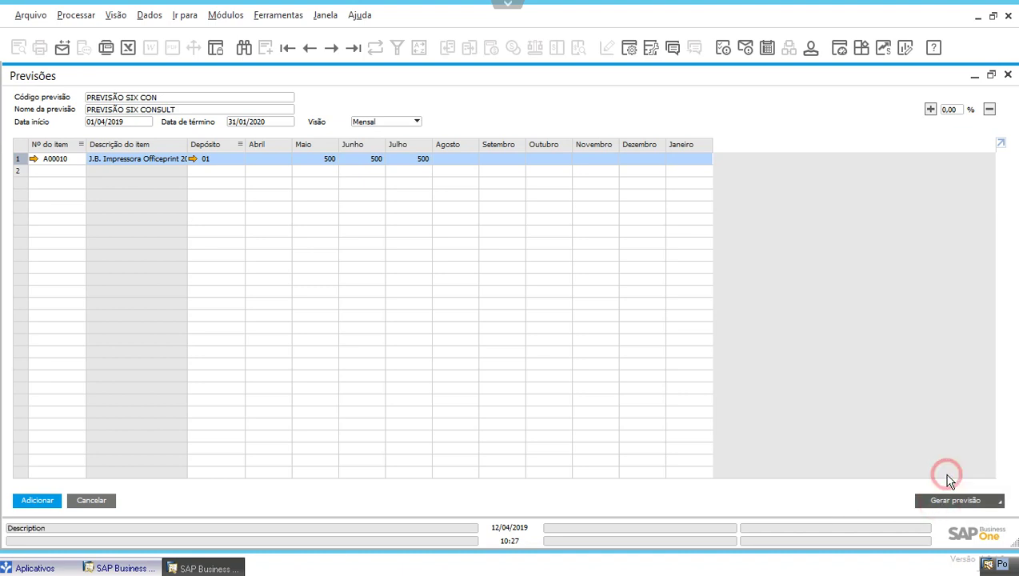
{"action": "left_click", "coordinate": [472, 145]}
{"action": "left_click_drag", "start_coordinate": [449, 145], "coordinate": [448, 138]}
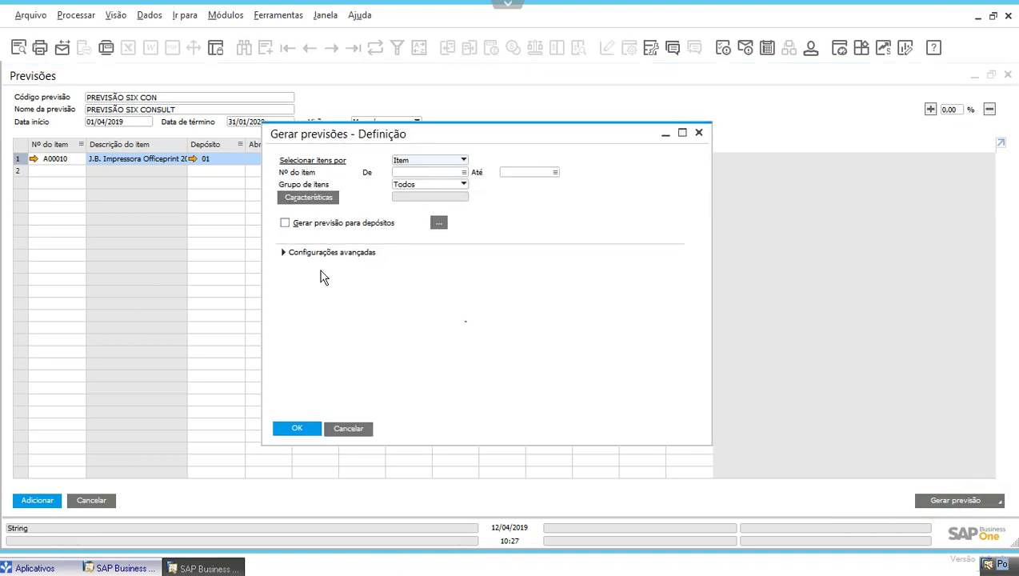
Step: Limit the basic forecast generation to item A00001 in both the from and to item numbers
{"action": "left_click_drag", "start_coordinate": [342, 144], "coordinate": [360, 158]}
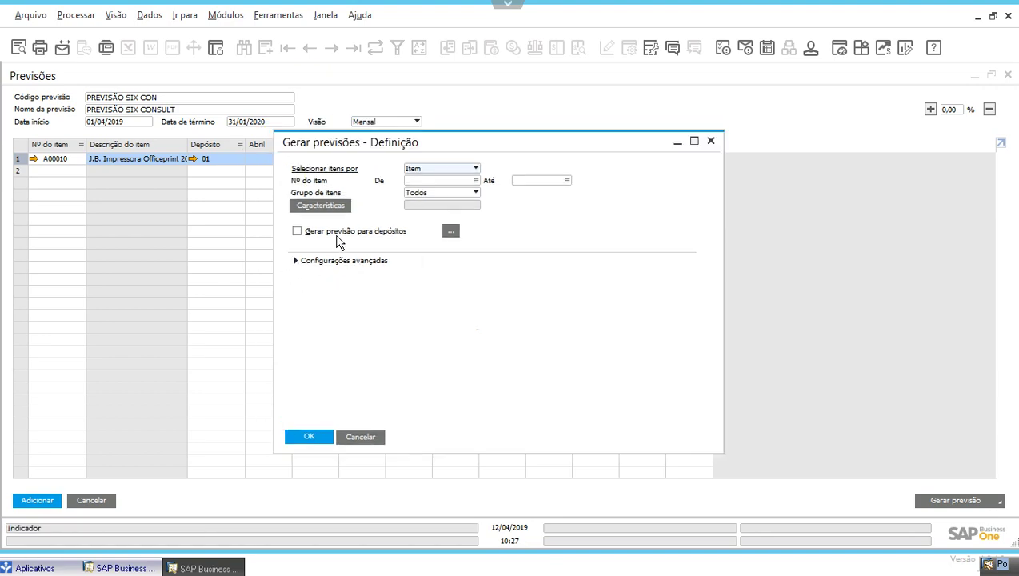
{"action": "left_click", "coordinate": [444, 181]}
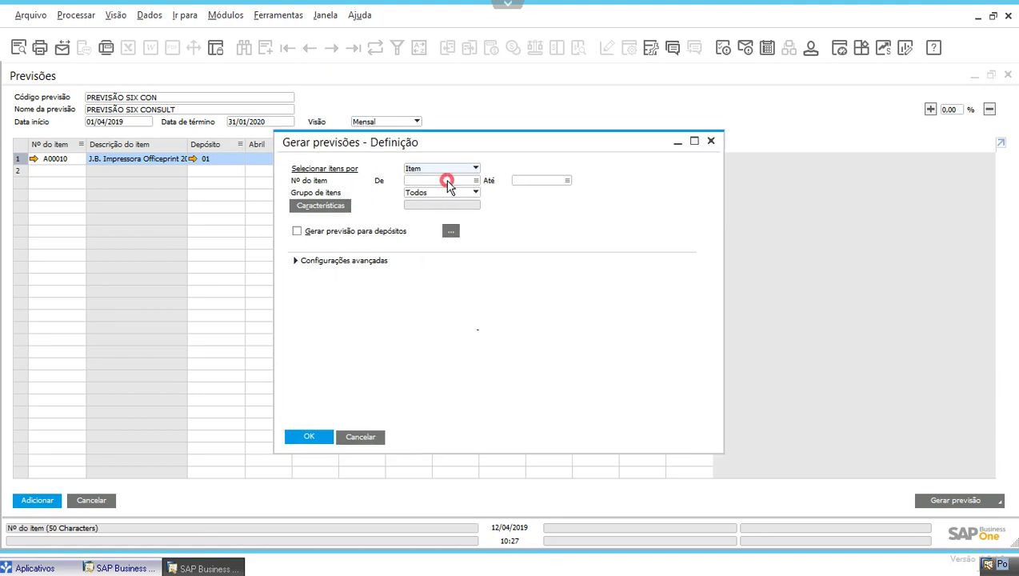
{"action": "key", "text": "Tab"}
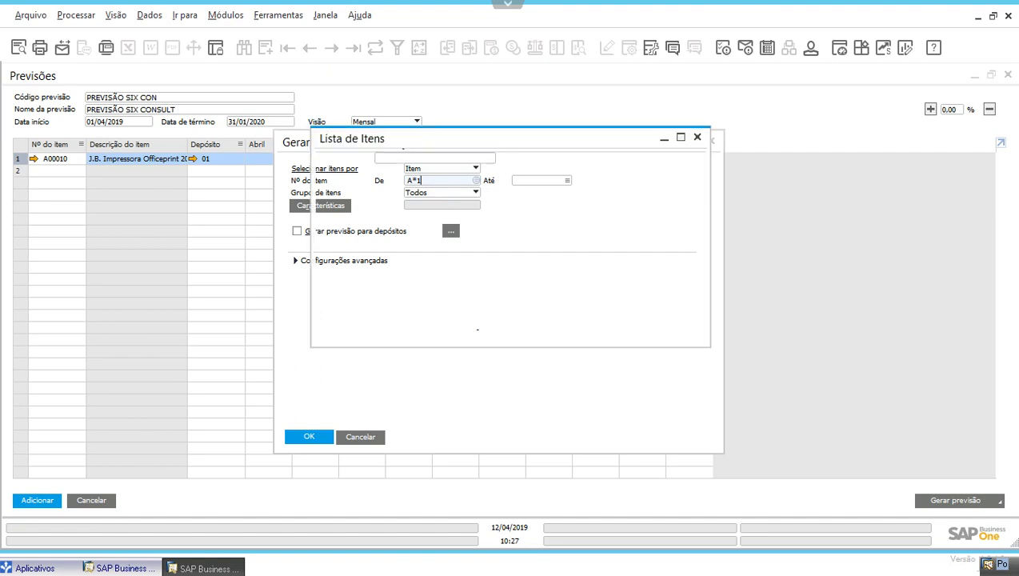
{"action": "key", "text": "Return"}
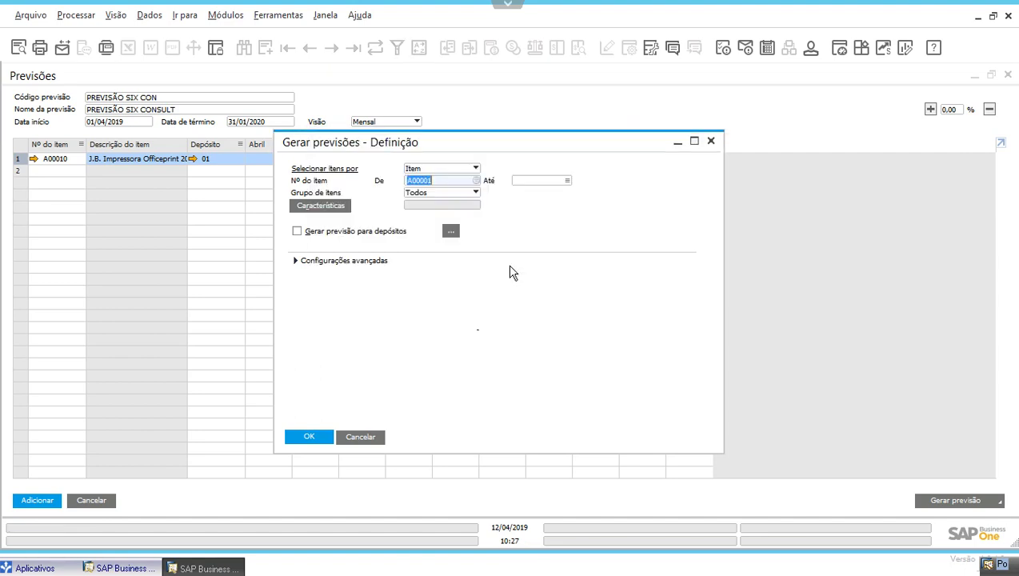
{"action": "key", "text": "Tab"}
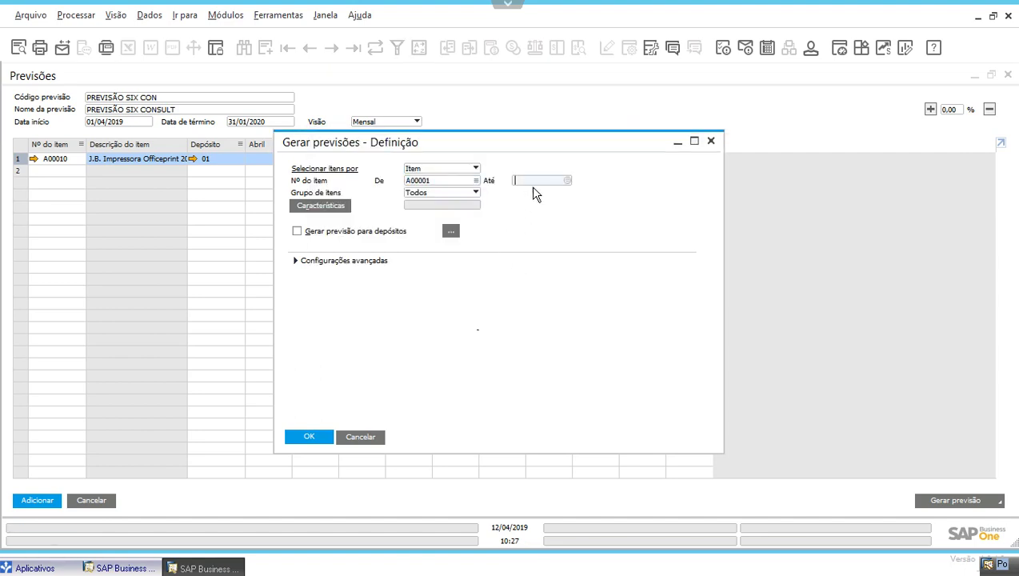
{"action": "type", "text": "A*1"}
{"action": "key", "text": "Tab"}
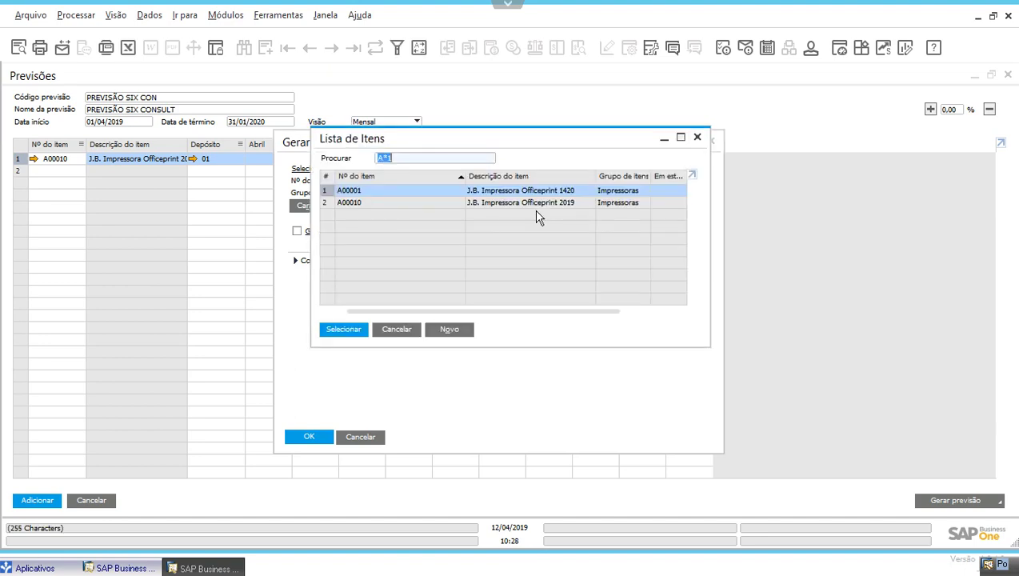
{"action": "key", "text": "Return"}
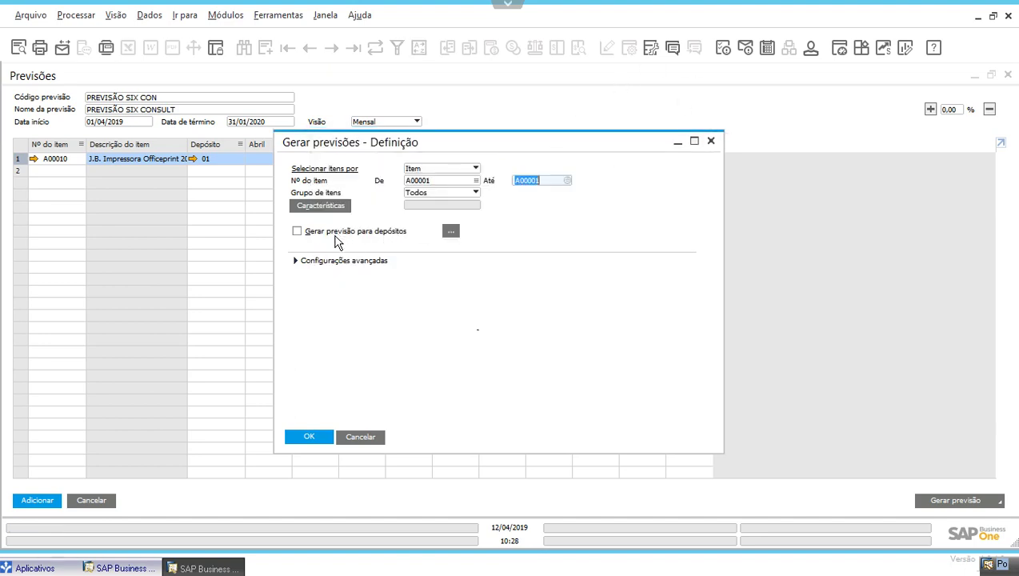
Step: Restrict the forecast generation to warehouse 01 (Depósito geral)
{"action": "left_click", "coordinate": [451, 231]}
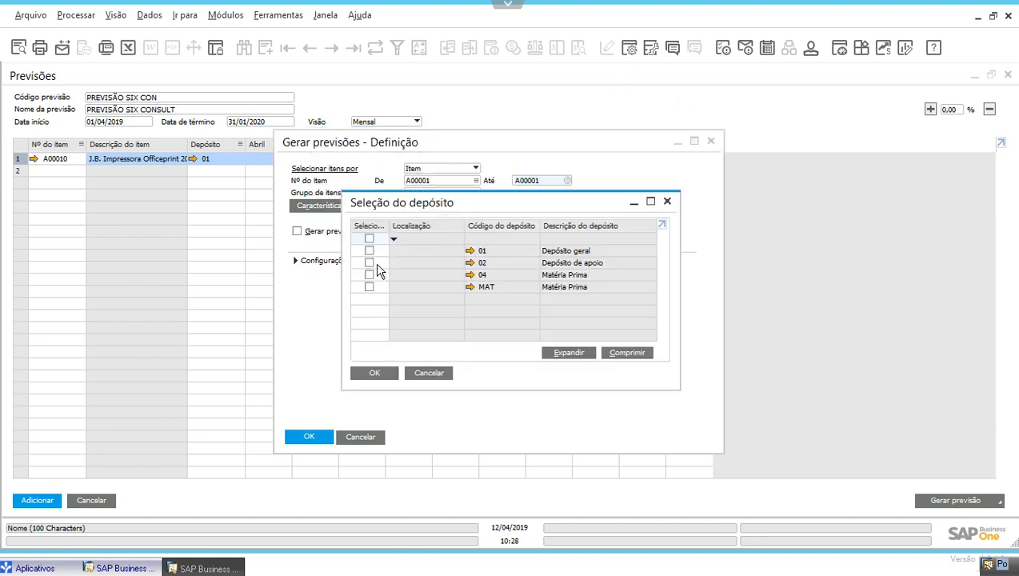
{"action": "left_click", "coordinate": [369, 250]}
{"action": "left_click", "coordinate": [372, 369]}
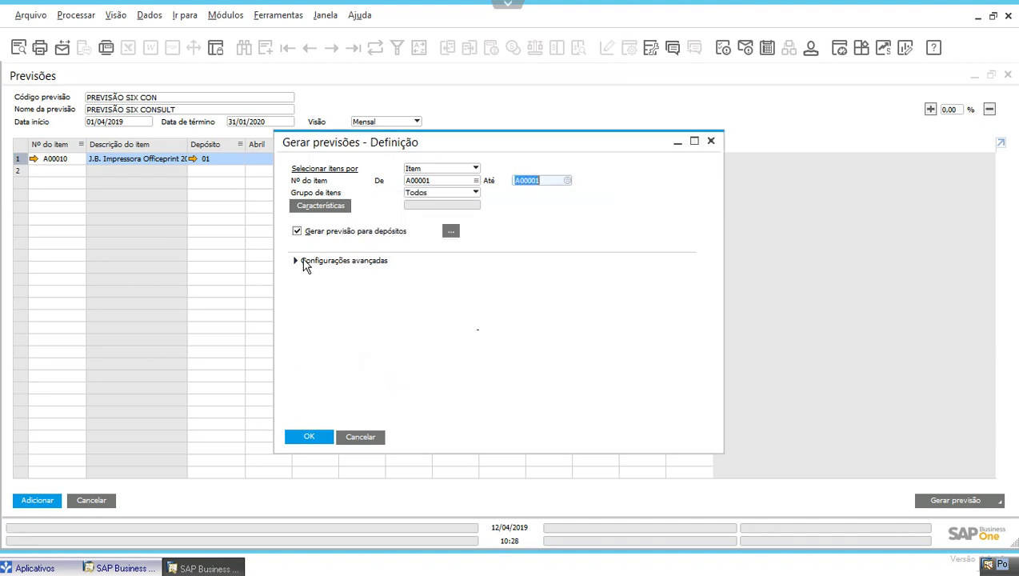
Step: Try to generate the forecast from sales order history using Média simples with a history start date of 01/01/2018
{"action": "left_click", "coordinate": [294, 262]}
{"action": "left_click", "coordinate": [343, 292]}
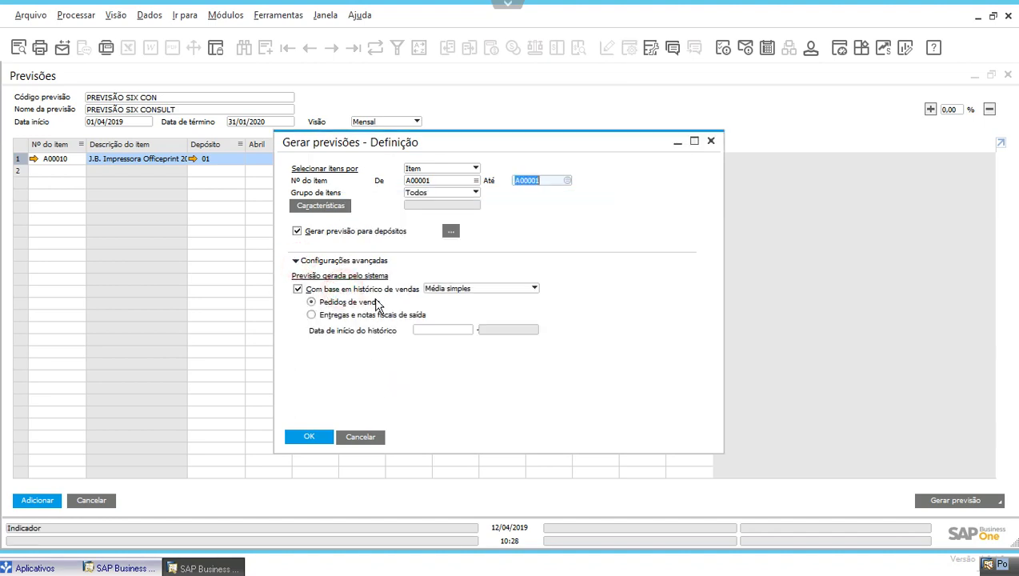
{"action": "left_click", "coordinate": [449, 289]}
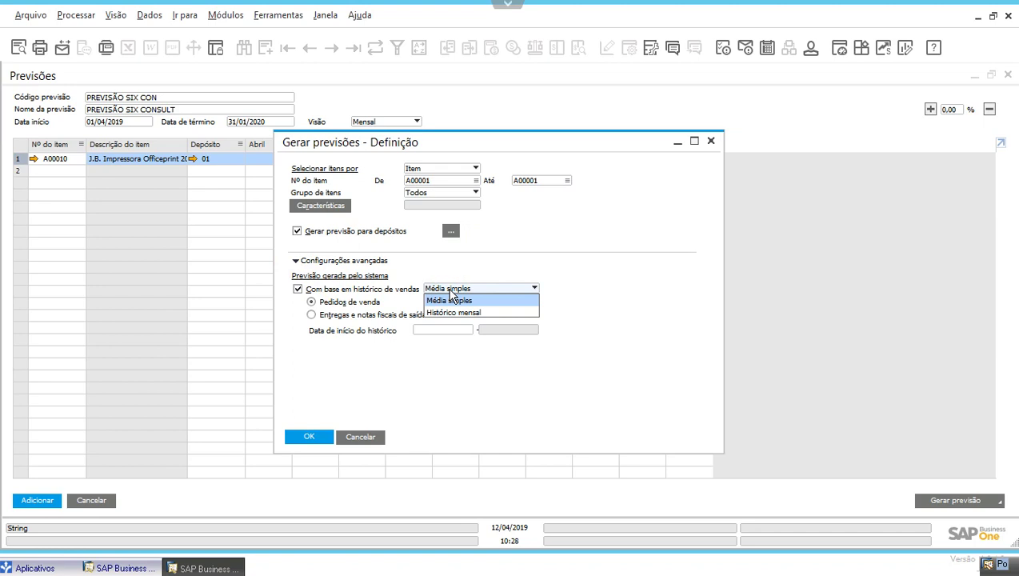
{"action": "left_click", "coordinate": [478, 301]}
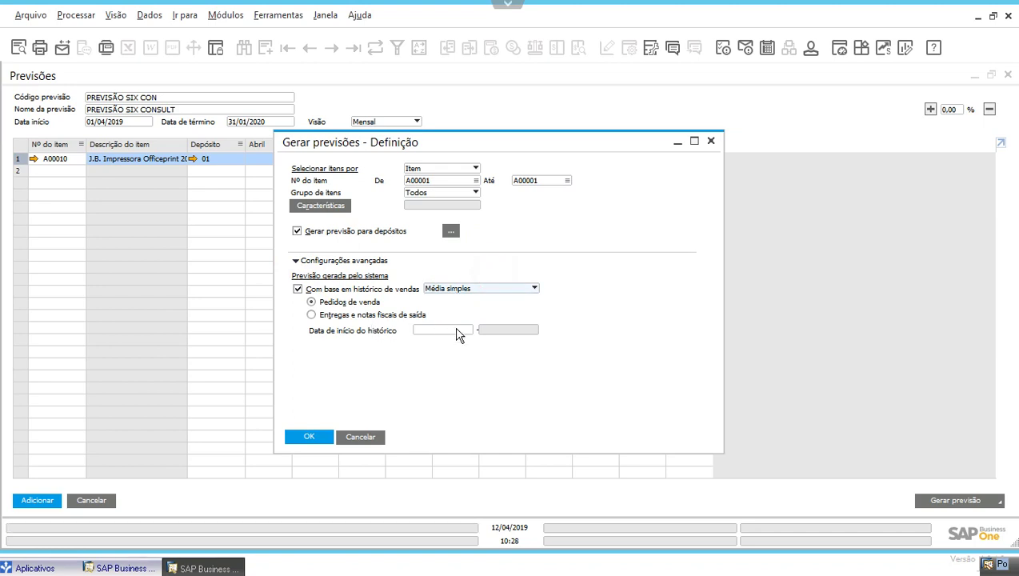
{"action": "left_click", "coordinate": [440, 331]}
{"action": "type", "text": "01"}
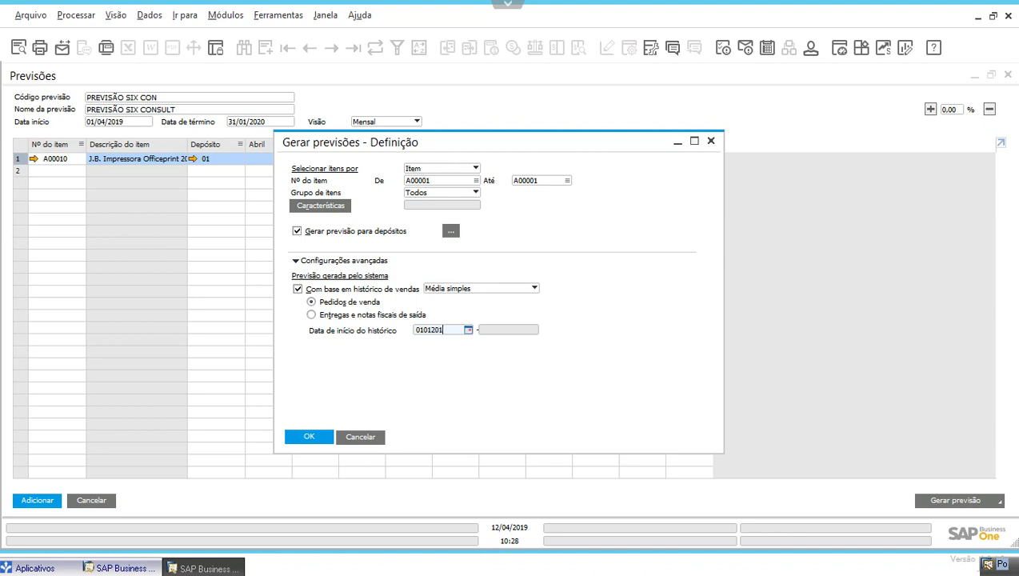
{"action": "type", "text": "/01/2018"}
{"action": "key", "text": "Tab"}
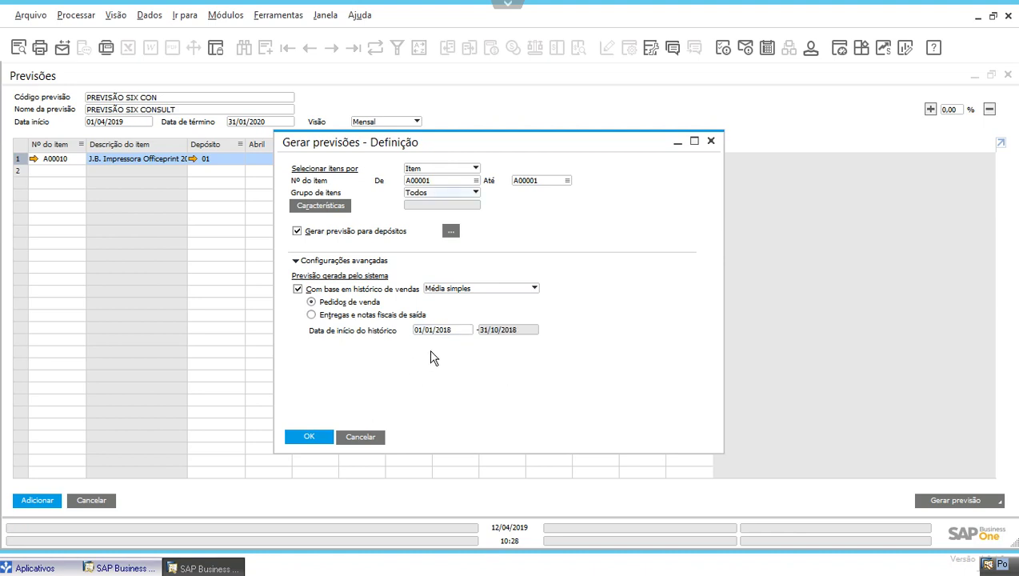
{"action": "left_click", "coordinate": [309, 438]}
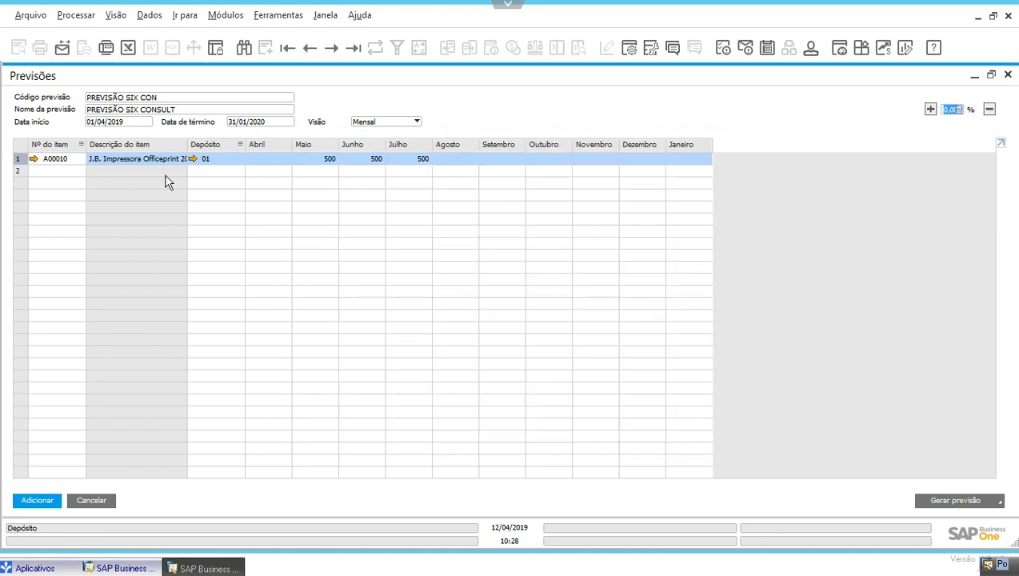
Step: Add item A00001 as the second line of the forecast
{"action": "left_click", "coordinate": [50, 171]}
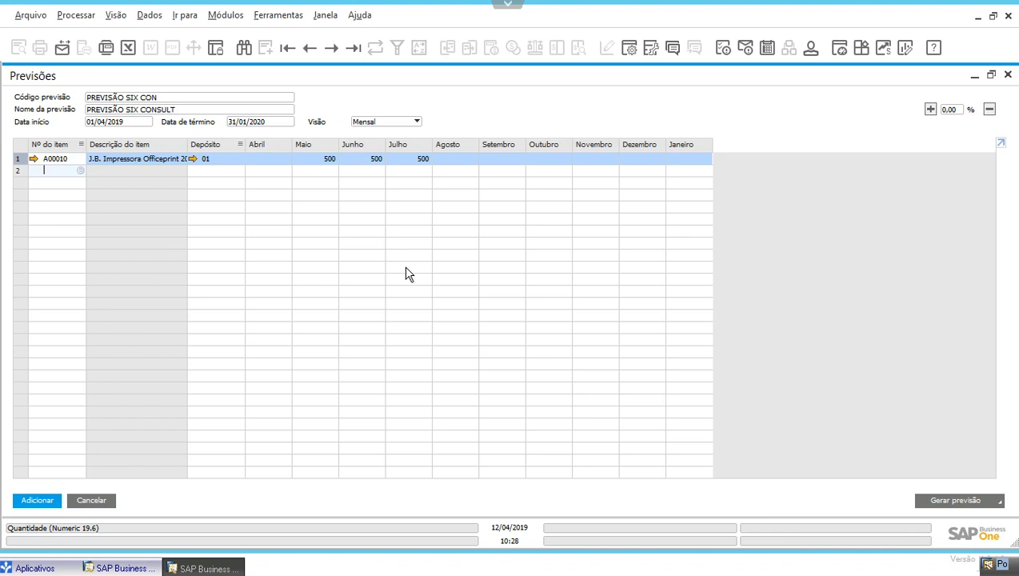
{"action": "type", "text": "A*"}
{"action": "key", "text": "Tab"}
{"action": "key", "text": "Return"}
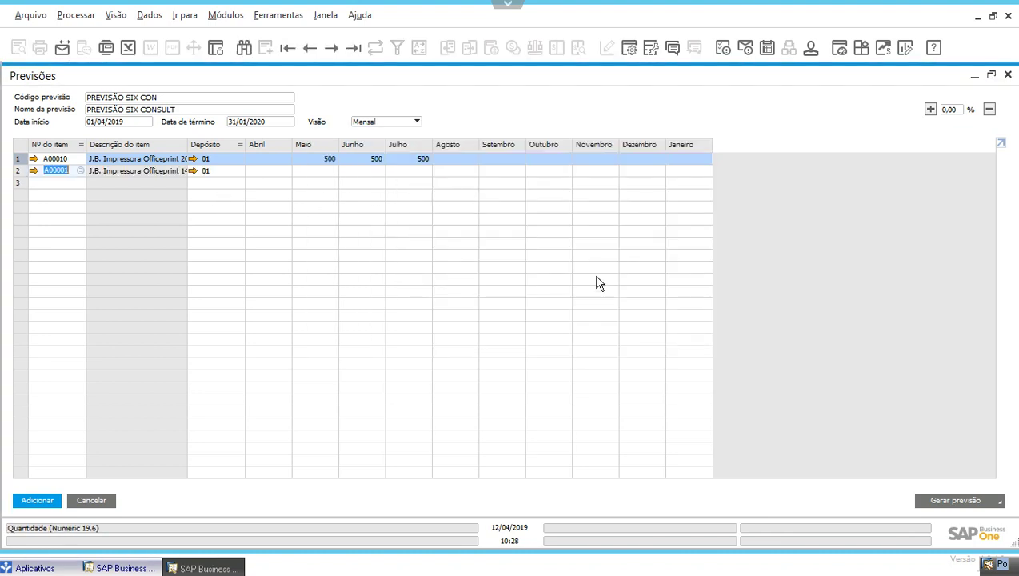
Step: Reopen the basic forecast definition for item A00001's line and base it on sales history with a start date of 01/01/2015
{"action": "left_click", "coordinate": [18, 172]}
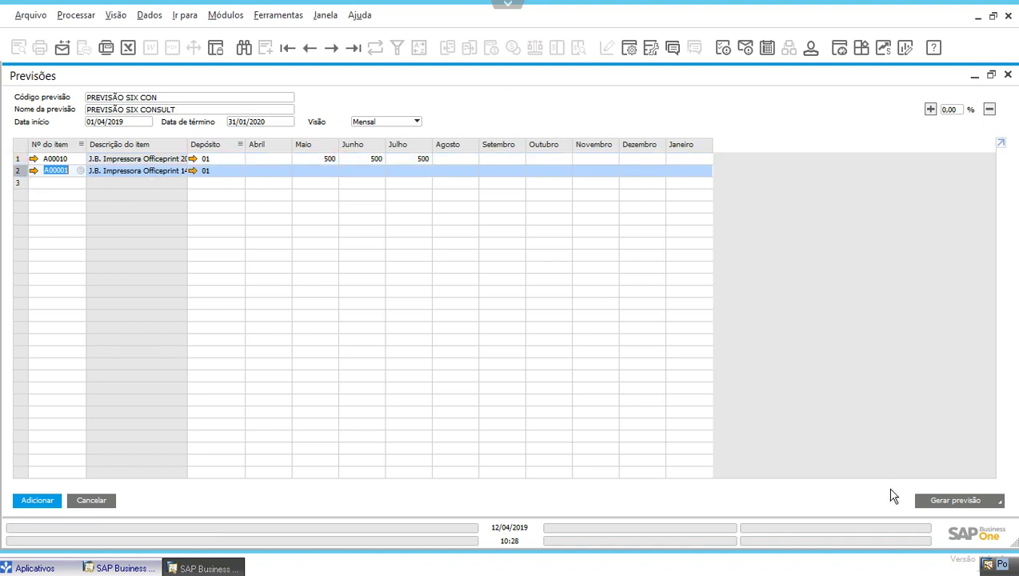
{"action": "left_click", "coordinate": [936, 499]}
{"action": "left_click", "coordinate": [934, 477]}
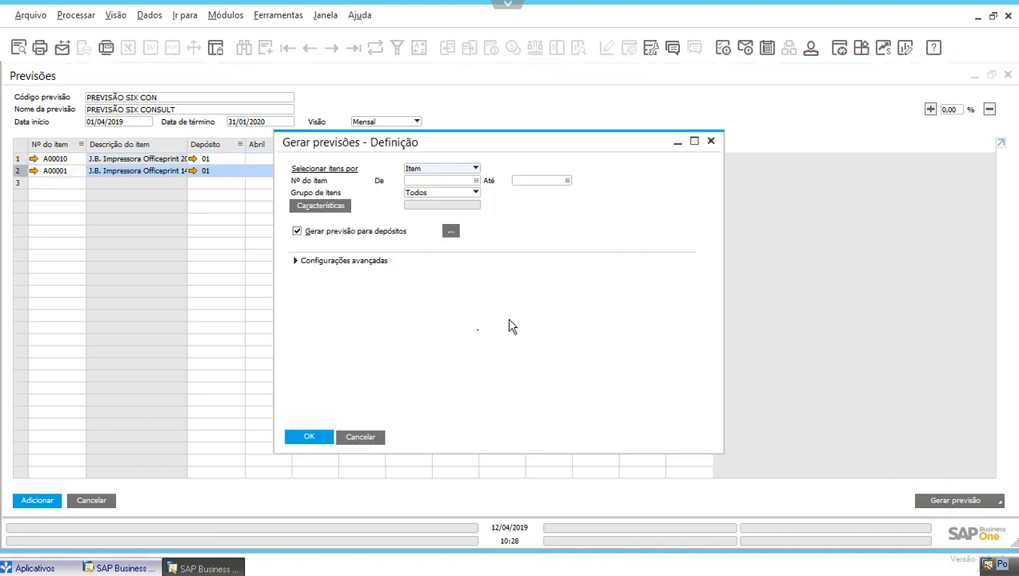
{"action": "left_click", "coordinate": [339, 262]}
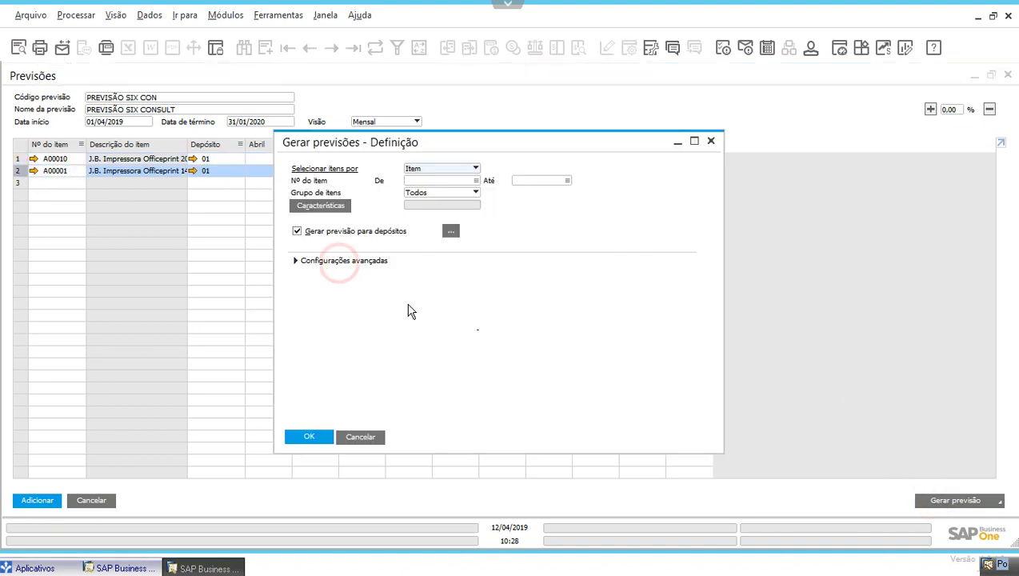
{"action": "left_click", "coordinate": [294, 262]}
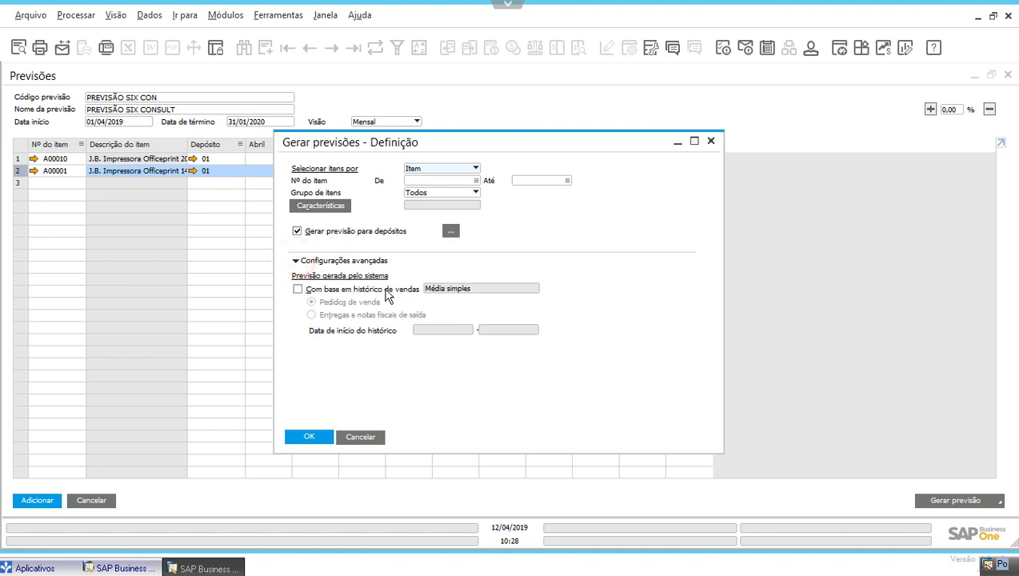
{"action": "left_click", "coordinate": [385, 291]}
{"action": "left_click", "coordinate": [441, 330]}
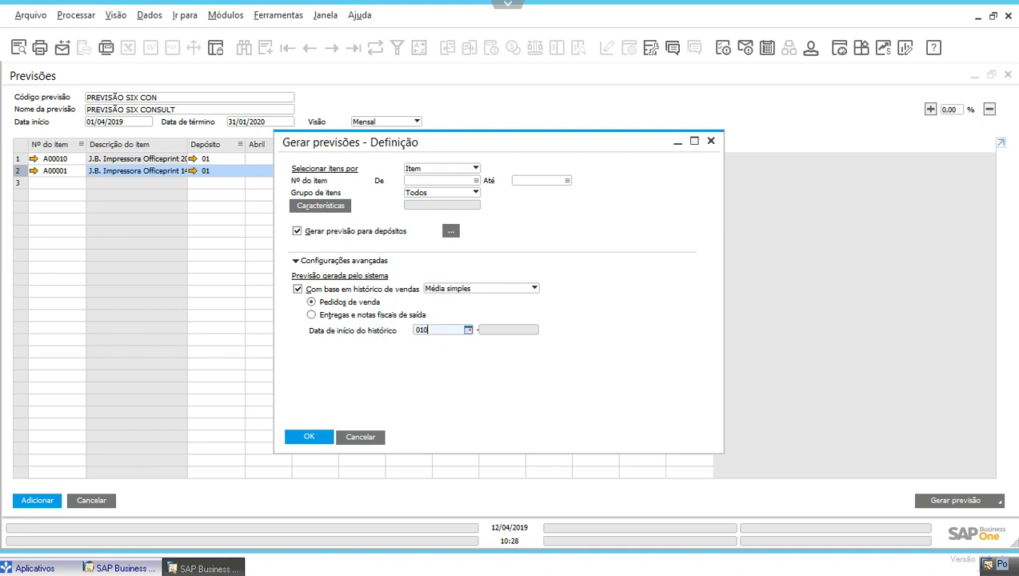
{"action": "key", "text": "Tab"}
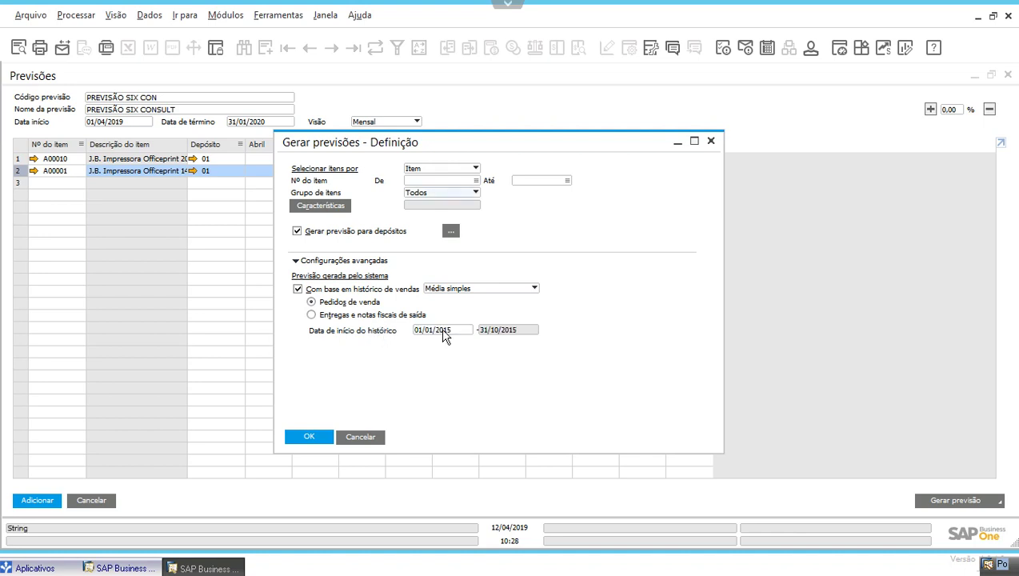
Step: Set the item range from A00001 to A00001 and generate the forecast, overwriting the existing data
{"action": "left_click", "coordinate": [323, 440]}
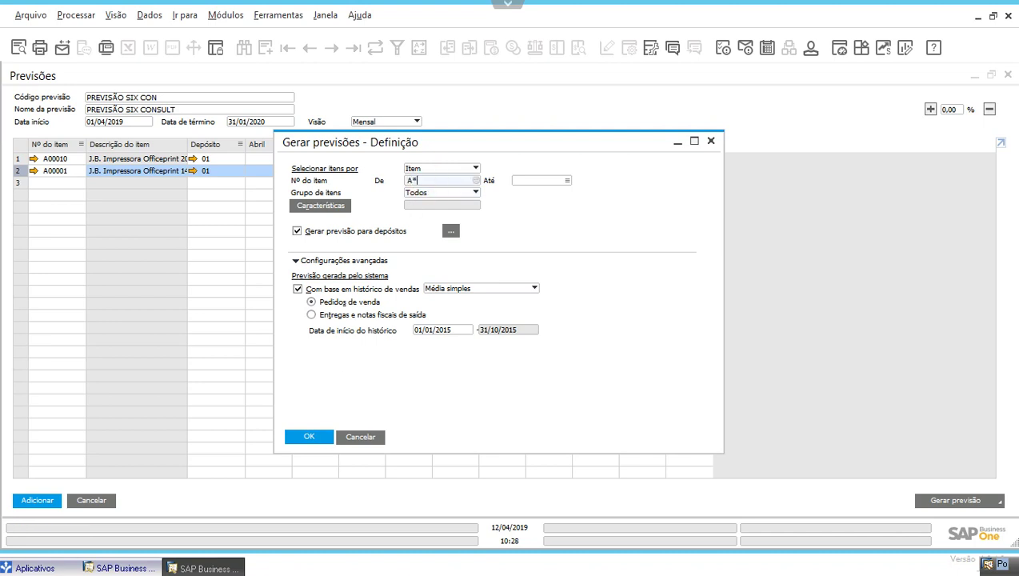
{"action": "key", "text": "Tab"}
{"action": "key", "text": "Return"}
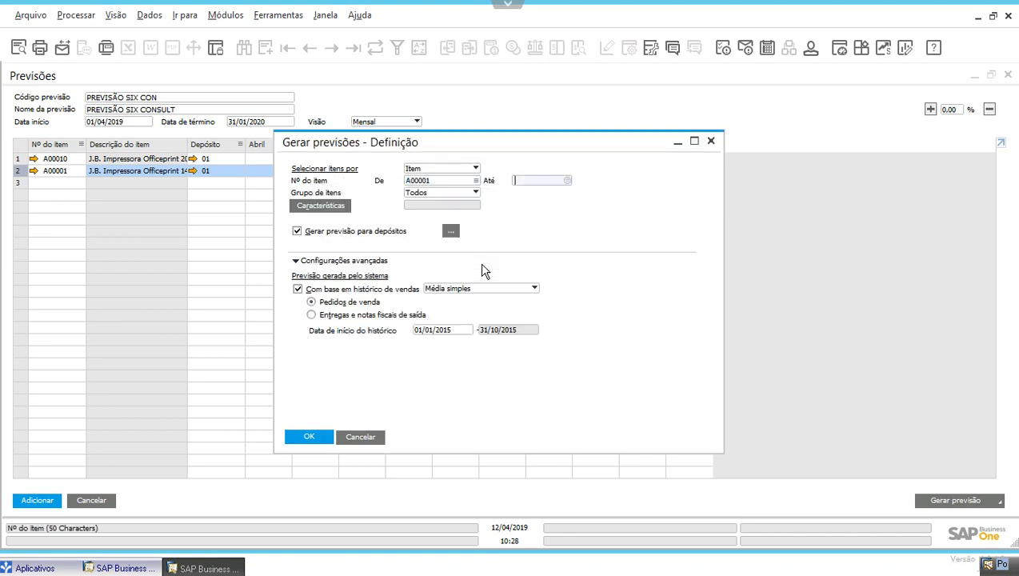
{"action": "type", "text": "A*1"}
{"action": "key", "text": "Tab"}
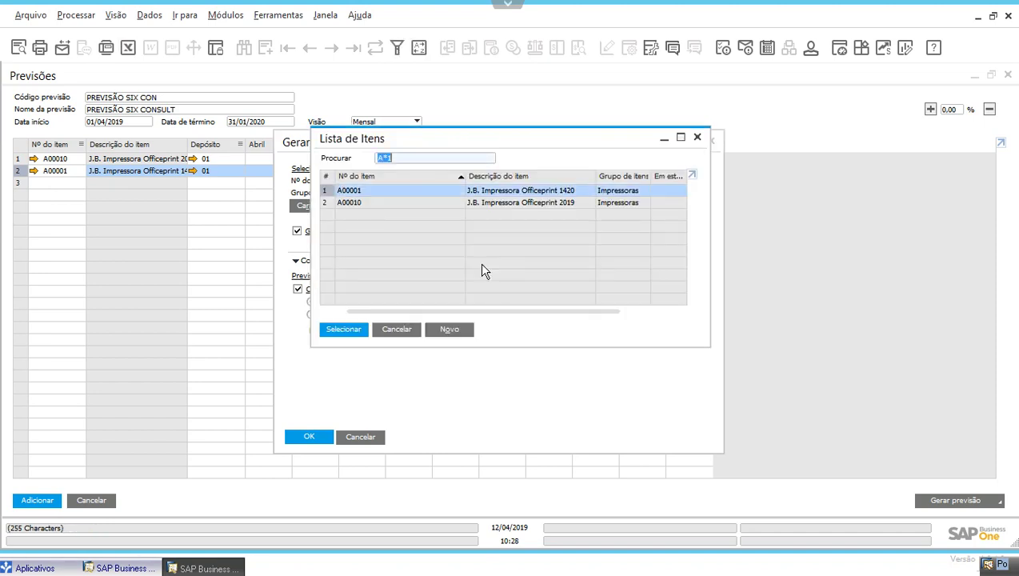
{"action": "key", "text": "Return"}
{"action": "left_click", "coordinate": [318, 438]}
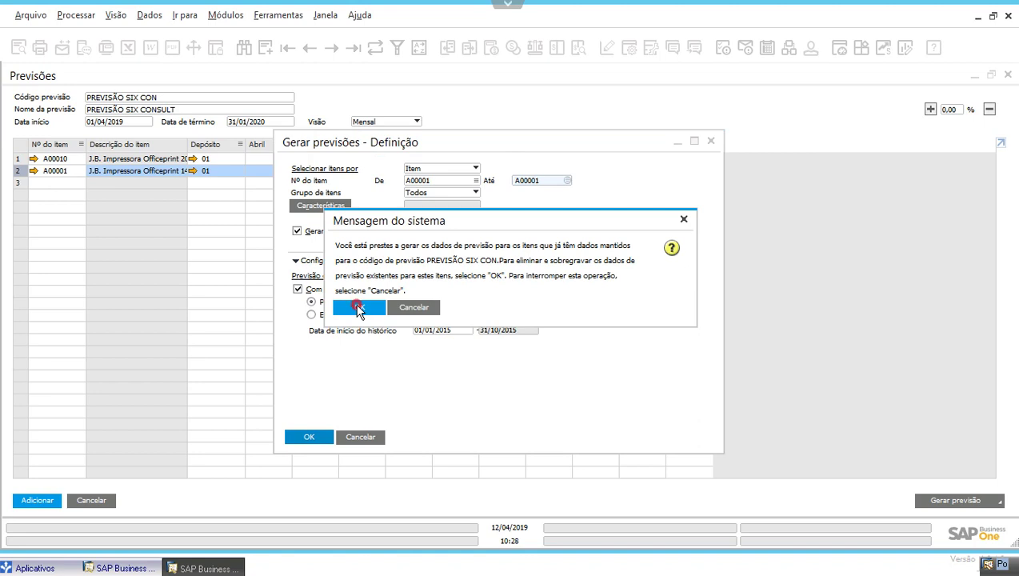
{"action": "left_click", "coordinate": [358, 307]}
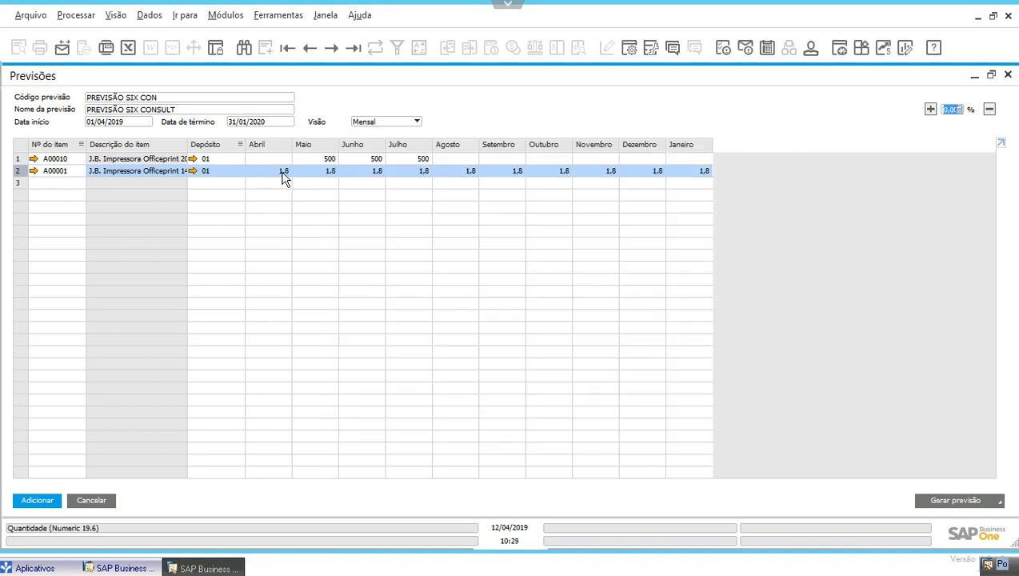
Step: Increase all forecast quantities on item A00001's line by 15%
{"action": "left_click", "coordinate": [18, 167]}
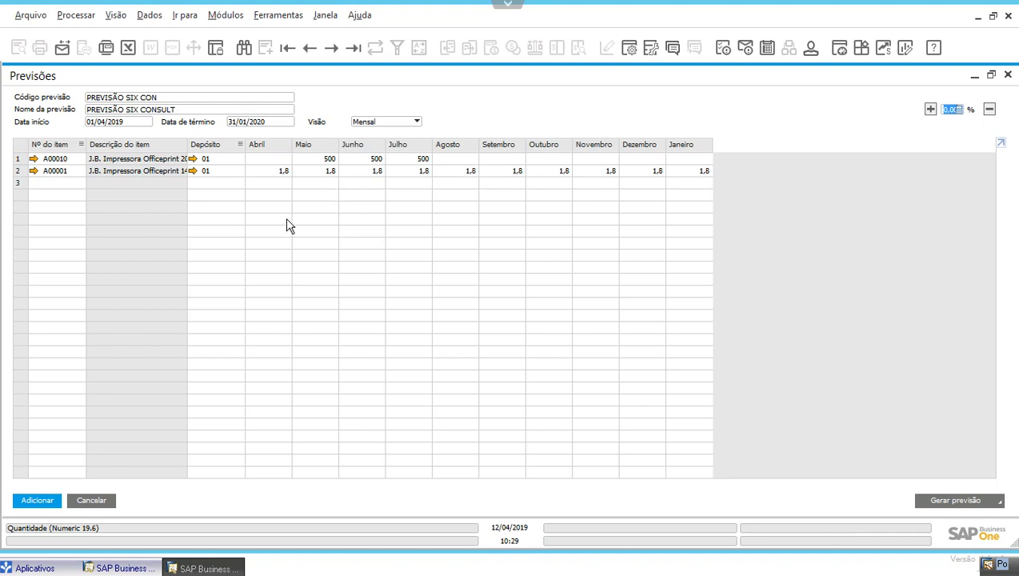
{"action": "left_click", "coordinate": [17, 170]}
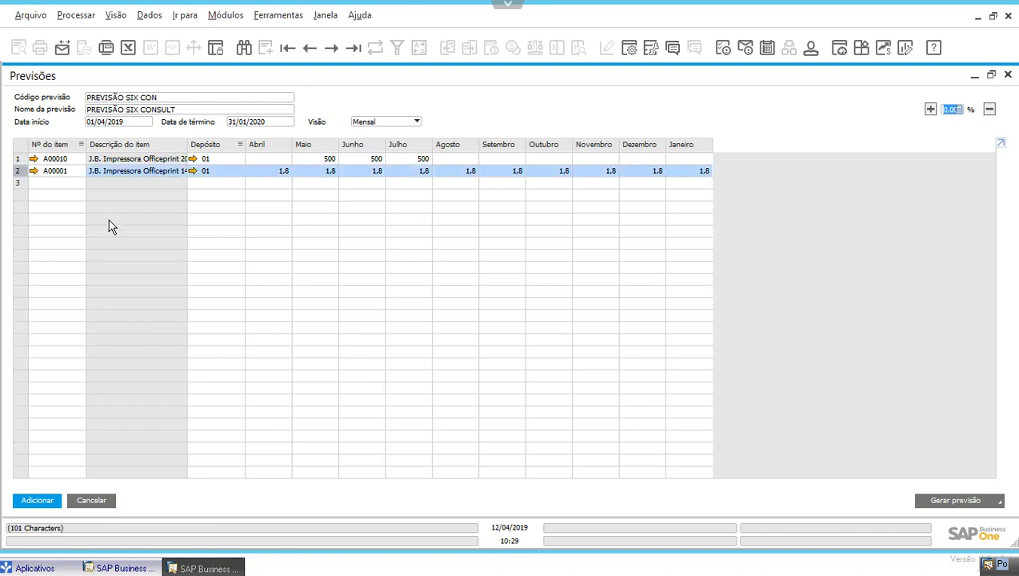
{"action": "type", "text": "5"}
{"action": "left_click", "coordinate": [930, 108]}
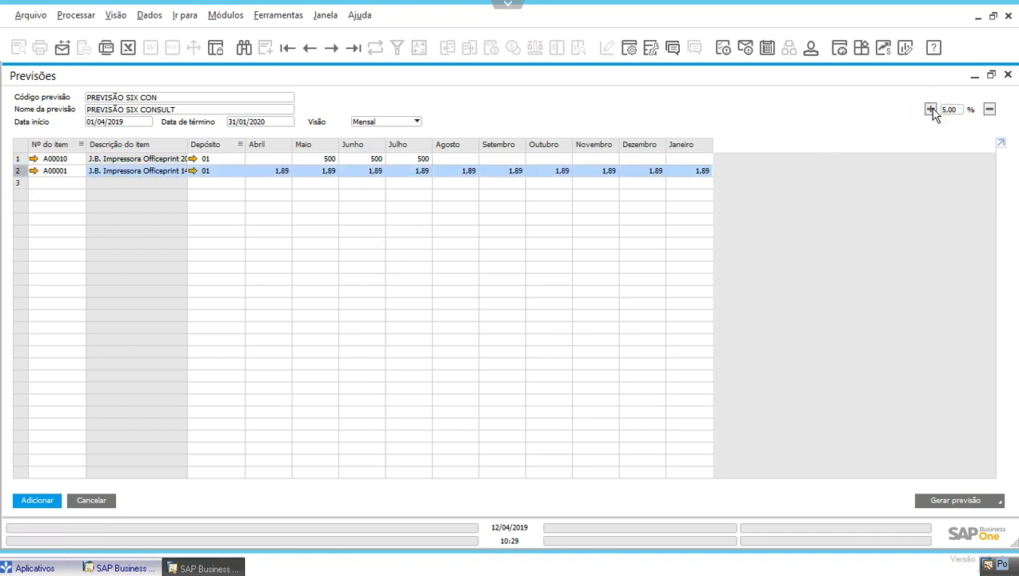
{"action": "left_click", "coordinate": [932, 109]}
{"action": "left_click", "coordinate": [21, 169]}
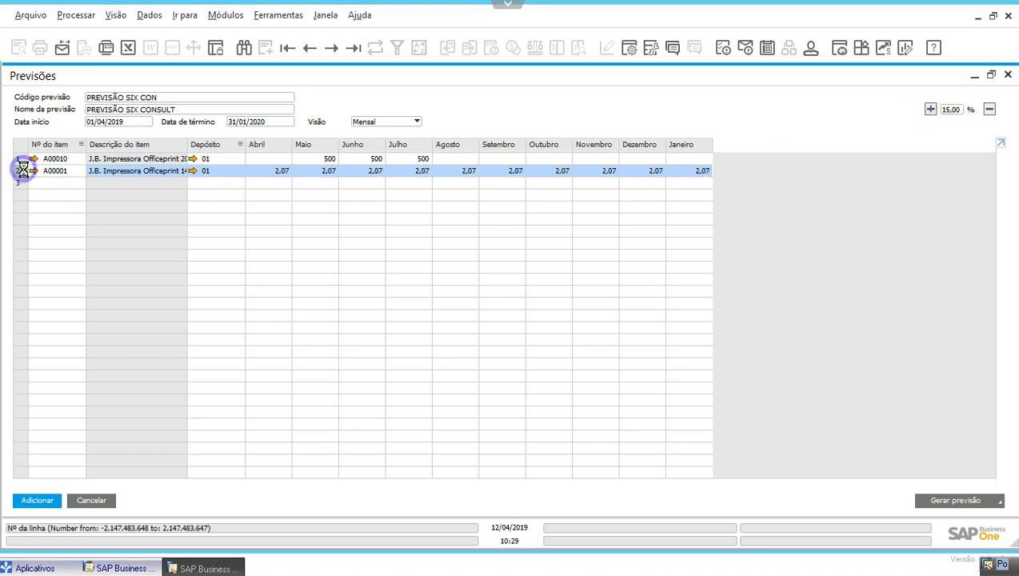
{"action": "right_click", "coordinate": [21, 172]}
{"action": "left_click", "coordinate": [18, 170]}
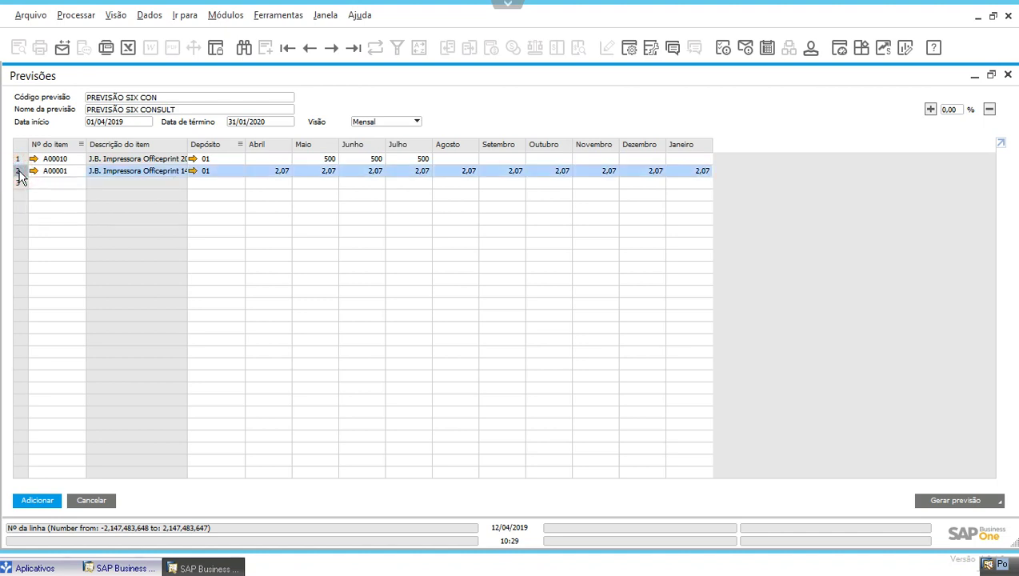
{"action": "right_click", "coordinate": [20, 172]}
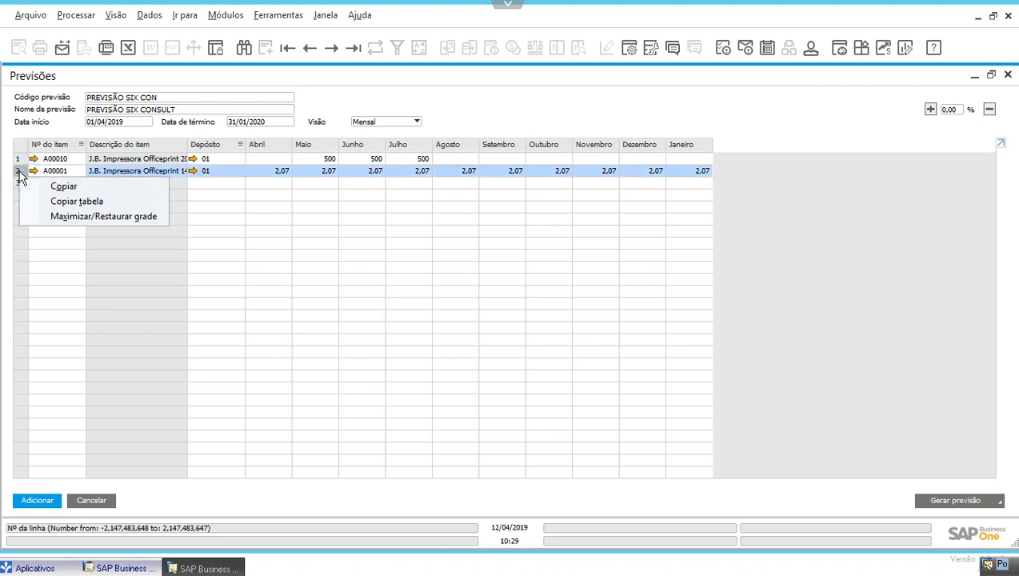
{"action": "left_click", "coordinate": [126, 279]}
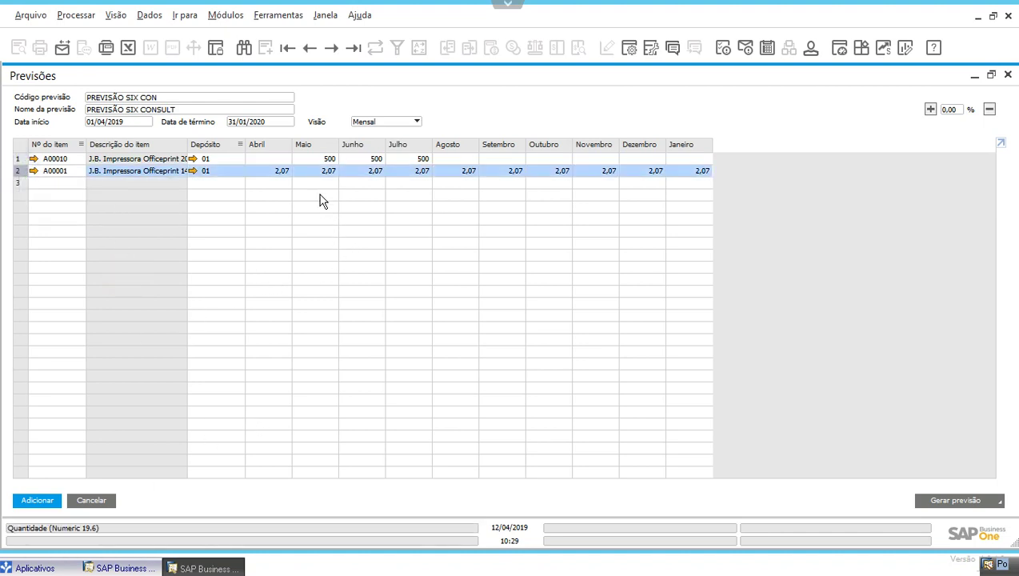
{"action": "left_click", "coordinate": [312, 172]}
{"action": "left_click", "coordinate": [19, 158]}
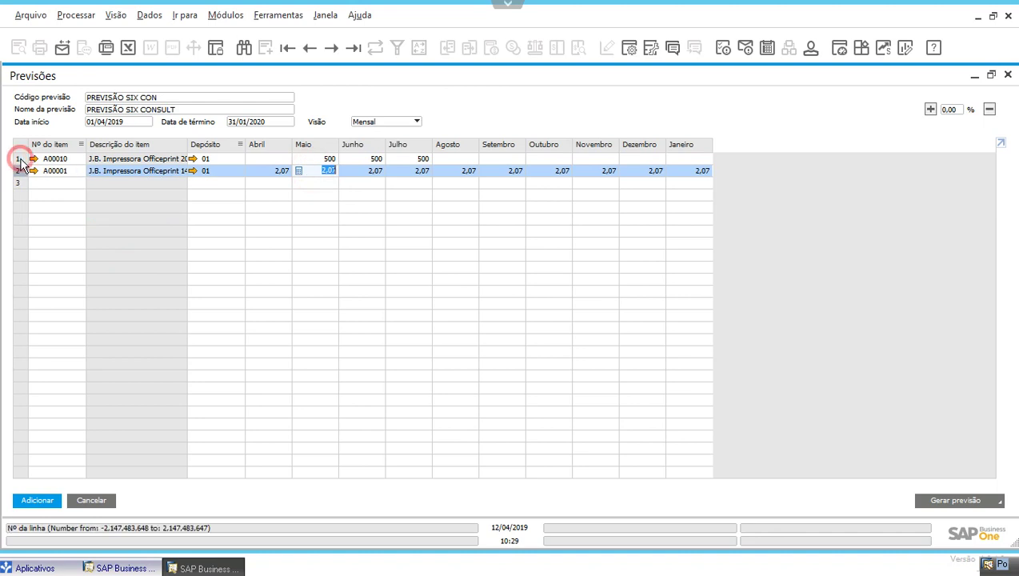
{"action": "right_click", "coordinate": [21, 172]}
{"action": "left_click", "coordinate": [162, 289]}
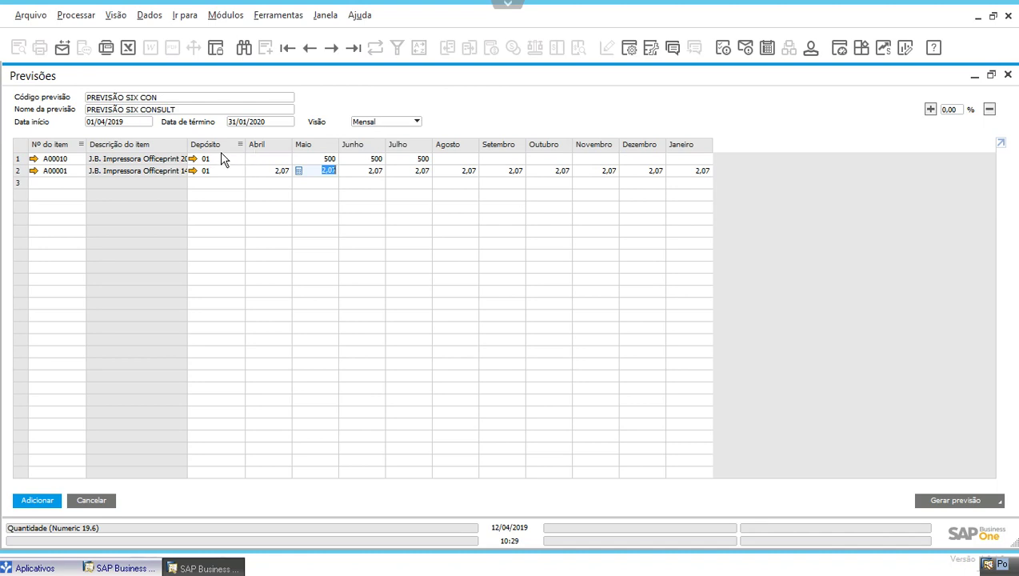
{"action": "left_click", "coordinate": [113, 14]}
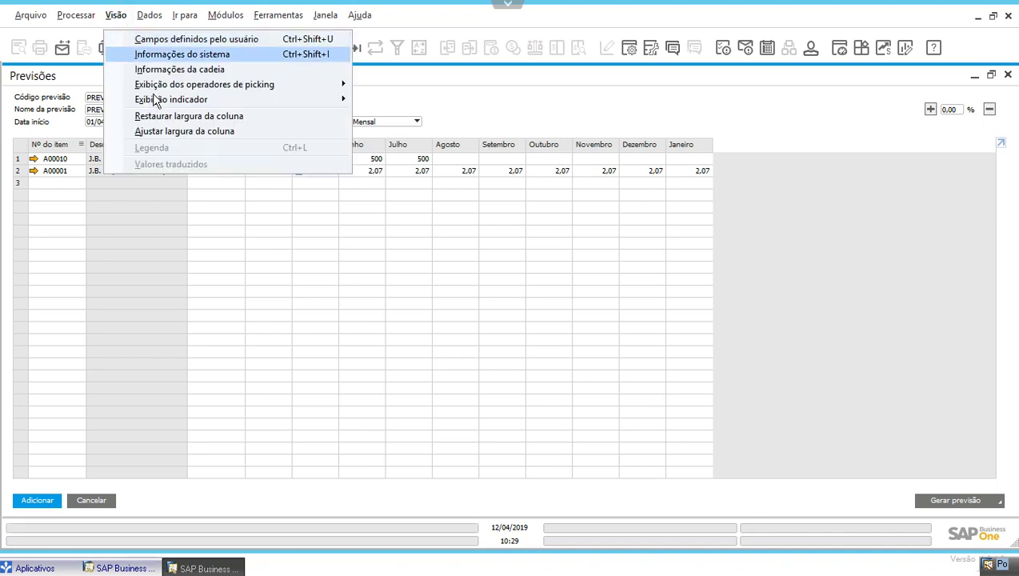
{"action": "left_click", "coordinate": [167, 133]}
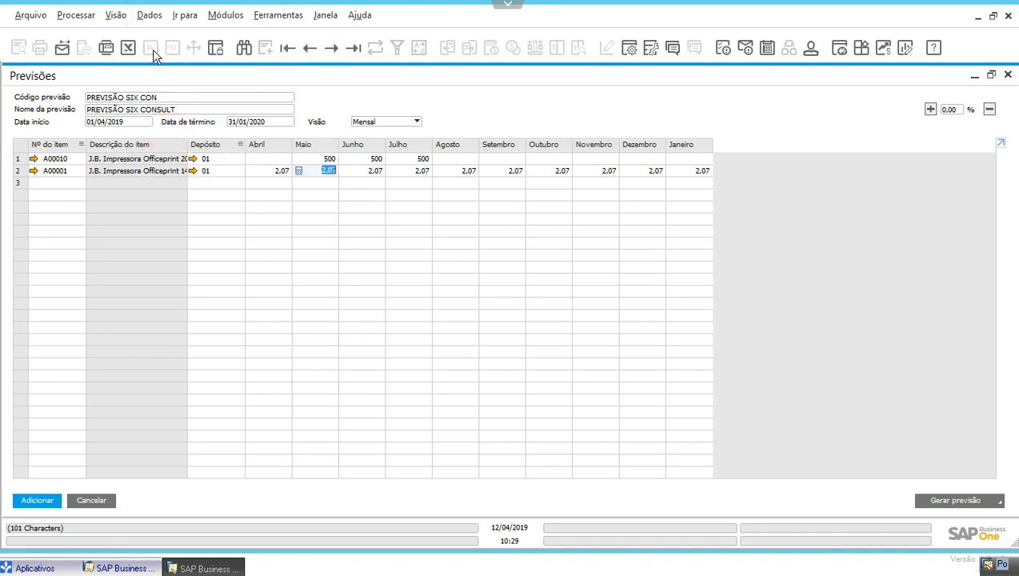
{"action": "left_click", "coordinate": [116, 15]}
{"action": "left_click", "coordinate": [167, 133]}
Step: Add the current forecast and browse the saved forecasts back to PREVISÃO SIX CON
{"action": "left_click", "coordinate": [37, 499]}
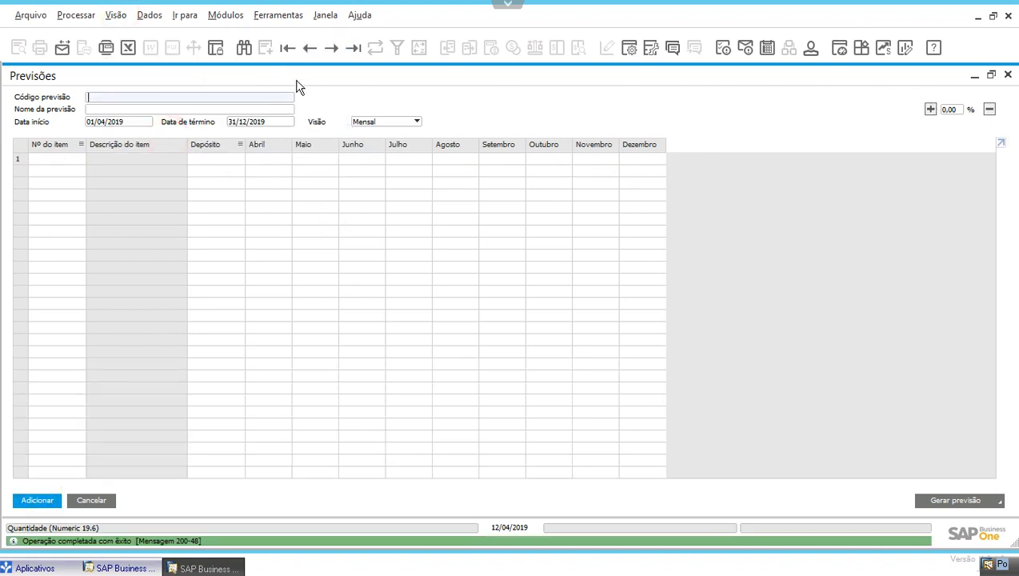
{"action": "left_click", "coordinate": [352, 48]}
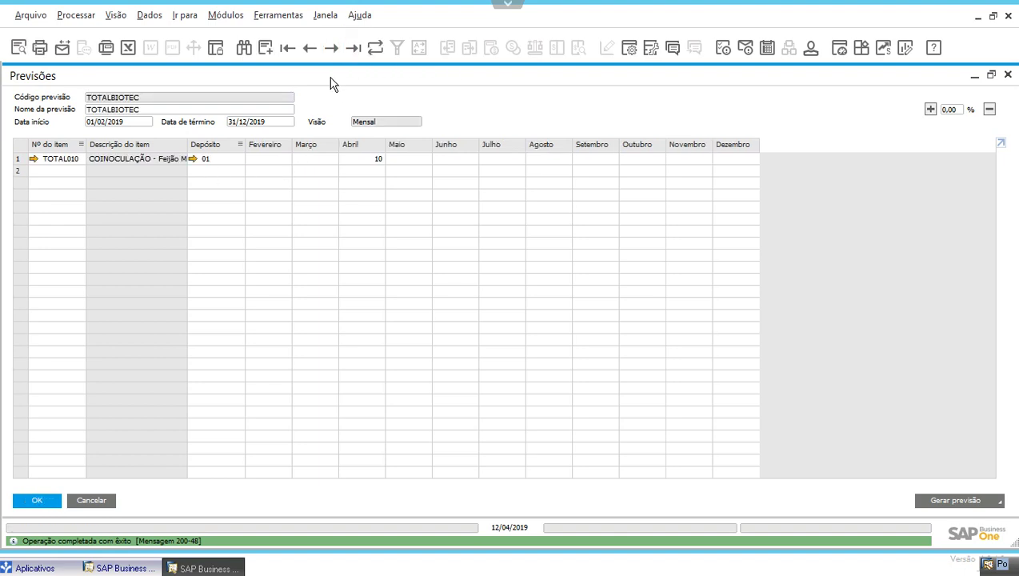
{"action": "left_click", "coordinate": [306, 48]}
{"action": "left_click", "coordinate": [307, 48]}
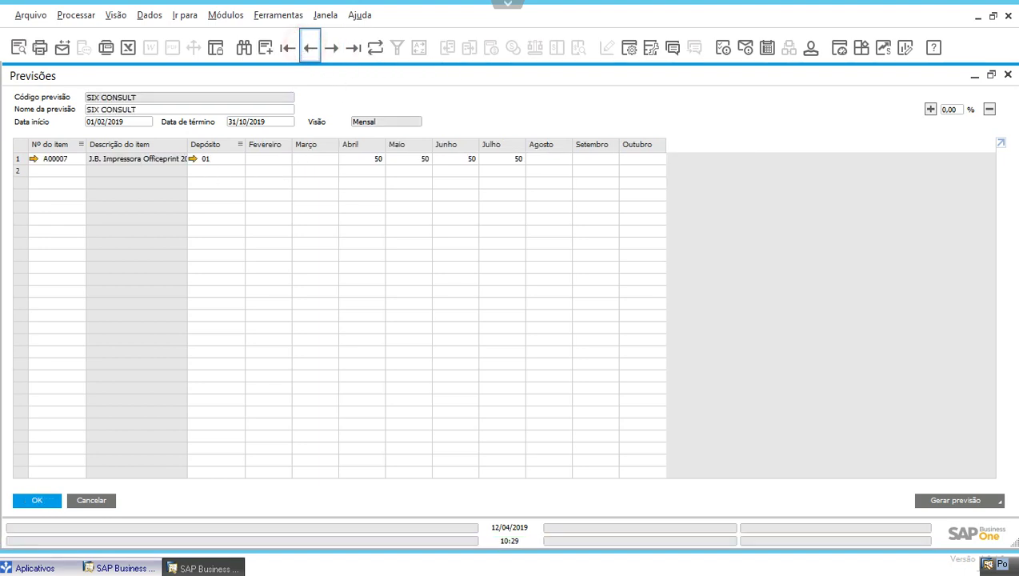
Step: Remove the whole PREVISÃO SIX CON forecast and accept the irreversible removal
{"action": "right_click", "coordinate": [19, 160]}
{"action": "left_click", "coordinate": [19, 160]}
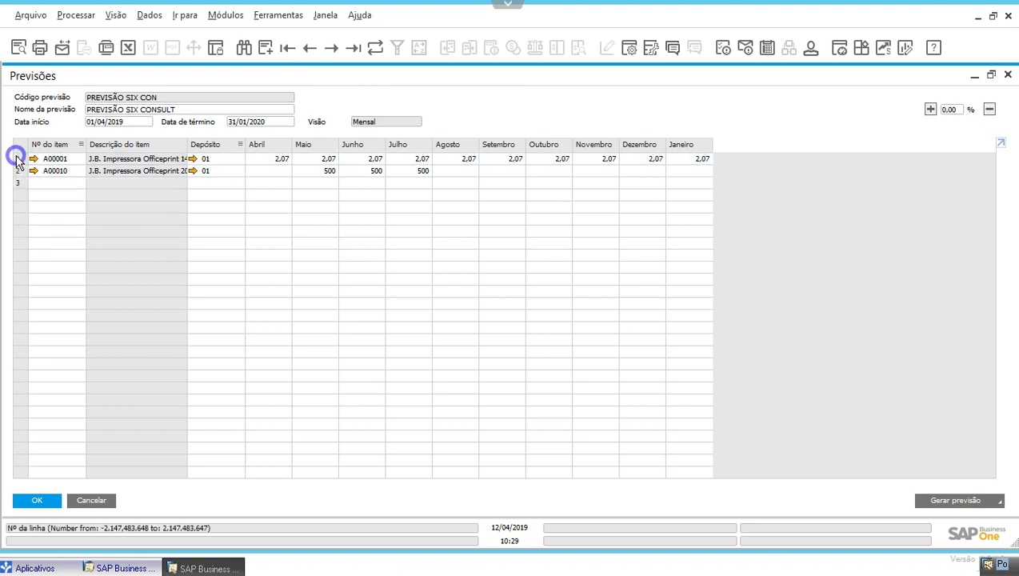
{"action": "right_click", "coordinate": [19, 160]}
{"action": "left_click", "coordinate": [61, 222]}
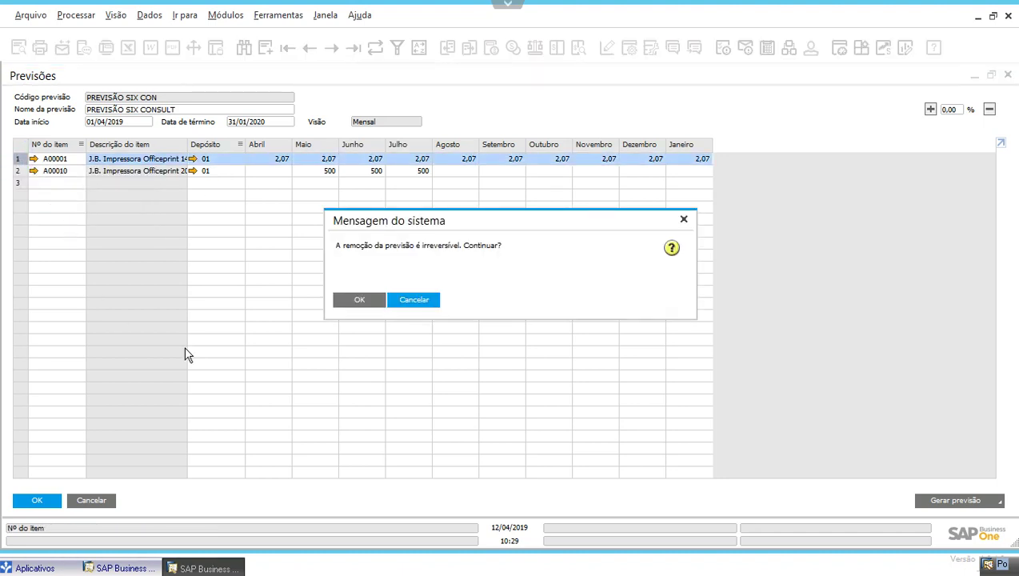
{"action": "left_click", "coordinate": [359, 299]}
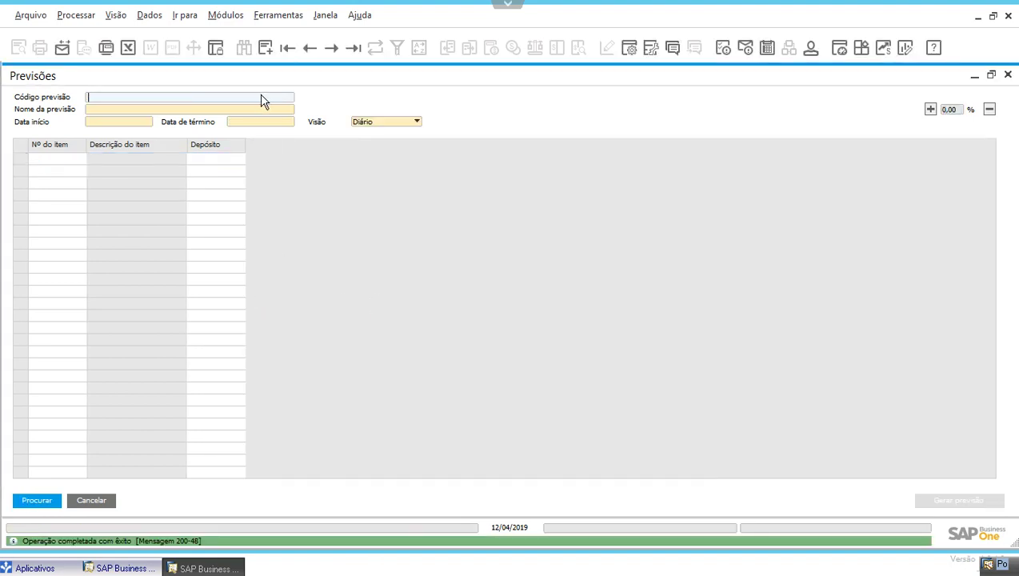
Step: Start a new forecast with PREVISÃO as both its code and its name
{"action": "left_click", "coordinate": [264, 49]}
{"action": "type", "text": "PRE"}
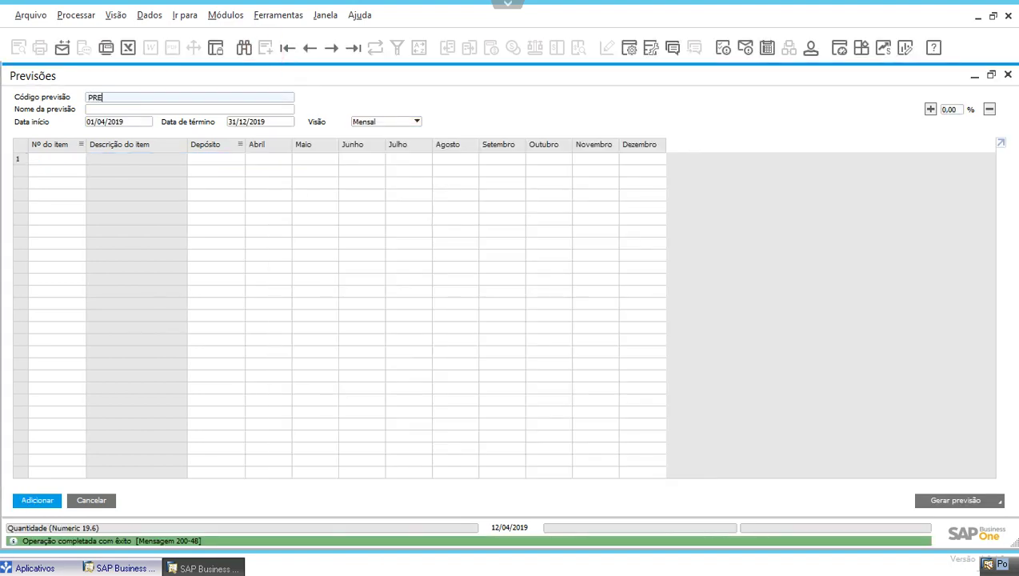
{"action": "type", "text": "VISÃO"}
{"action": "key", "text": "Tab"}
{"action": "type", "text": "PREV"}
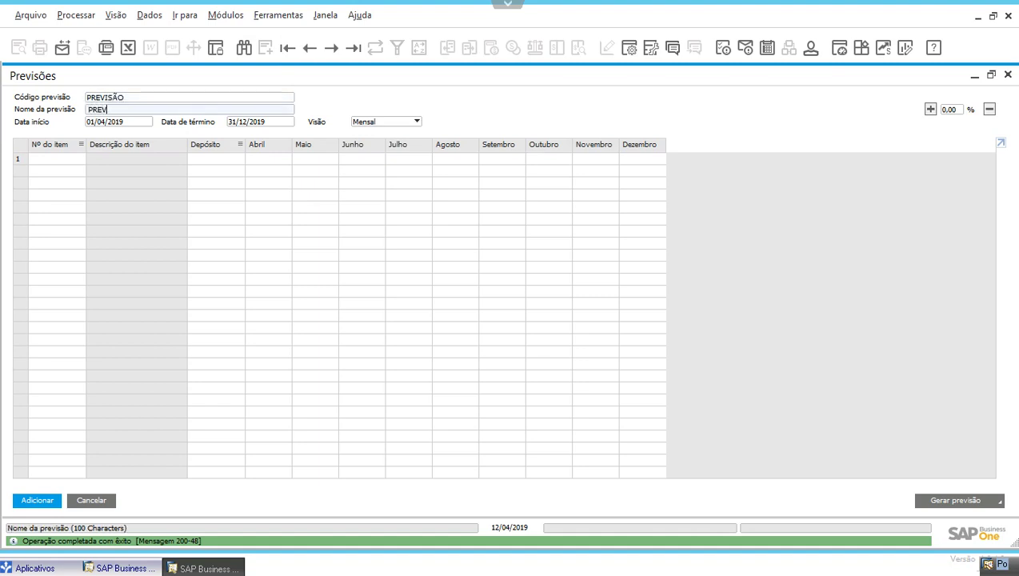
{"action": "type", "text": "ISÃO"}
{"action": "key", "text": "Tab"}
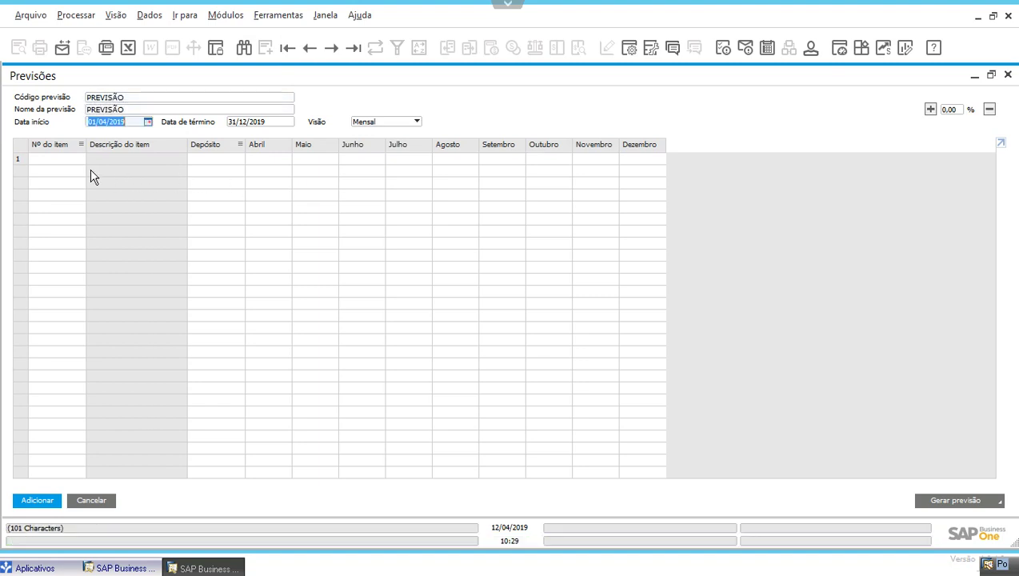
Step: Look up items starting with A and put printer A00010 on the forecast's first line
{"action": "left_click", "coordinate": [65, 157]}
{"action": "type", "text": "A*"}
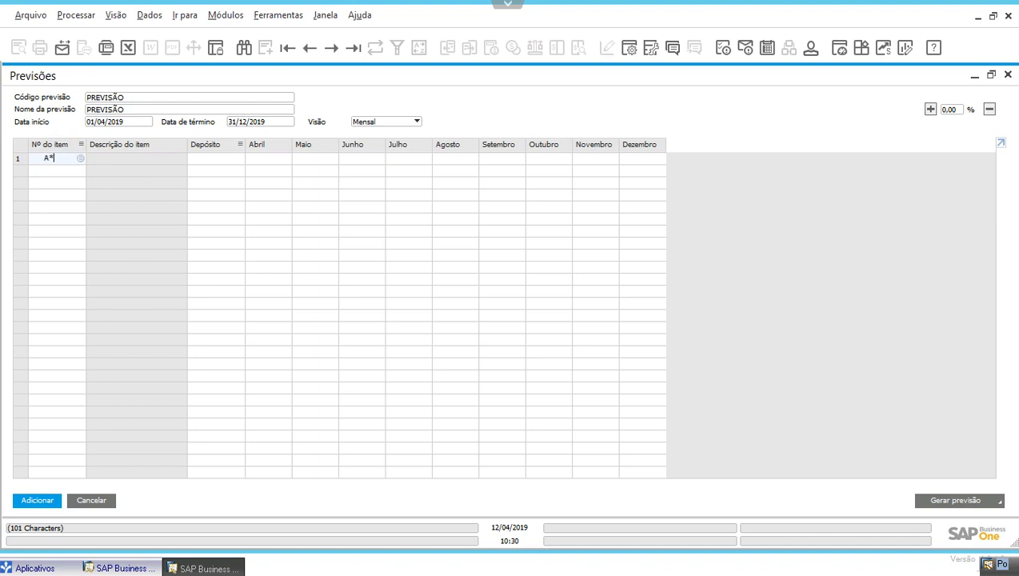
{"action": "key", "text": "Tab"}
{"action": "key", "text": "Tab"}
{"action": "key", "text": "Tab"}
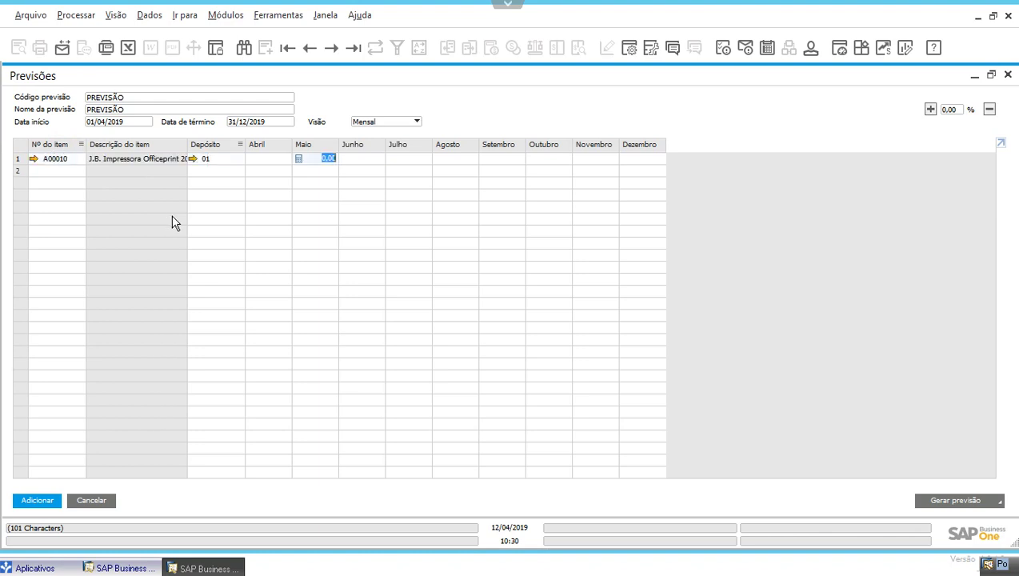
Step: Enter 500 for Maio, Junho and Julho on item A00010's line and add the forecast
{"action": "type", "text": "500"}
{"action": "key", "text": "Tab"}
{"action": "type", "text": "500"}
{"action": "key", "text": "Tab"}
{"action": "type", "text": "5"}
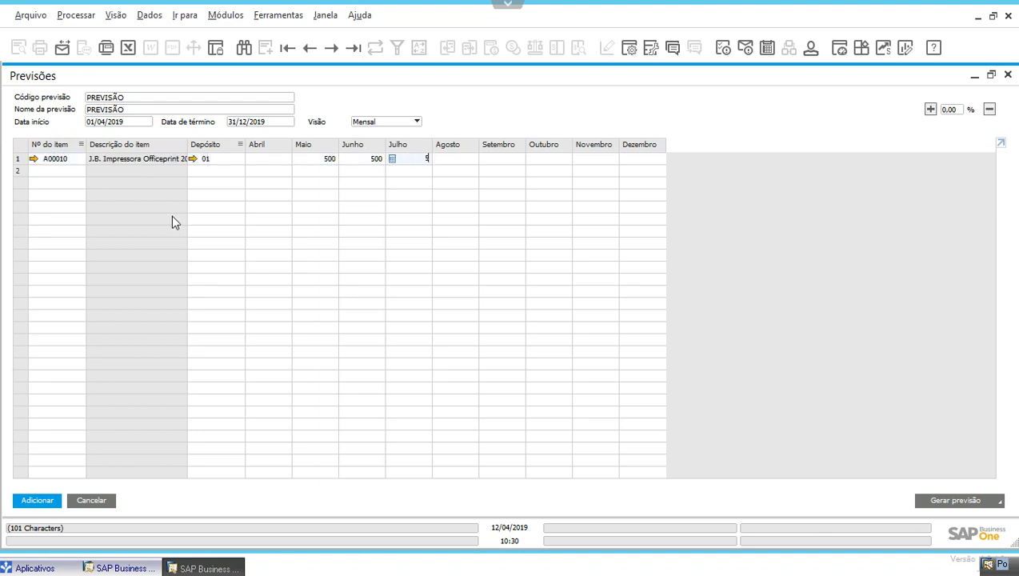
{"action": "type", "text": "00"}
{"action": "key", "text": "Tab"}
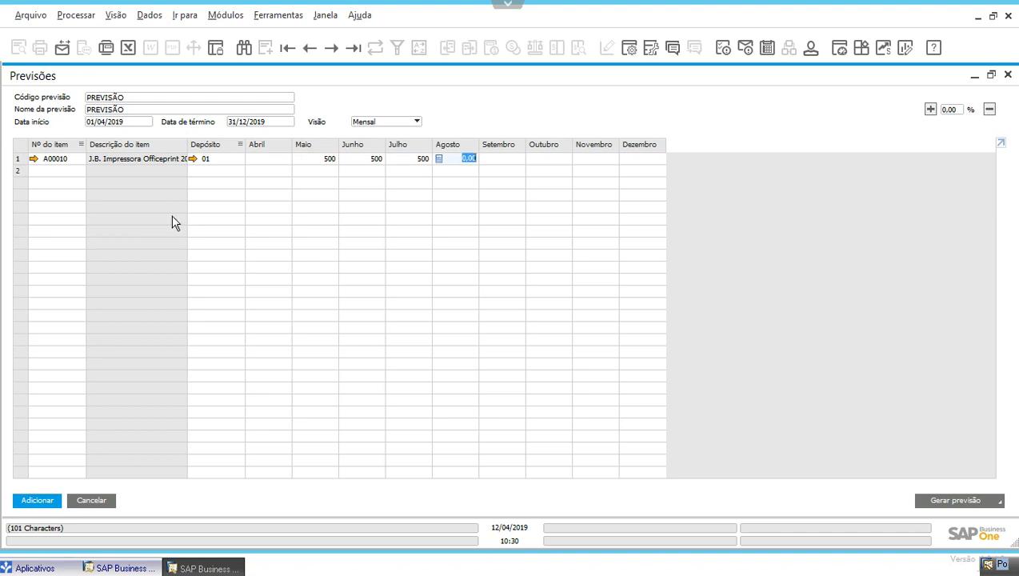
{"action": "key", "text": "Return"}
Step: Find the saved forecast PREVISÃO and open a maximized intelligent forecast generation window for it
{"action": "left_click", "coordinate": [244, 47]}
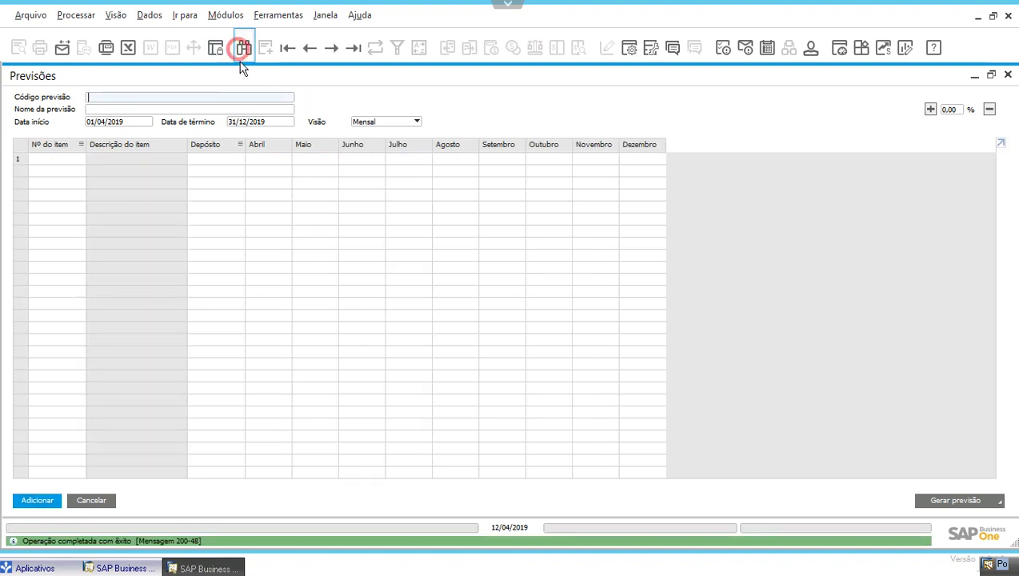
{"action": "type", "text": "PREVISÃO"}
{"action": "key", "text": "Return"}
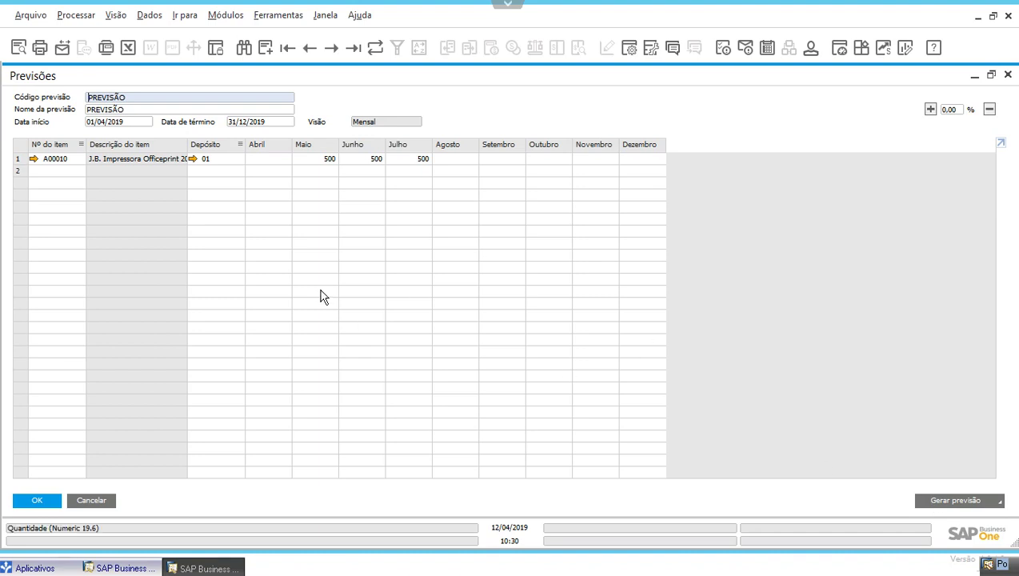
{"action": "left_click", "coordinate": [999, 504]}
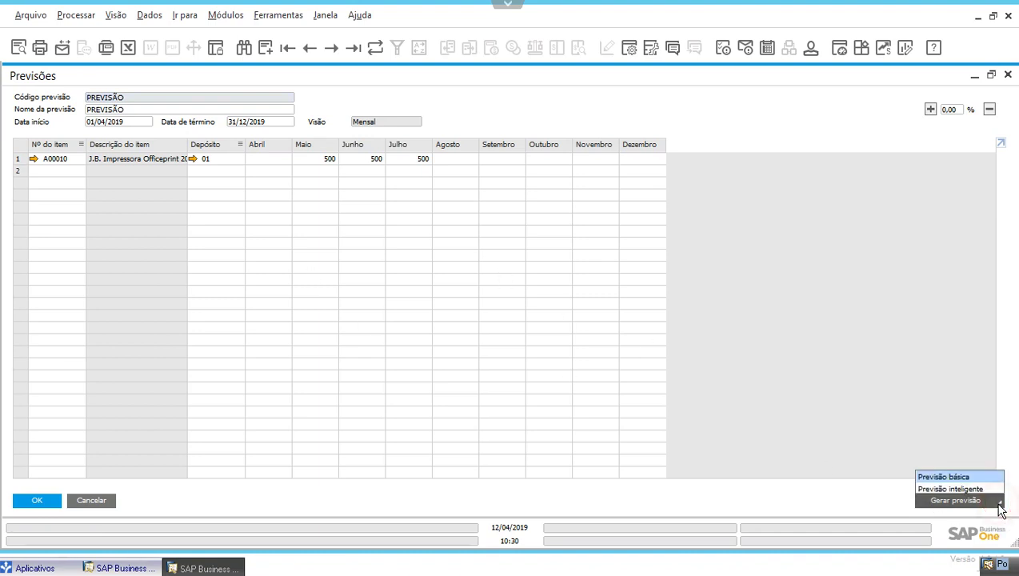
{"action": "left_click", "coordinate": [985, 487]}
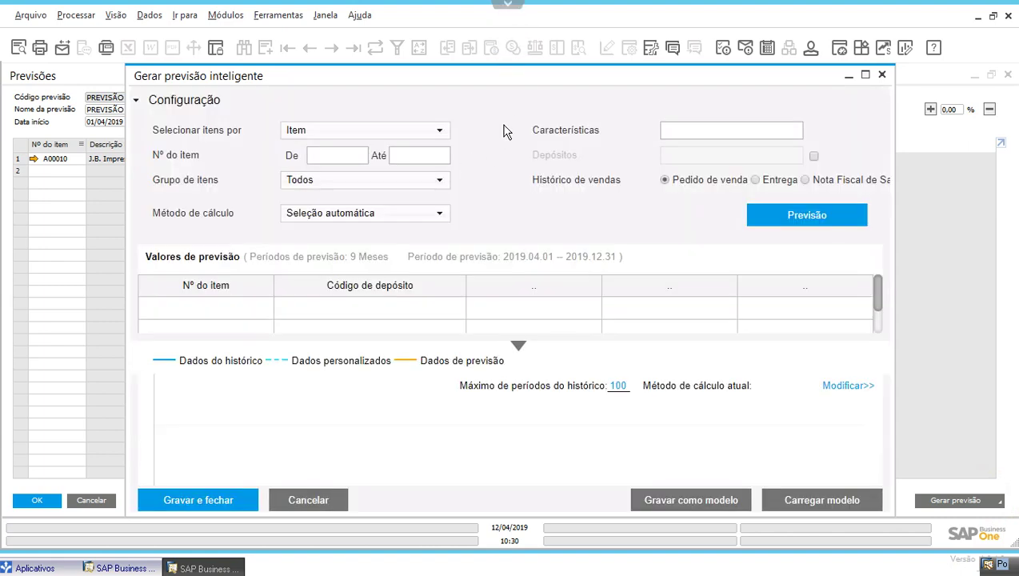
{"action": "left_click", "coordinate": [865, 75]}
Step: Set the intelligent forecast's item range from A00001 to A00005
{"action": "left_click", "coordinate": [201, 156]}
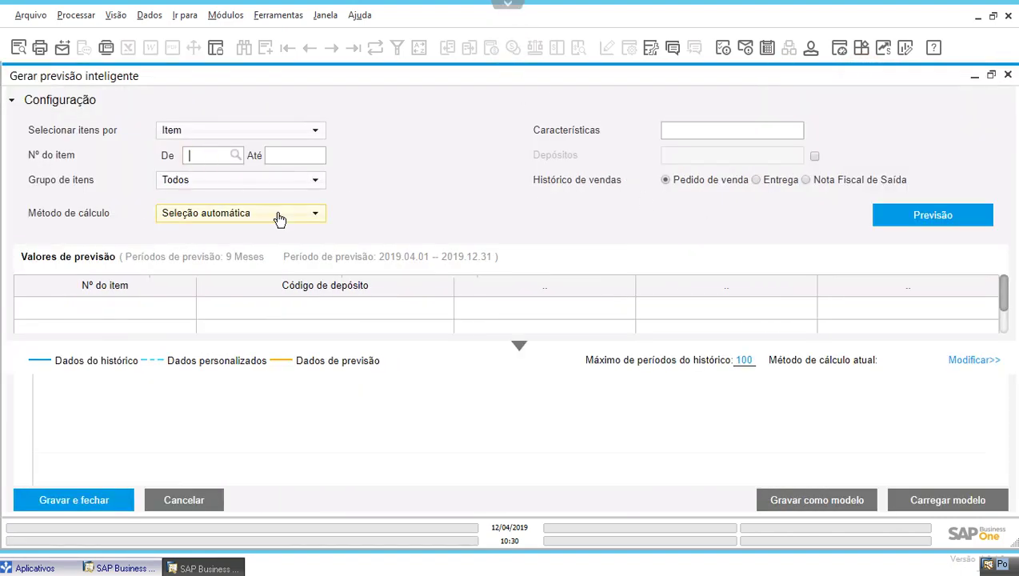
{"action": "left_click", "coordinate": [236, 155]}
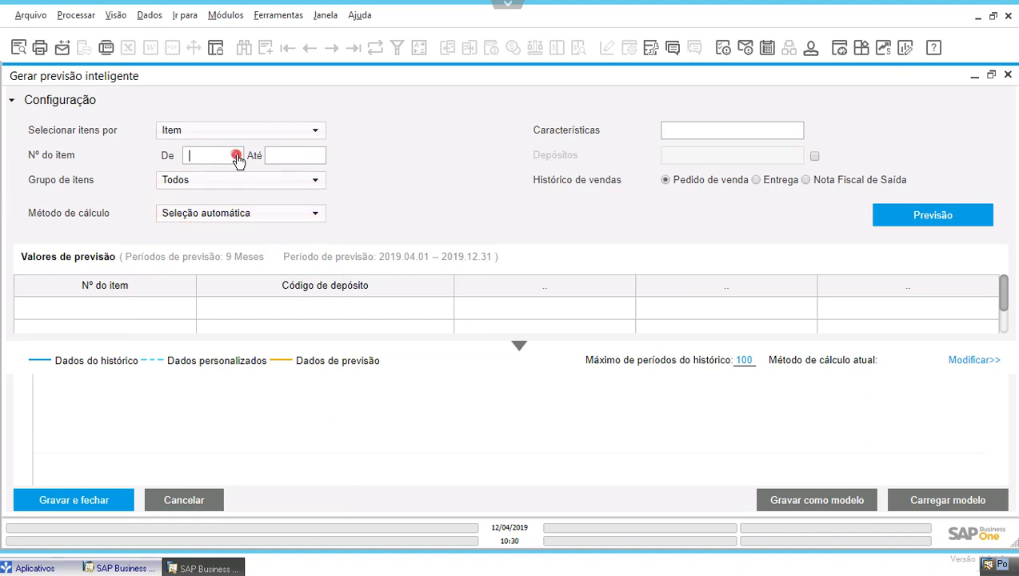
{"action": "left_click", "coordinate": [718, 169]}
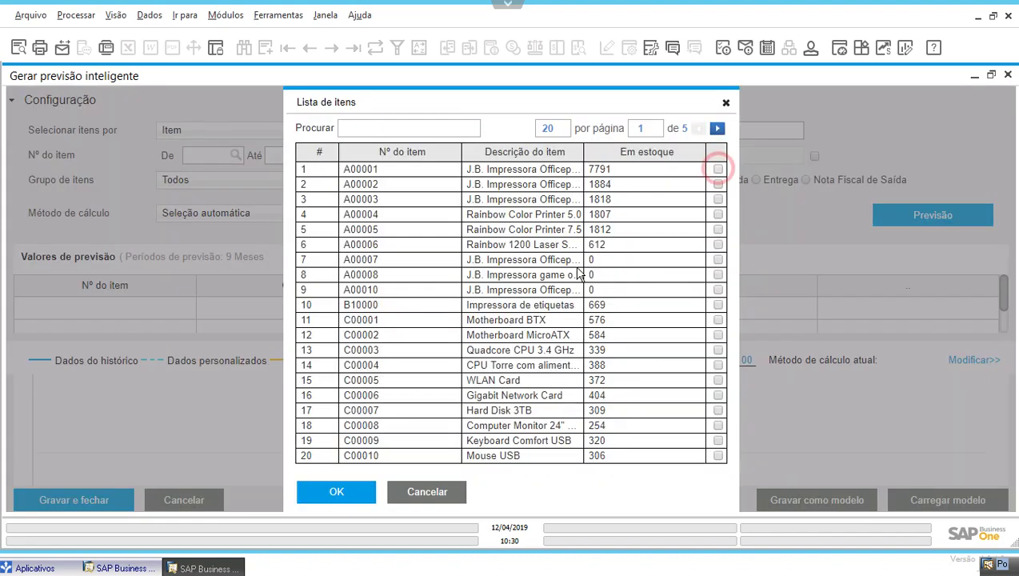
{"action": "left_click", "coordinate": [357, 480]}
{"action": "left_click", "coordinate": [303, 154]}
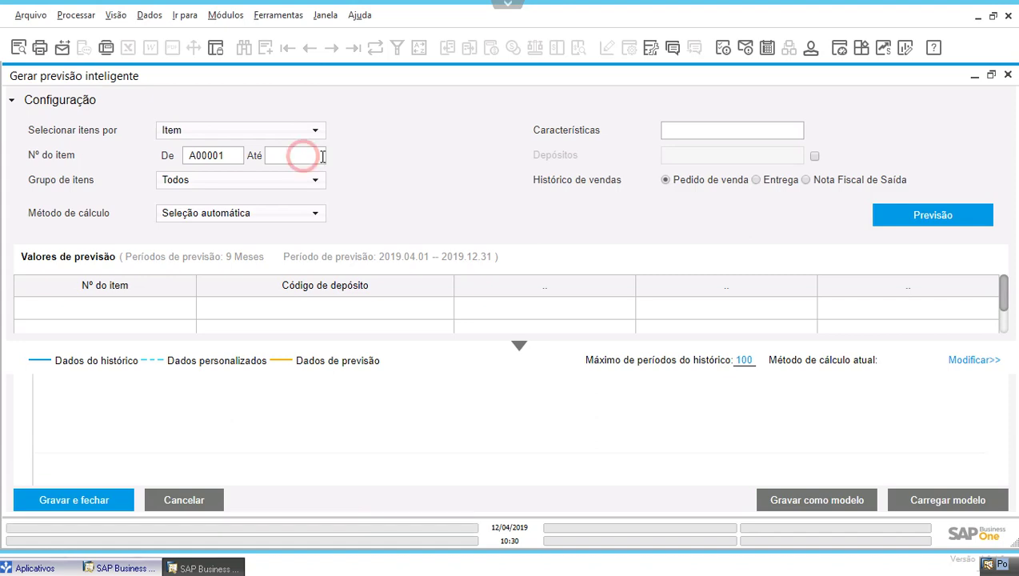
{"action": "left_click", "coordinate": [319, 154]}
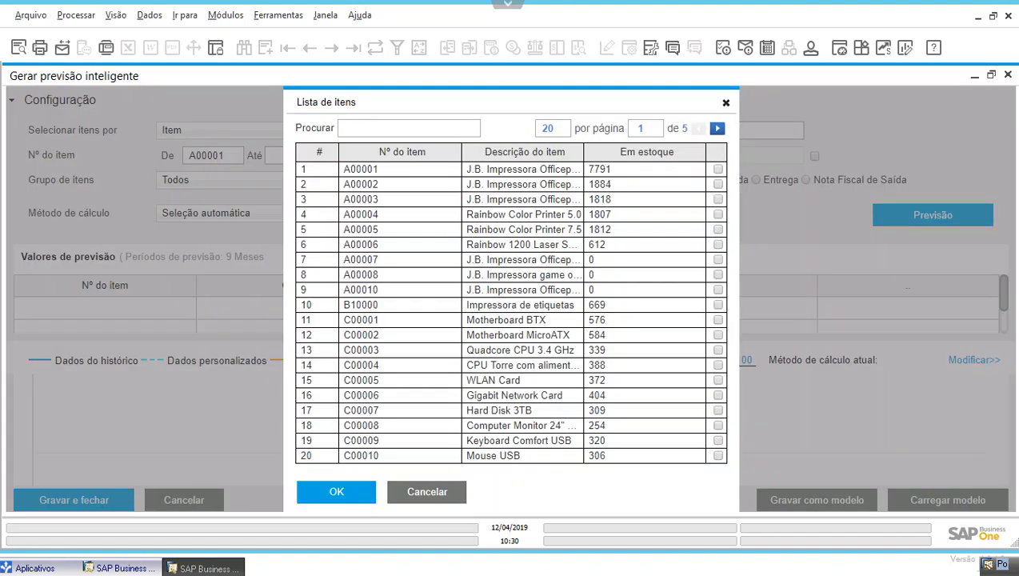
{"action": "left_click", "coordinate": [718, 229]}
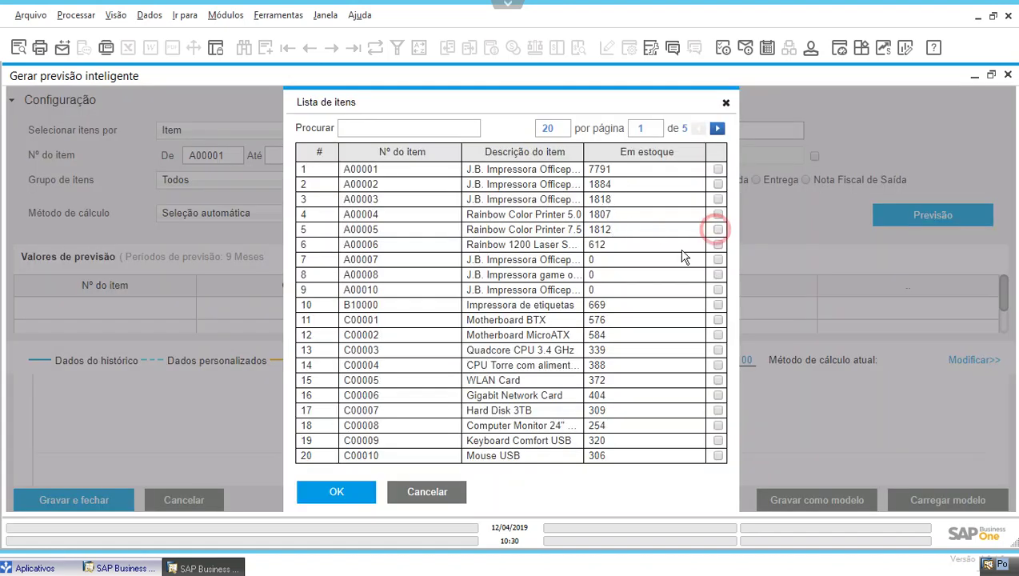
{"action": "left_click", "coordinate": [336, 490]}
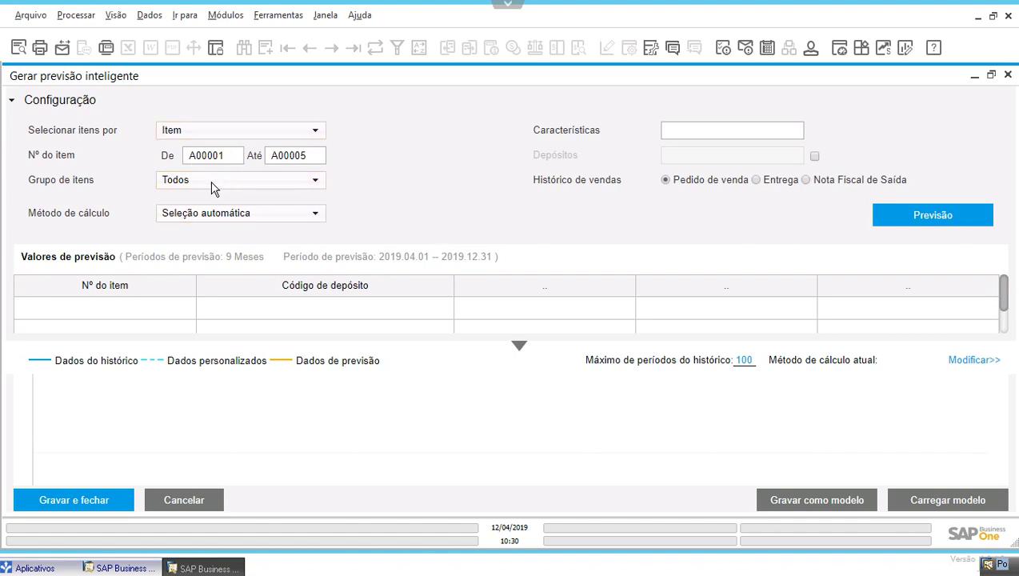
Step: Check the calculation methods, keep Seleção automática with sales orders as history, and calculate the forecast values
{"action": "left_click", "coordinate": [204, 223]}
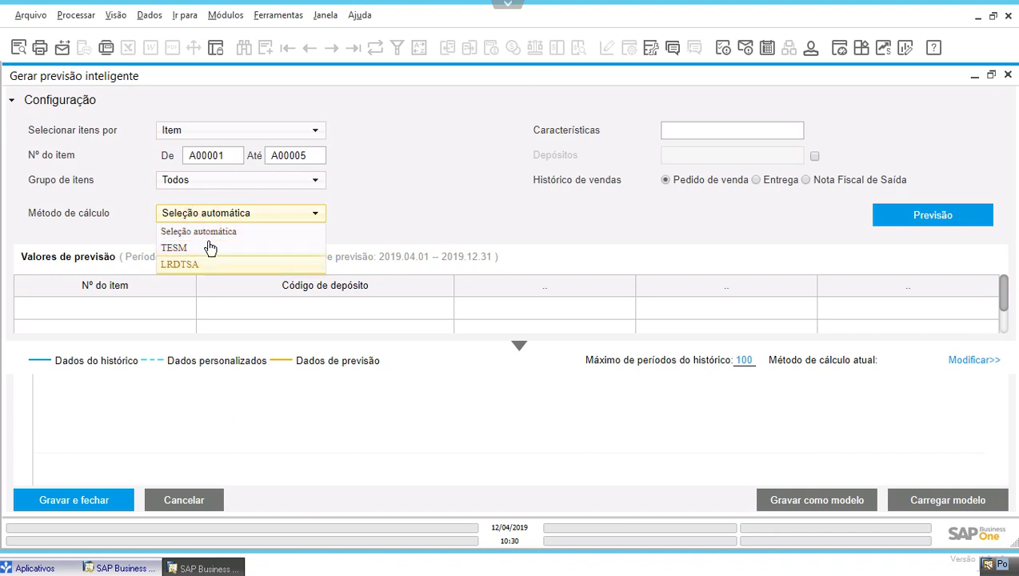
{"action": "left_click", "coordinate": [365, 204]}
{"action": "left_click", "coordinate": [673, 131]}
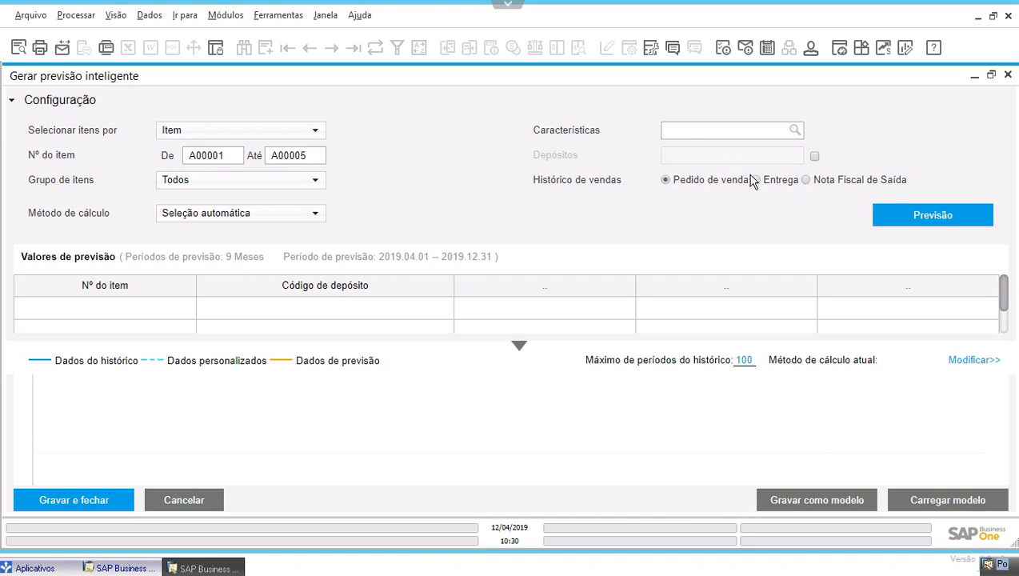
{"action": "left_click", "coordinate": [11, 104]}
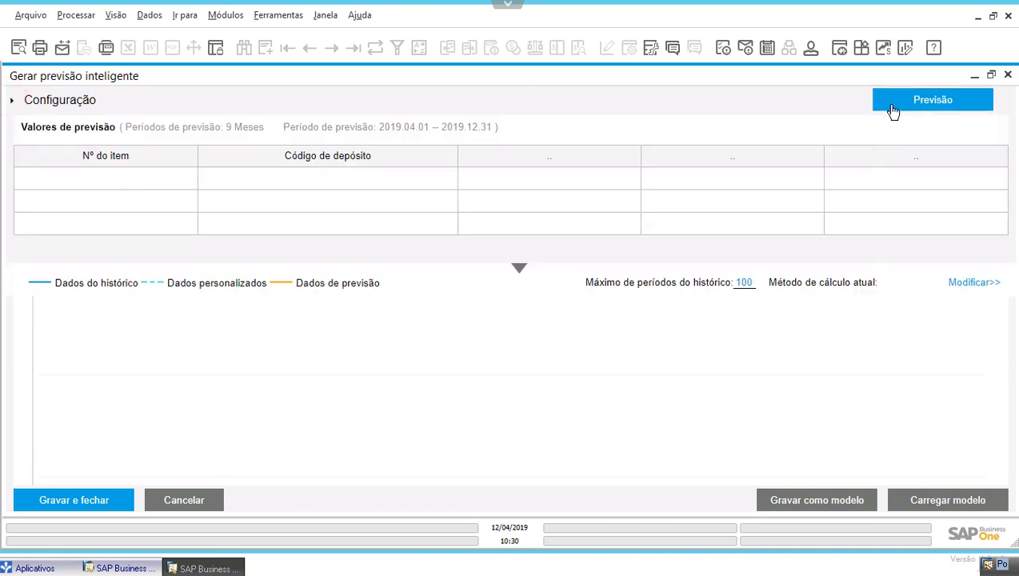
{"action": "left_click", "coordinate": [893, 111]}
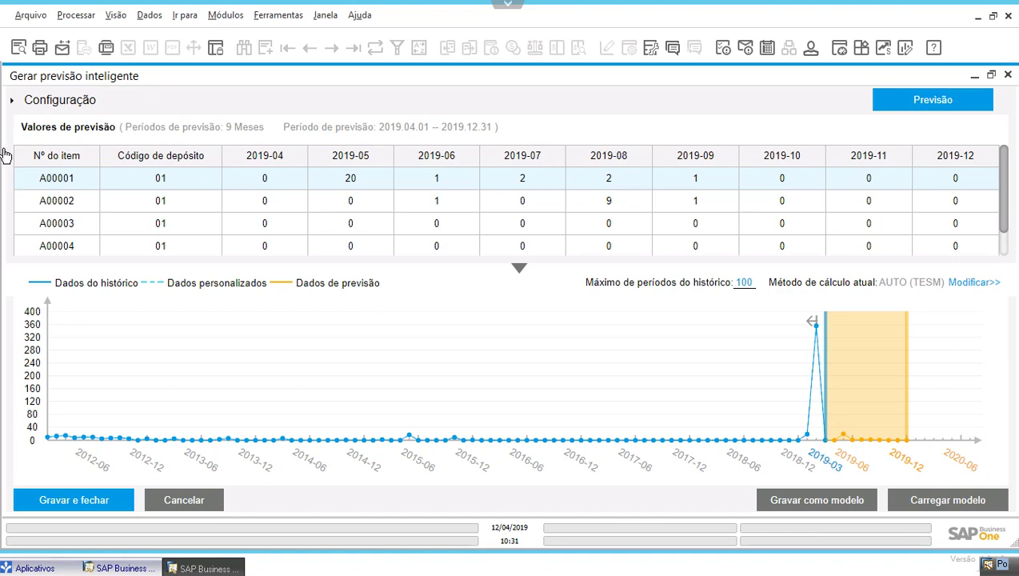
Step: Inspect item A00001's history points on the chart, and save the generated values into the PREVISÃO forecast
{"action": "left_click", "coordinate": [12, 103]}
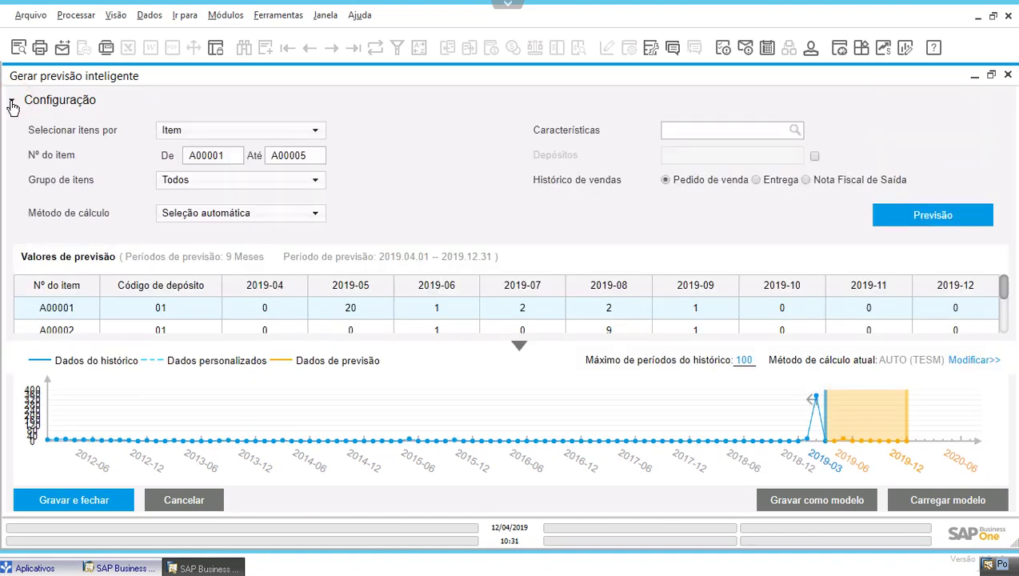
{"action": "left_click", "coordinate": [11, 103]}
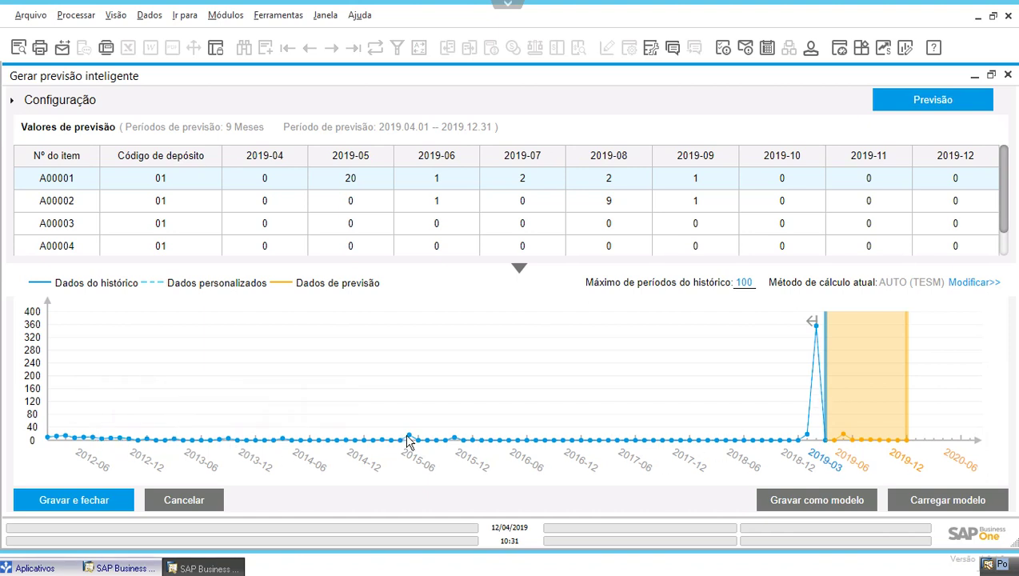
{"action": "mouse_move", "coordinate": [411, 439]}
{"action": "mouse_move", "coordinate": [822, 441]}
{"action": "mouse_move", "coordinate": [816, 330]}
{"action": "left_click", "coordinate": [740, 282]}
{"action": "left_click", "coordinate": [91, 500]}
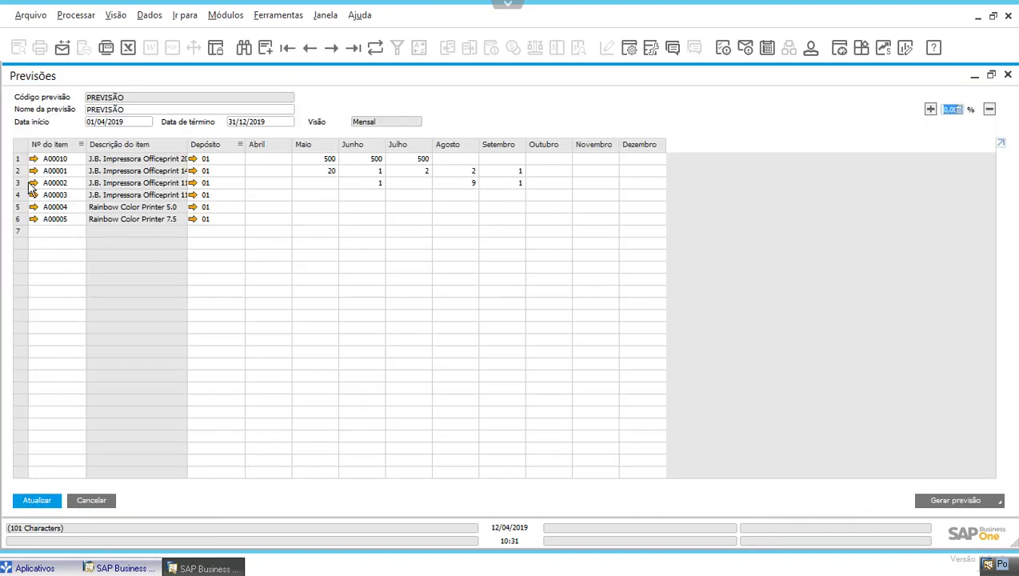
Step: Review the generated rows for items A00001 to A00005, then update the PREVISÃO forecast and close it
{"action": "left_click", "coordinate": [18, 171]}
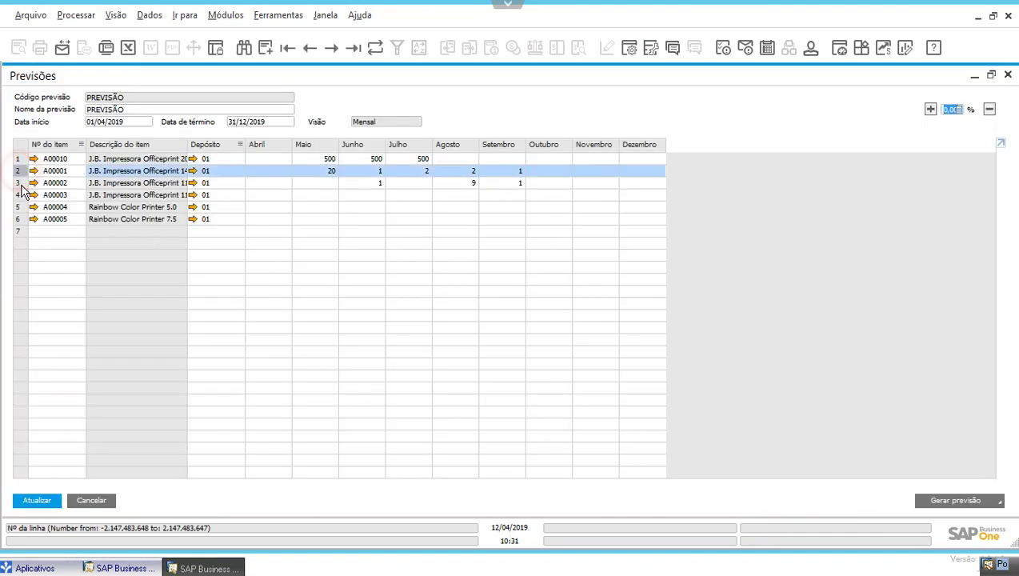
{"action": "left_click", "coordinate": [19, 184]}
{"action": "left_click", "coordinate": [18, 206]}
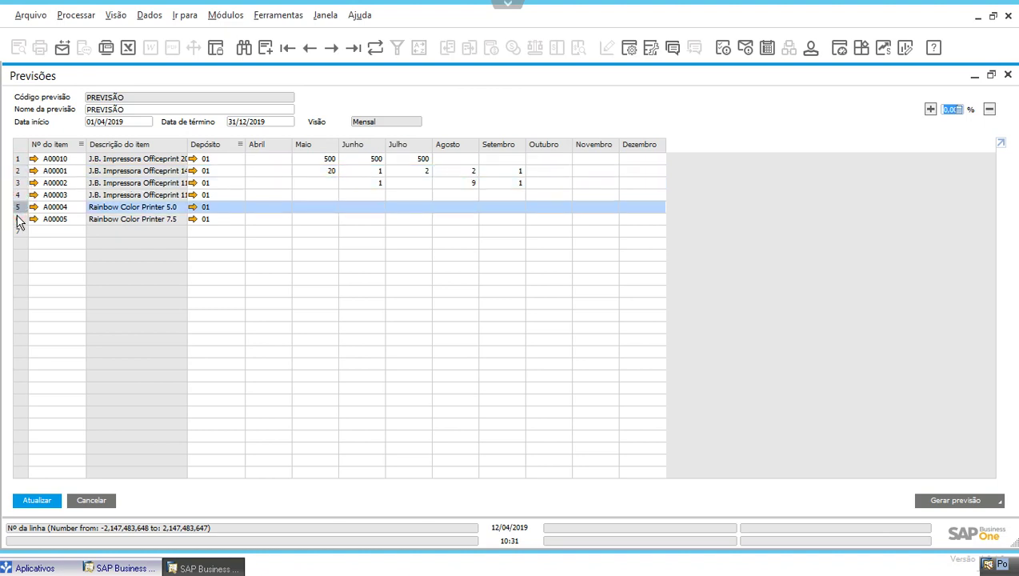
{"action": "left_click", "coordinate": [18, 218]}
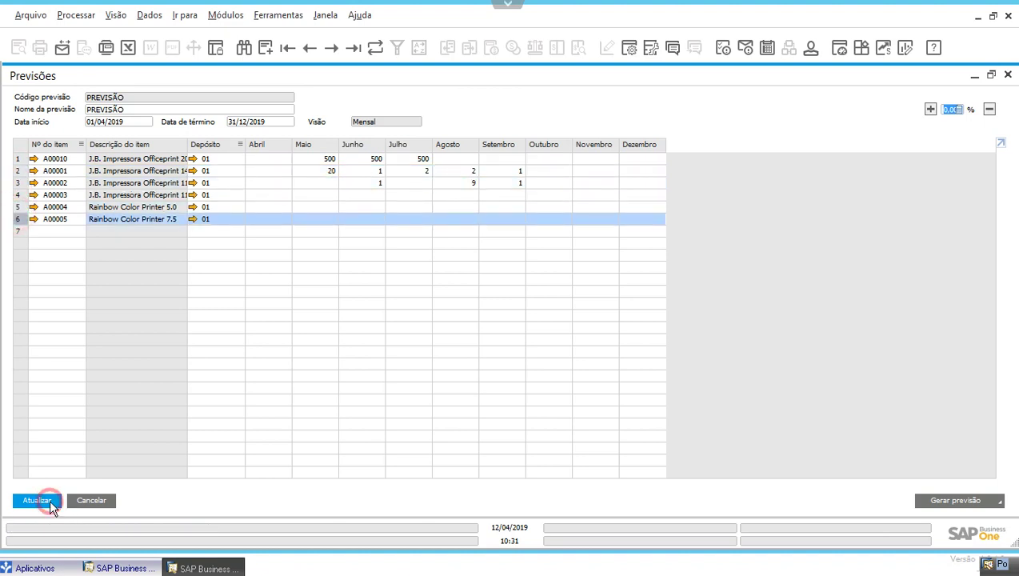
{"action": "left_click", "coordinate": [50, 502]}
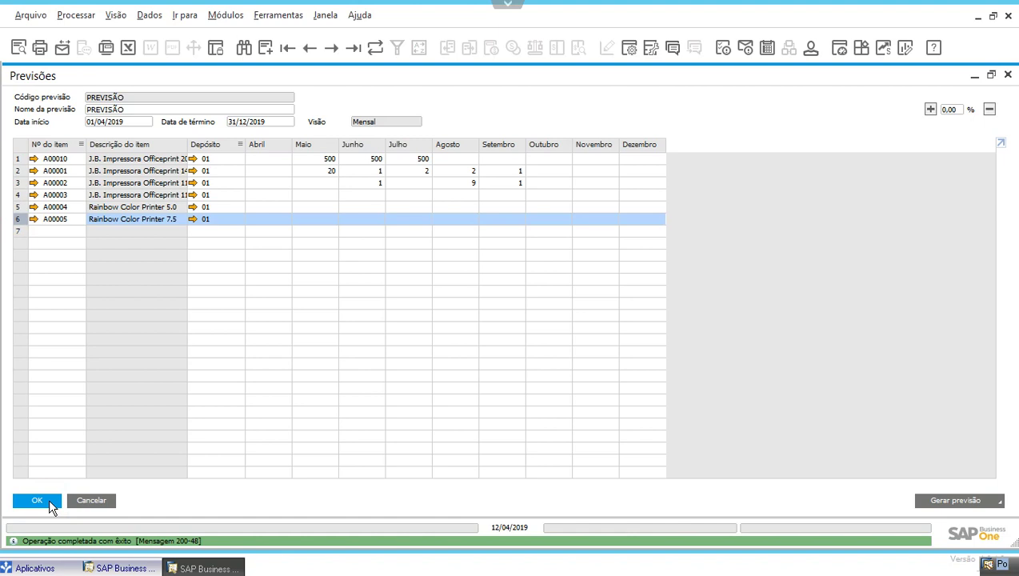
{"action": "left_click", "coordinate": [53, 504]}
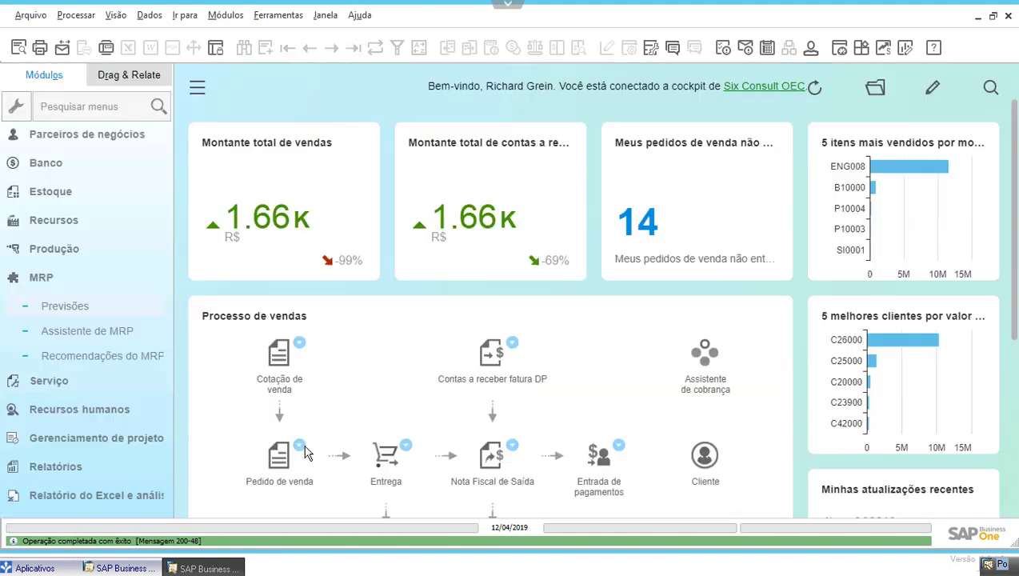
Step: Start the MRP wizard in a maximized window and proceed to scenario selection
{"action": "left_click", "coordinate": [113, 334]}
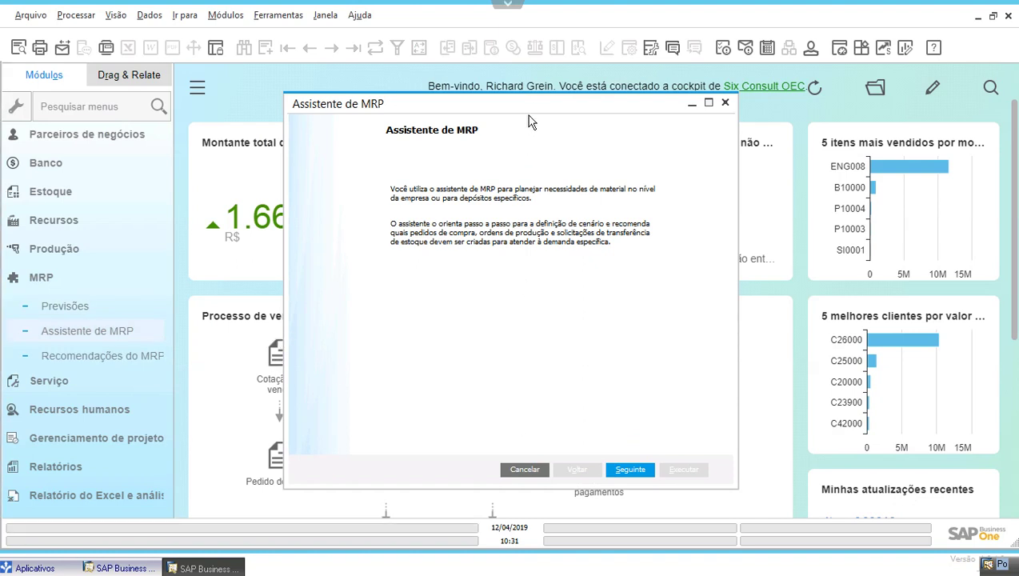
{"action": "double_click", "coordinate": [528, 100]}
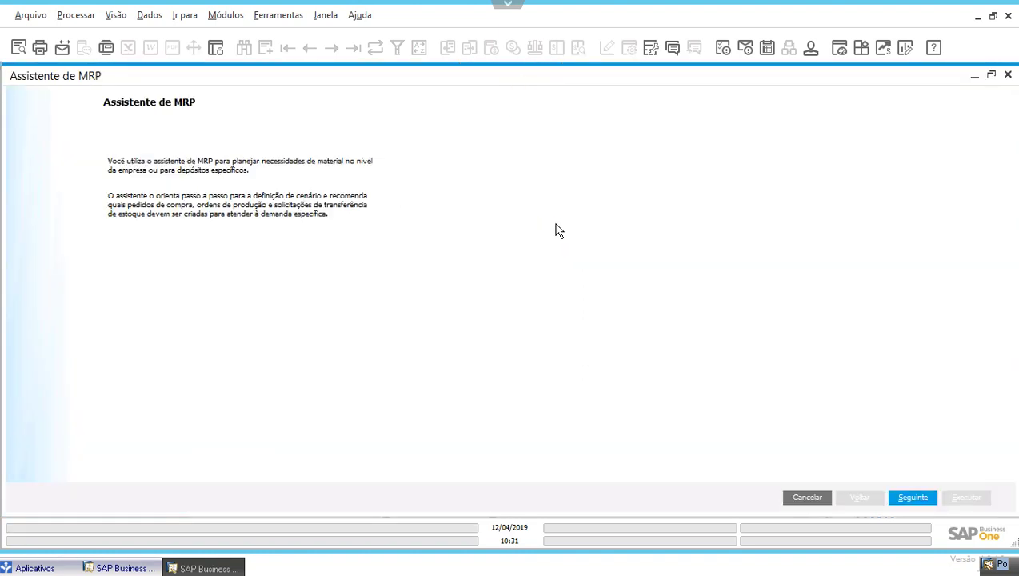
{"action": "left_click", "coordinate": [912, 497]}
Step: Create a new MRP scenario with CENARIO2019 as both name and description, and continue to the scenario details
{"action": "left_click", "coordinate": [64, 156]}
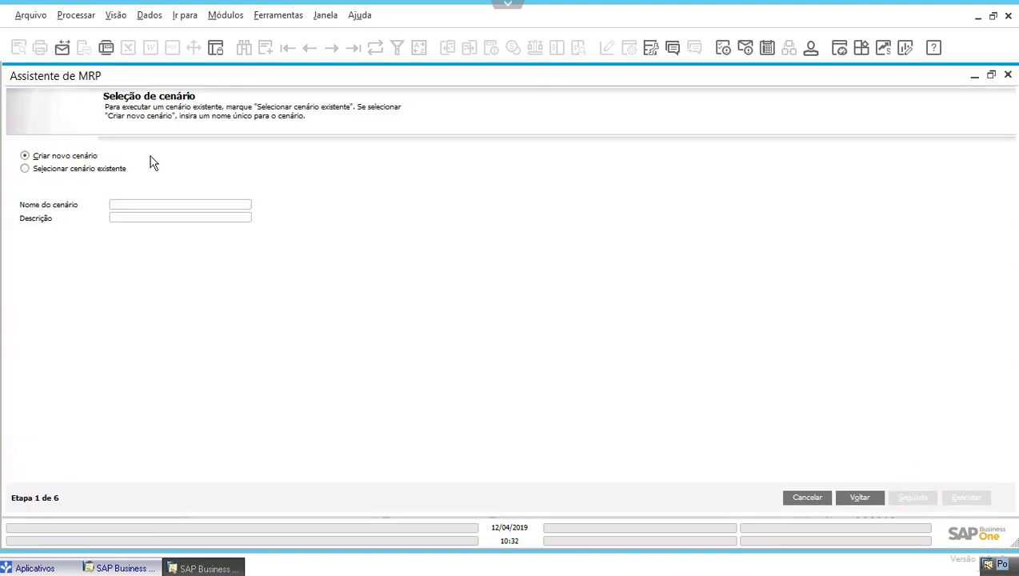
{"action": "left_click", "coordinate": [138, 205]}
{"action": "type", "text": "CENARIO2019"}
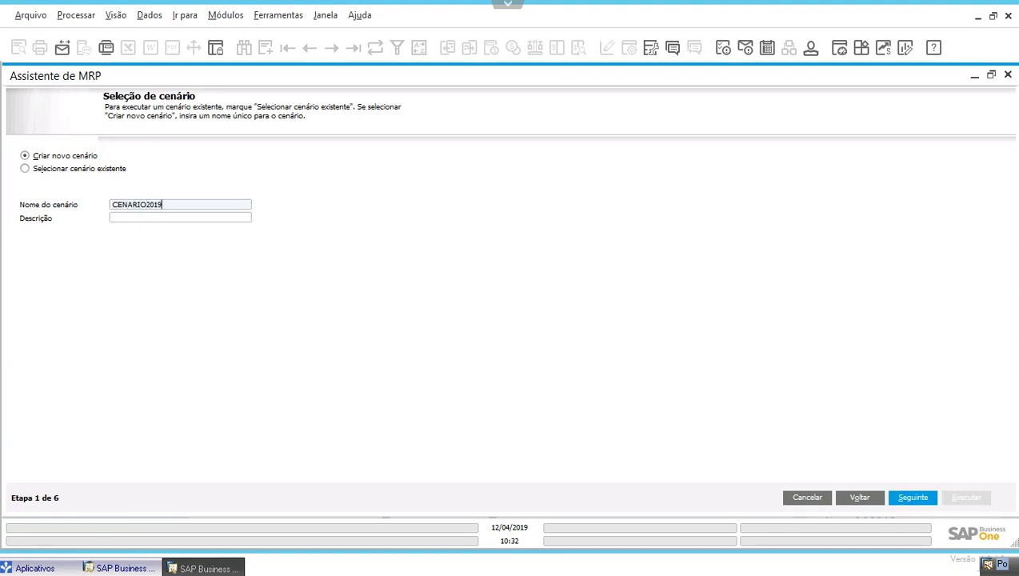
{"action": "key", "text": "shift+Home"}
{"action": "key", "text": "ctrl+c"}
{"action": "key", "text": "Tab"}
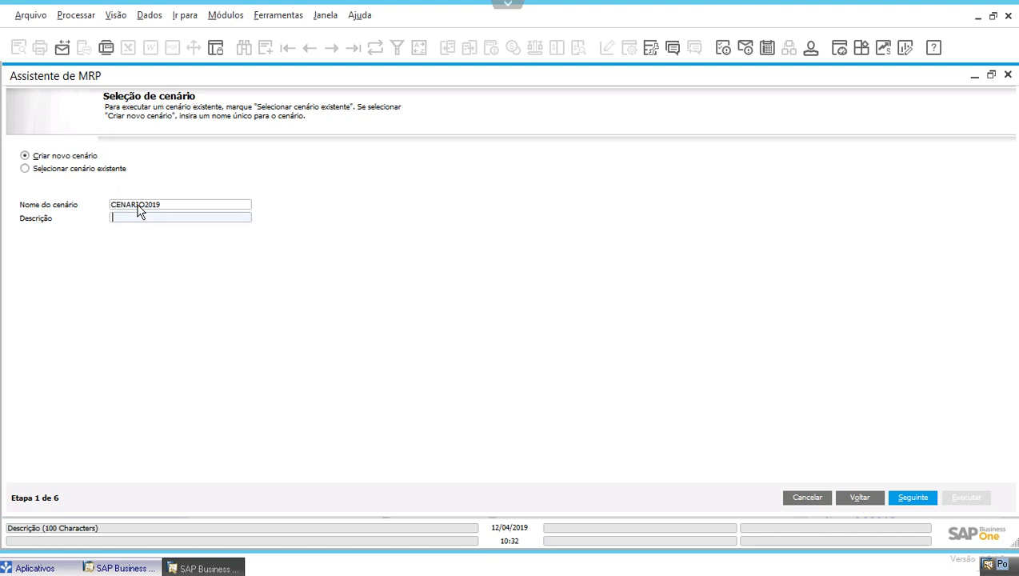
{"action": "key", "text": "ctrl+v"}
{"action": "left_click", "coordinate": [916, 499]}
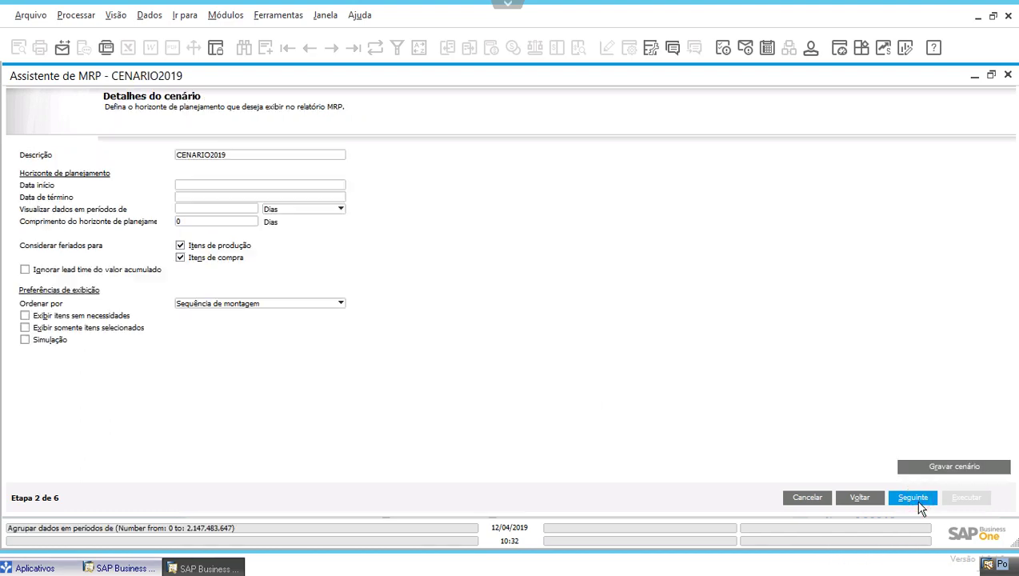
Step: Set the scenario's planning horizon from 01/04/2019 to 31/12/2019
{"action": "left_click", "coordinate": [179, 186]}
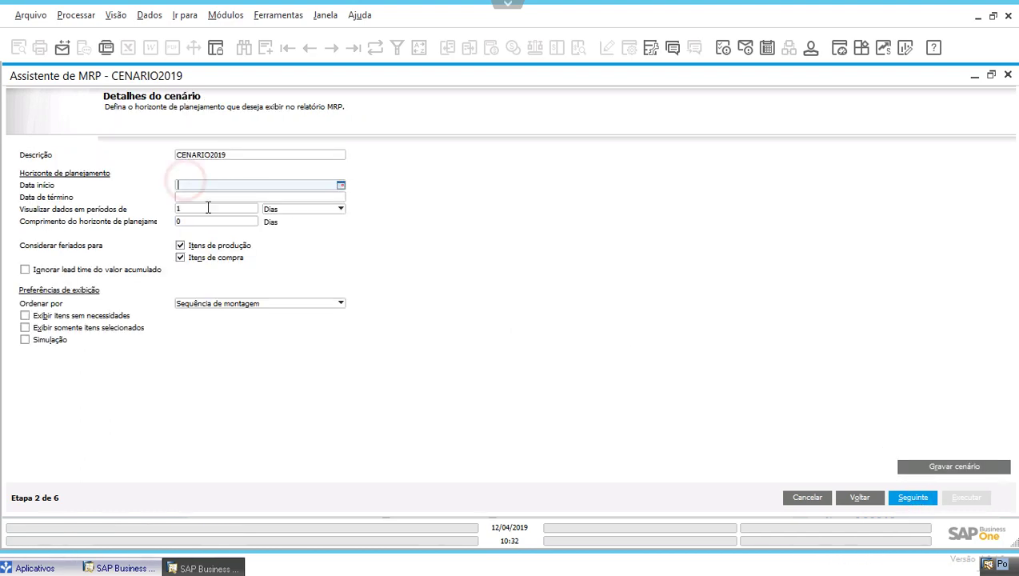
{"action": "type", "text": "12"}
{"action": "key", "text": "Tab"}
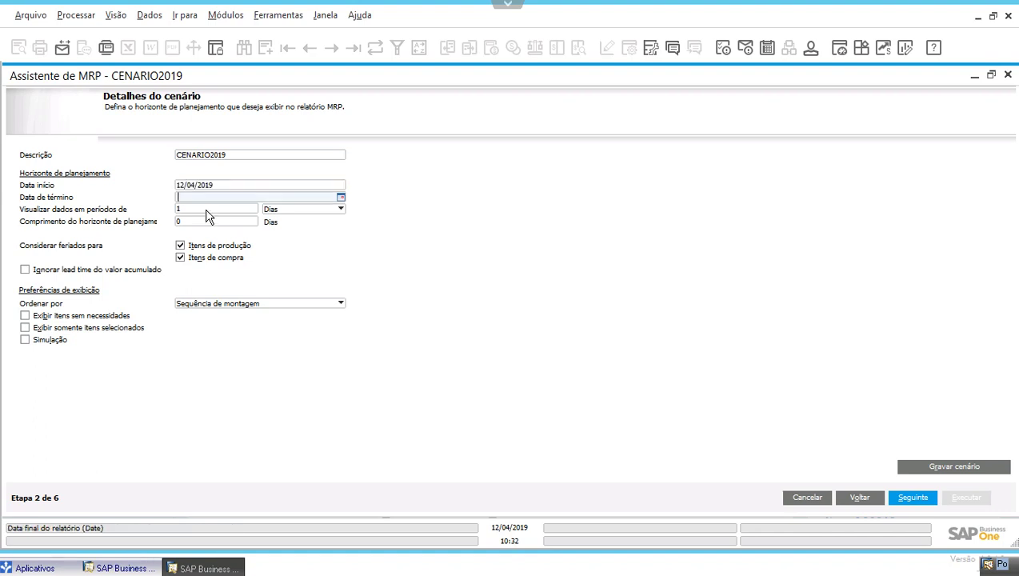
{"action": "left_click", "coordinate": [198, 186]}
{"action": "type", "text": "01"}
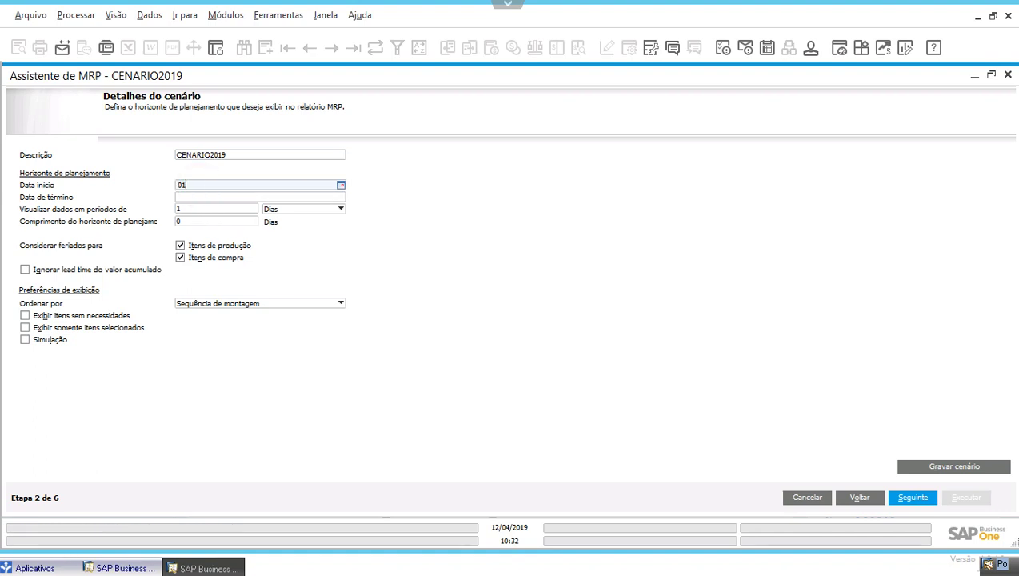
{"action": "key", "text": "Tab"}
{"action": "type", "text": "31"}
{"action": "key", "text": "Tab"}
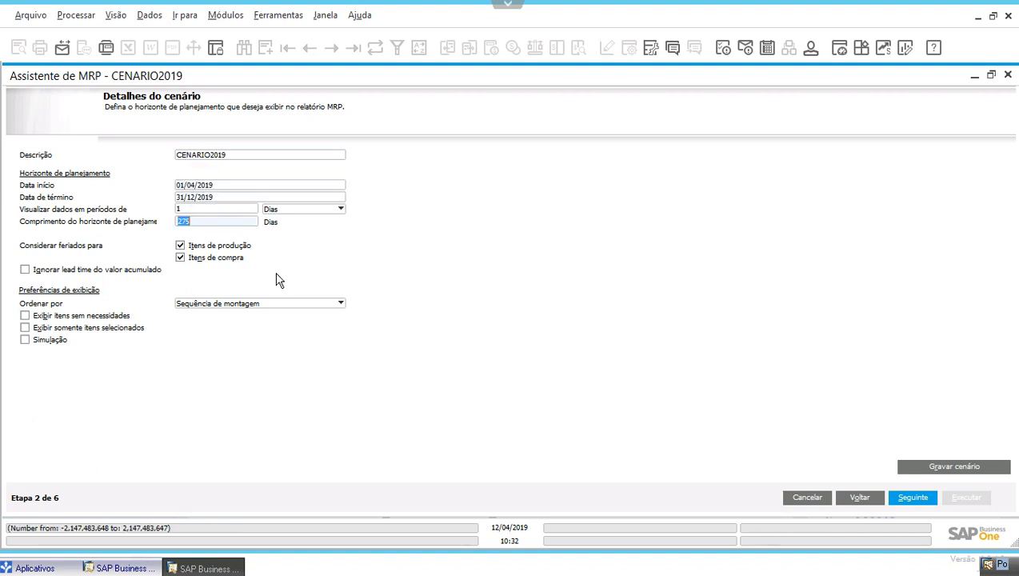
Step: Display the scenario's planning data in periods of 1 month (Meses)
{"action": "left_click", "coordinate": [196, 220]}
{"action": "type", "text": "275"}
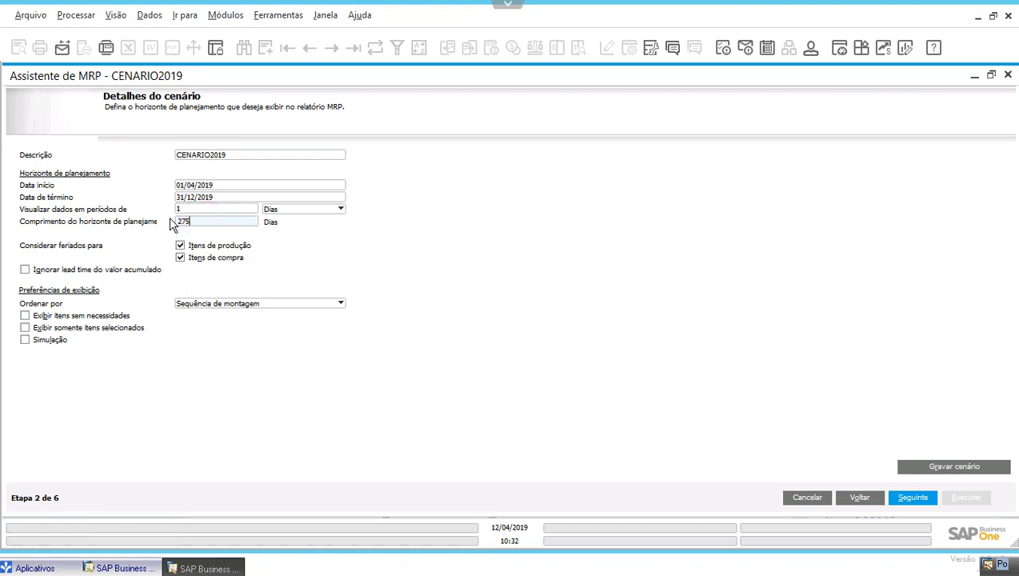
{"action": "left_click", "coordinate": [272, 210]}
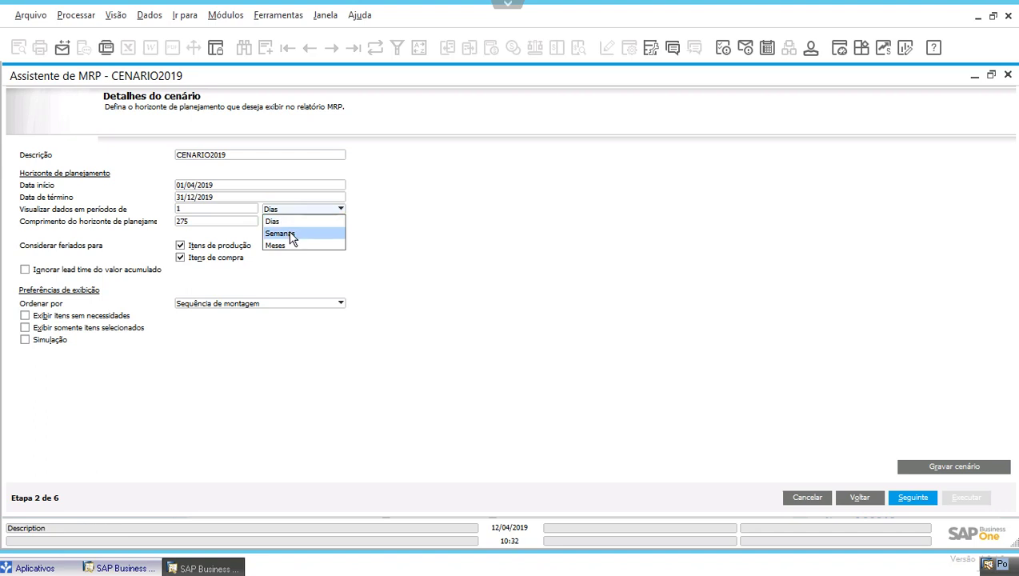
{"action": "left_click", "coordinate": [293, 245]}
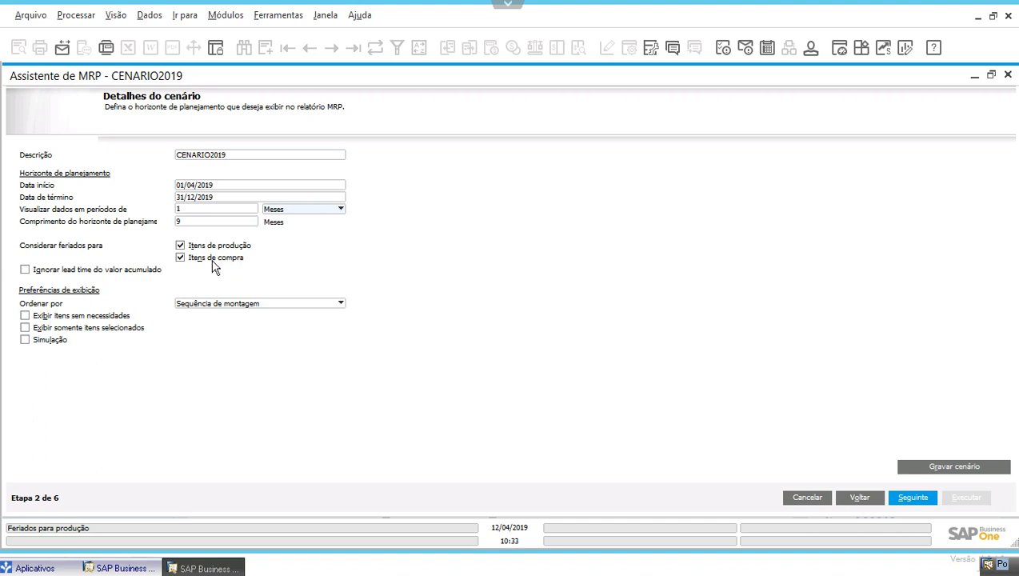
{"action": "left_click", "coordinate": [125, 274]}
{"action": "left_click", "coordinate": [125, 273]}
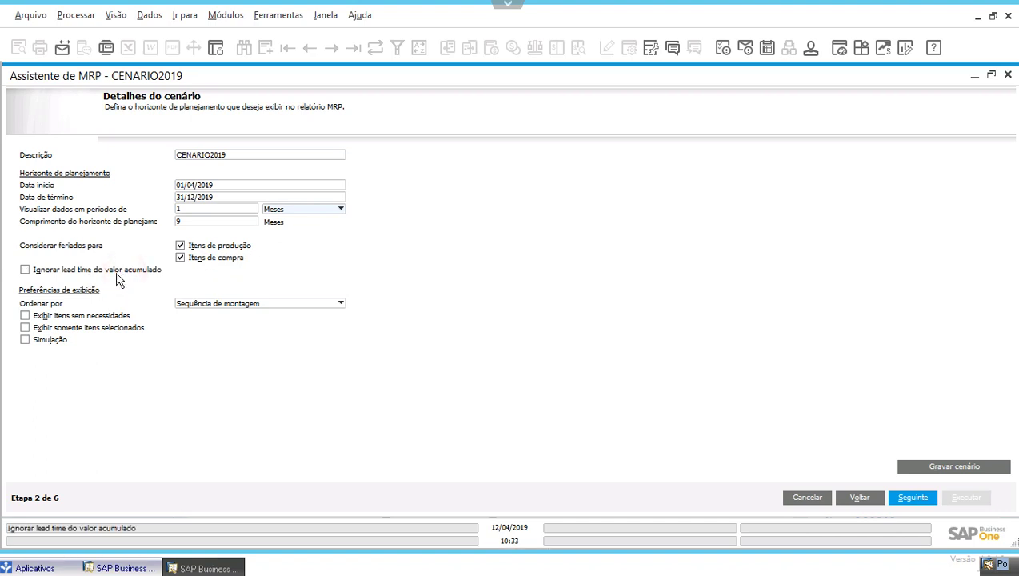
{"action": "left_click", "coordinate": [34, 274]}
{"action": "left_click", "coordinate": [34, 273]}
{"action": "left_click", "coordinate": [63, 270]}
{"action": "left_click", "coordinate": [62, 270]}
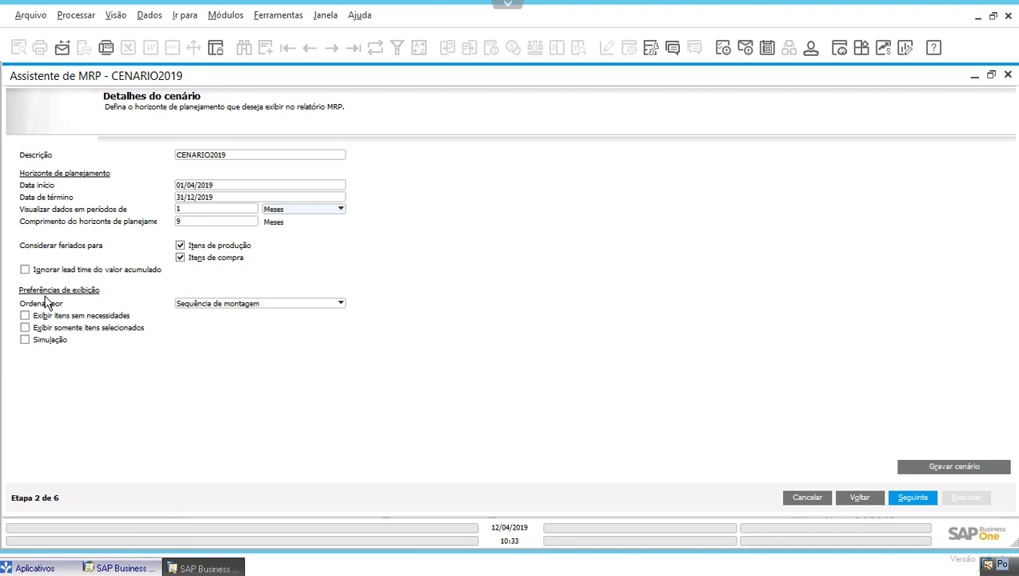
Step: Check the sort order options, keep Sequência de montagem, and continue to the item selection
{"action": "left_click", "coordinate": [198, 303]}
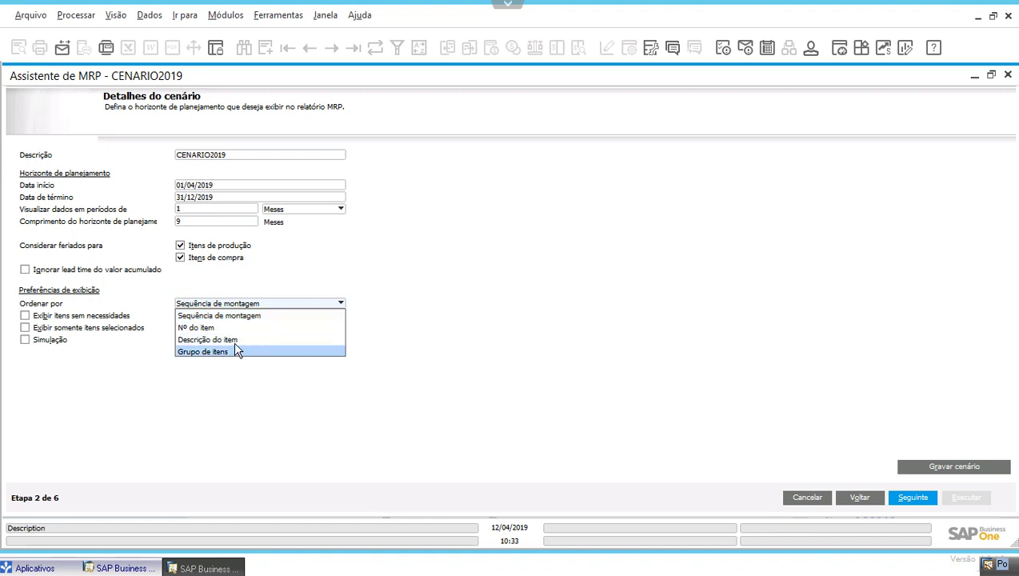
{"action": "left_click", "coordinate": [235, 320]}
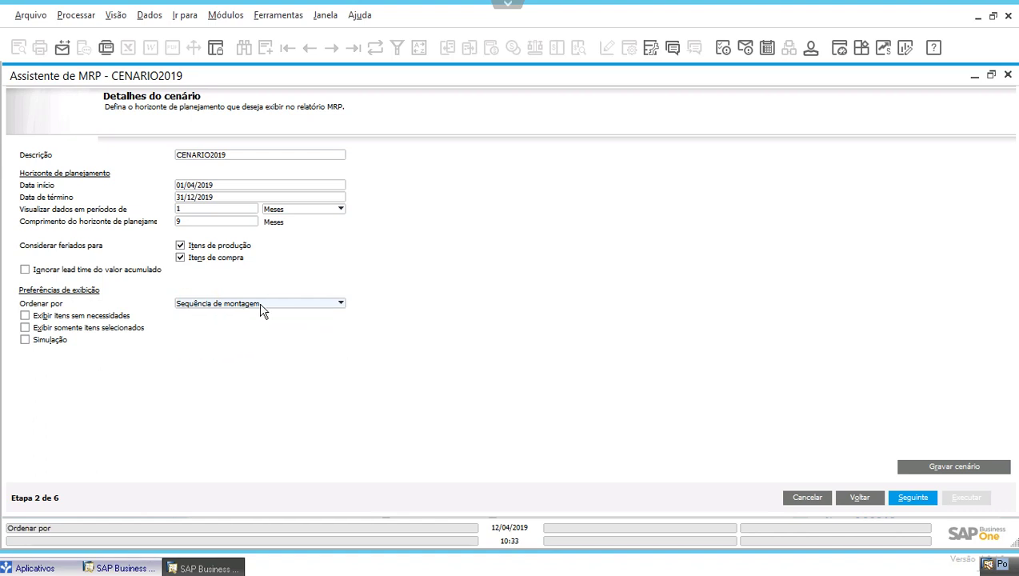
{"action": "left_click", "coordinate": [260, 304]}
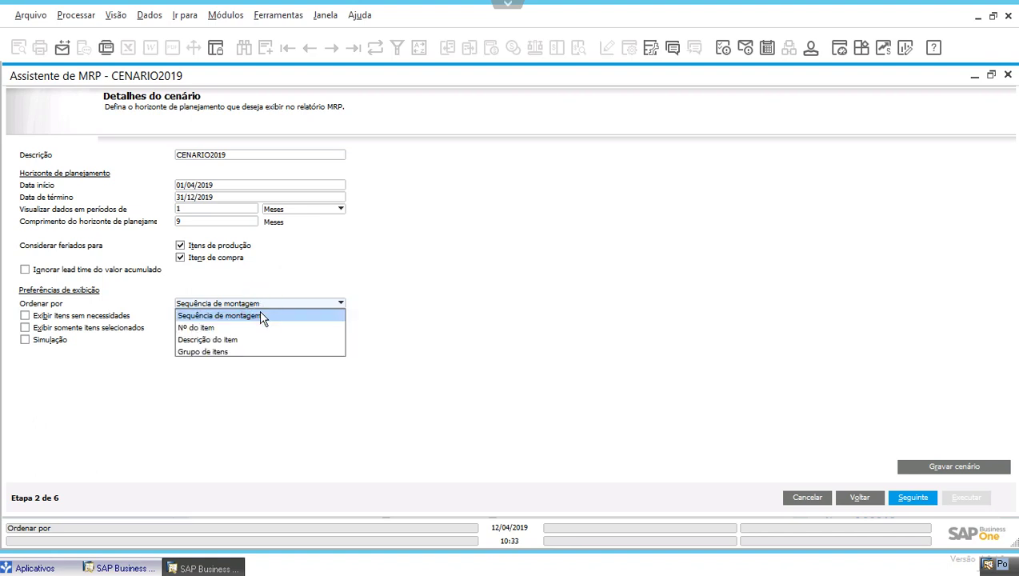
{"action": "left_click", "coordinate": [251, 306]}
{"action": "left_click", "coordinate": [250, 312]}
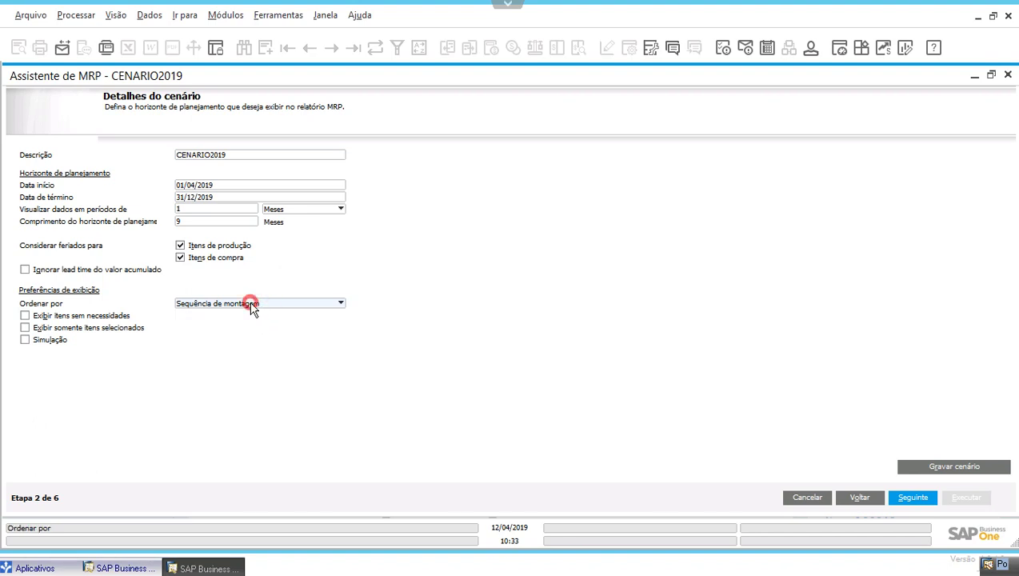
{"action": "left_click", "coordinate": [253, 316]}
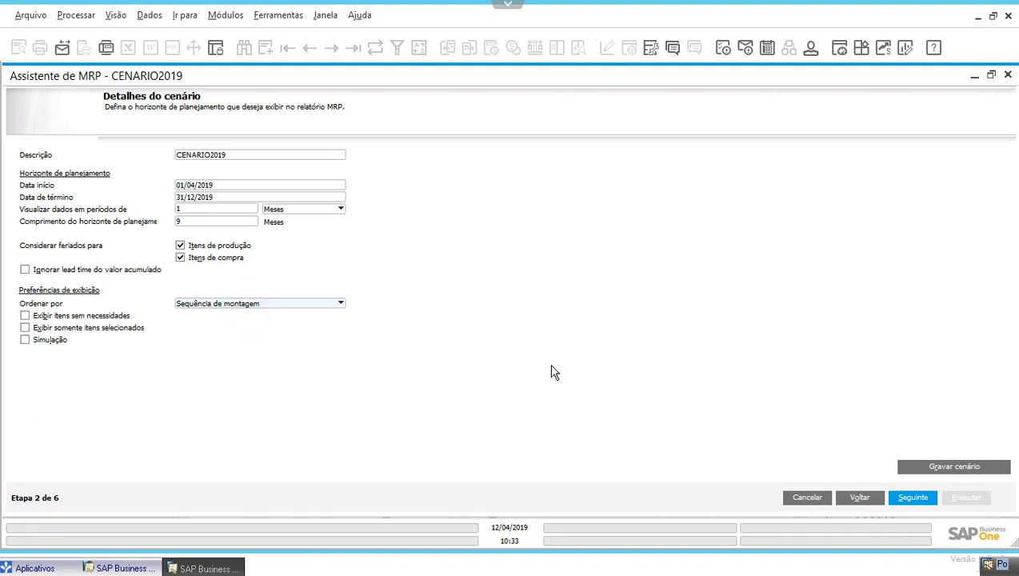
{"action": "left_click", "coordinate": [908, 494]}
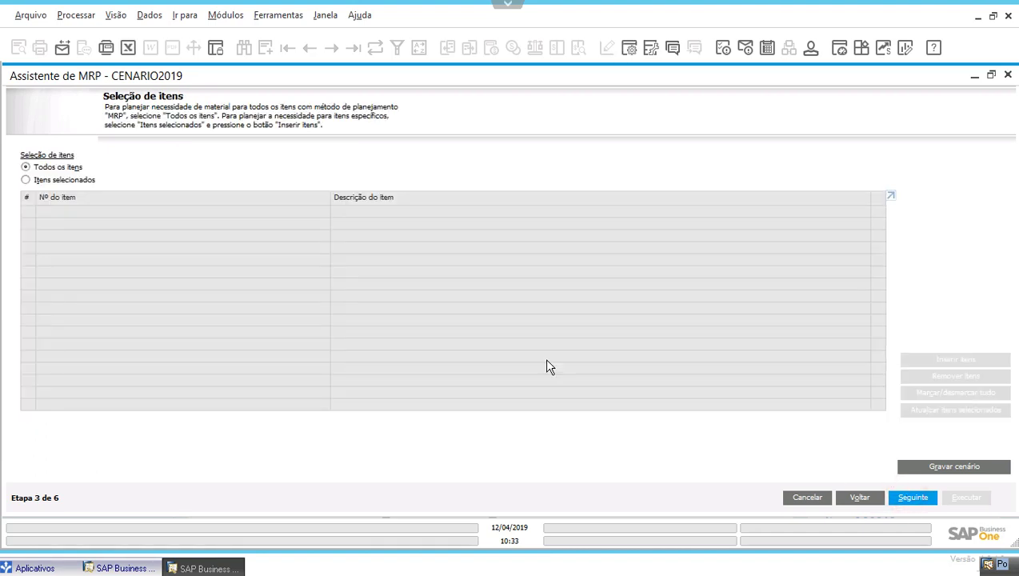
Step: Limit the scenario to selected items, insert only item A00010, and continue to the stock data source
{"action": "left_click", "coordinate": [76, 180]}
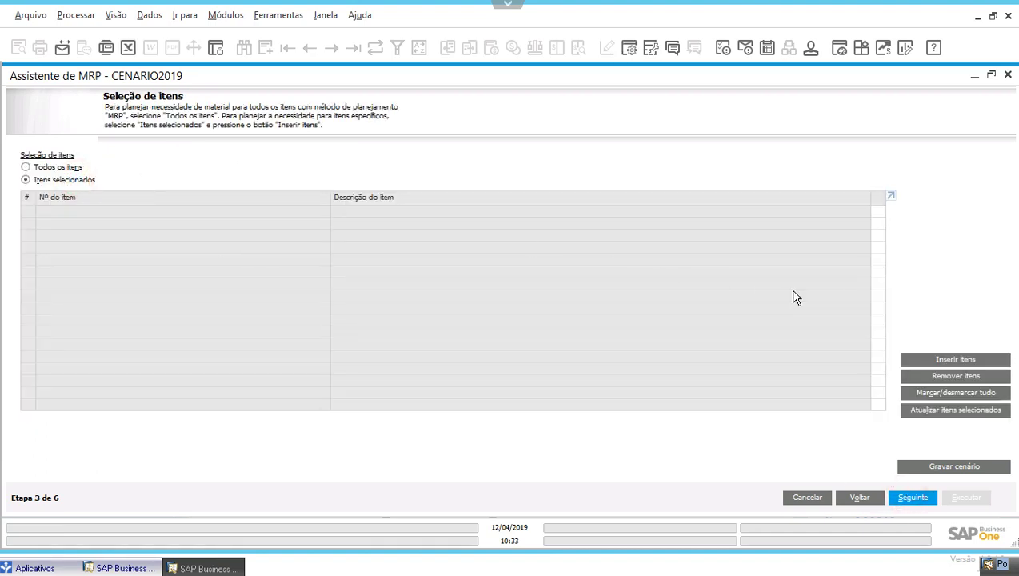
{"action": "left_click", "coordinate": [948, 359]}
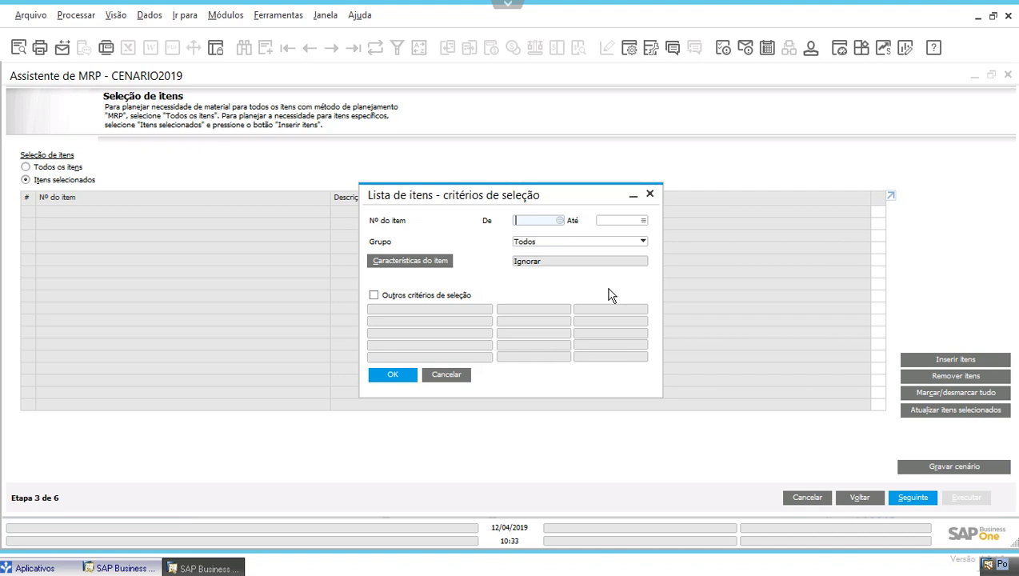
{"action": "type", "text": "A00010"}
{"action": "key", "text": "Tab"}
{"action": "type", "text": "A00010"}
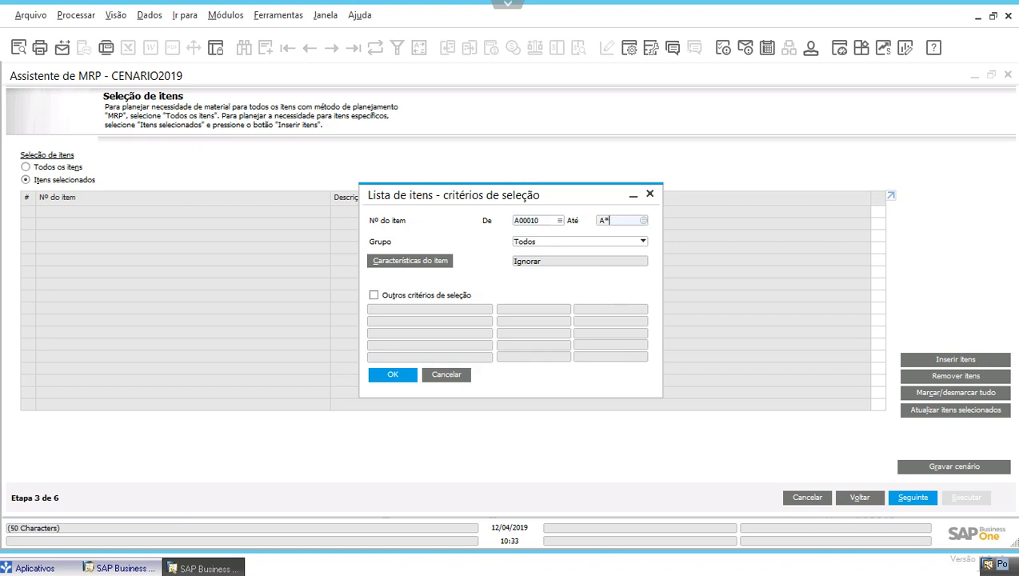
{"action": "key", "text": "Tab"}
{"action": "left_click", "coordinate": [416, 376]}
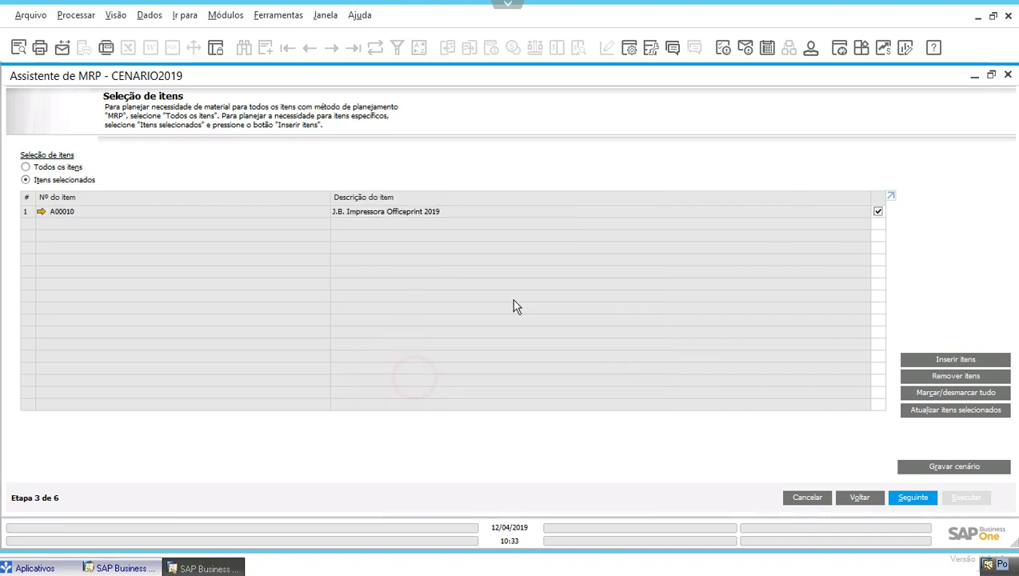
{"action": "left_click", "coordinate": [27, 212]}
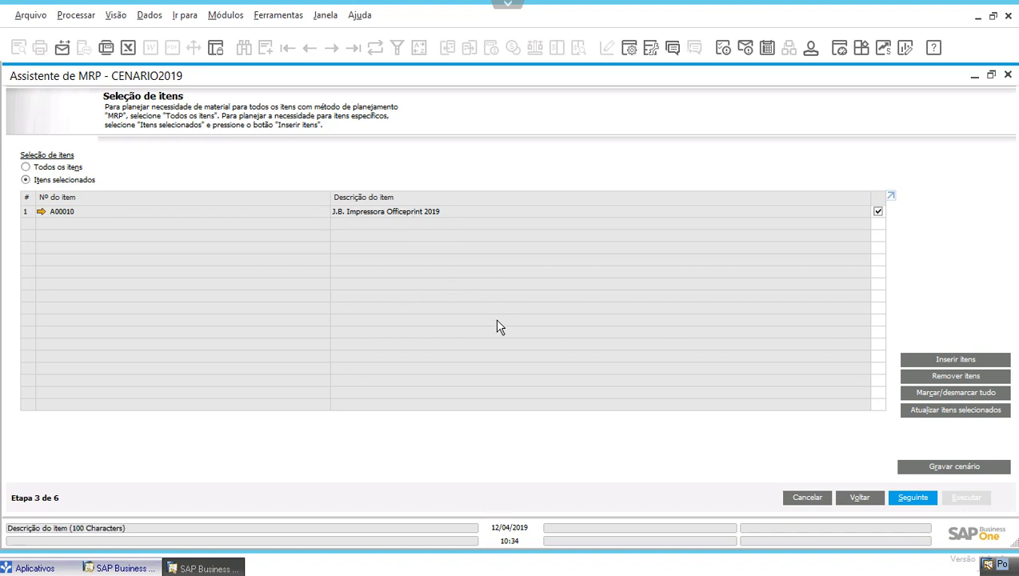
{"action": "left_click", "coordinate": [913, 499]}
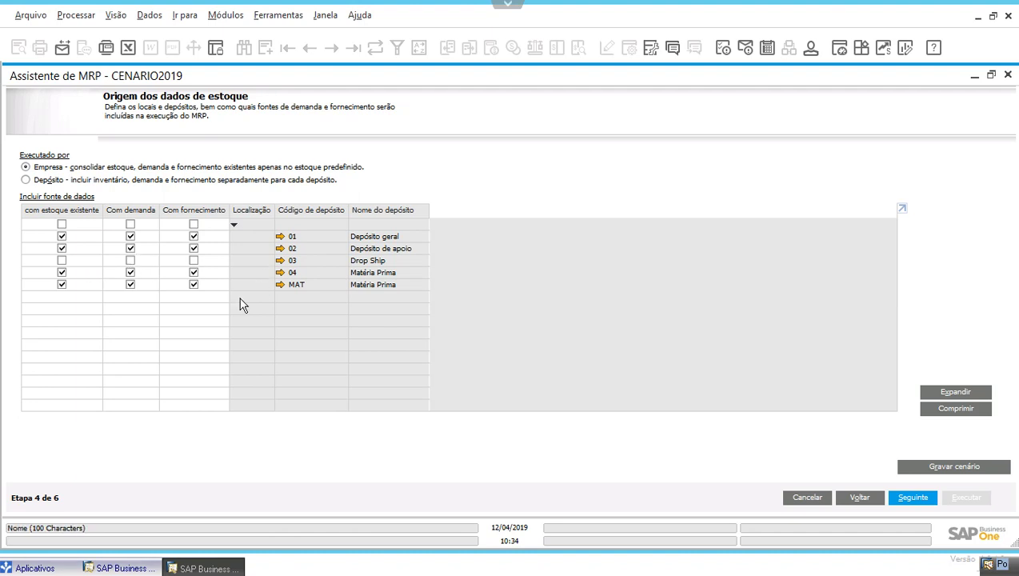
Step: Exclude warehouse MAT from existing stock, demand and supply, and continue to the document data source
{"action": "left_click", "coordinate": [193, 285]}
{"action": "left_click", "coordinate": [131, 285]}
{"action": "left_click", "coordinate": [62, 284]}
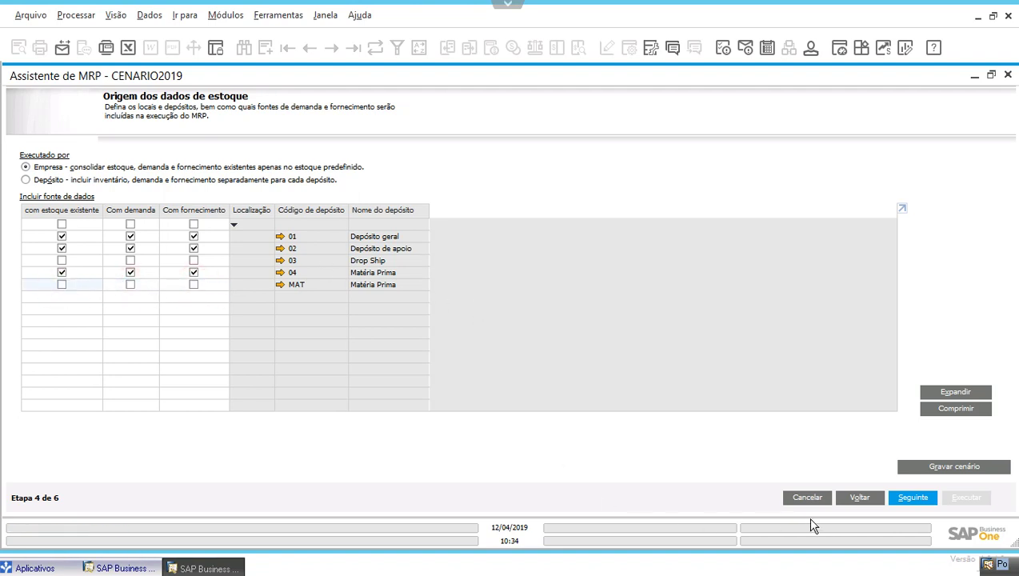
{"action": "left_click", "coordinate": [910, 498]}
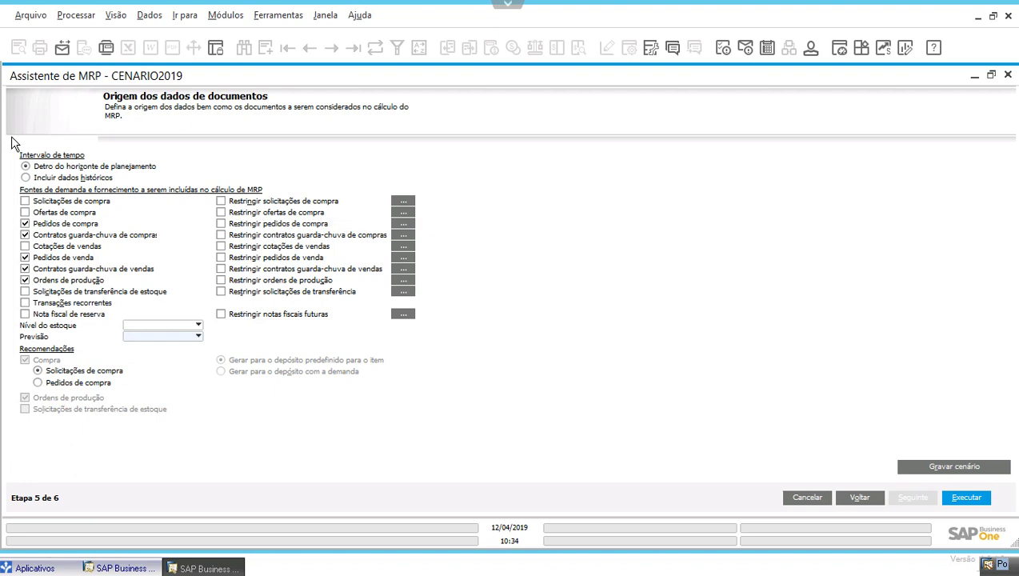
{"action": "left_click", "coordinate": [47, 205]}
{"action": "left_click", "coordinate": [46, 205]}
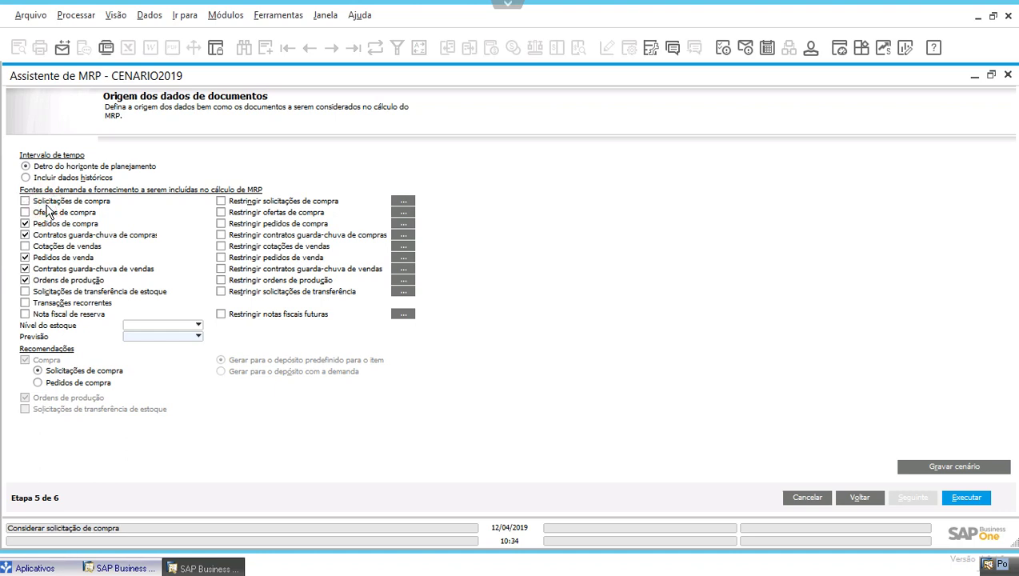
Step: Review the purchase and sales order data sources, check the criteria for restricting sales orders, and leave without adding documents
{"action": "left_click", "coordinate": [35, 225]}
{"action": "left_click", "coordinate": [36, 225]}
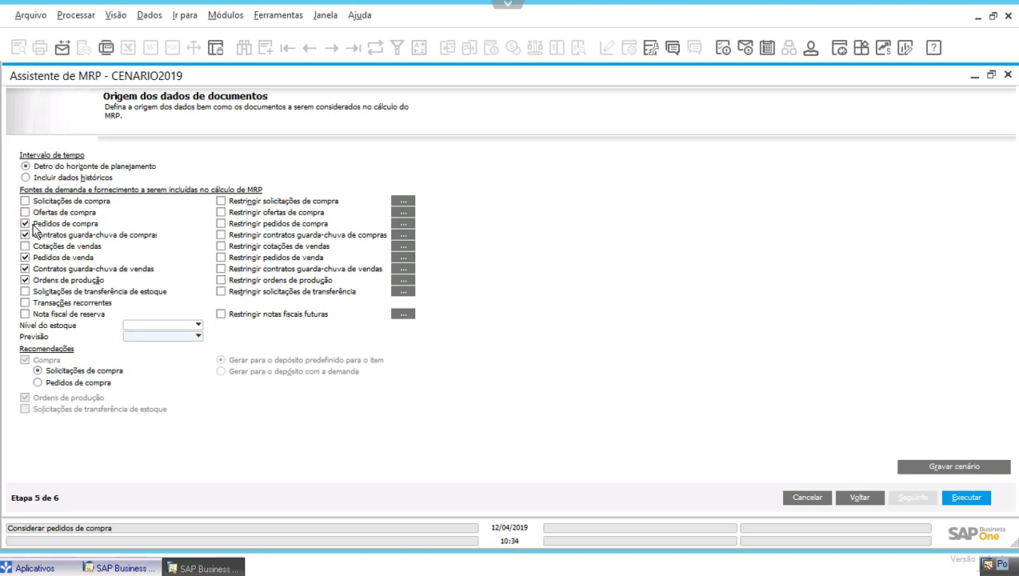
{"action": "left_click", "coordinate": [81, 258]}
{"action": "left_click", "coordinate": [80, 258]}
{"action": "left_click", "coordinate": [400, 257]}
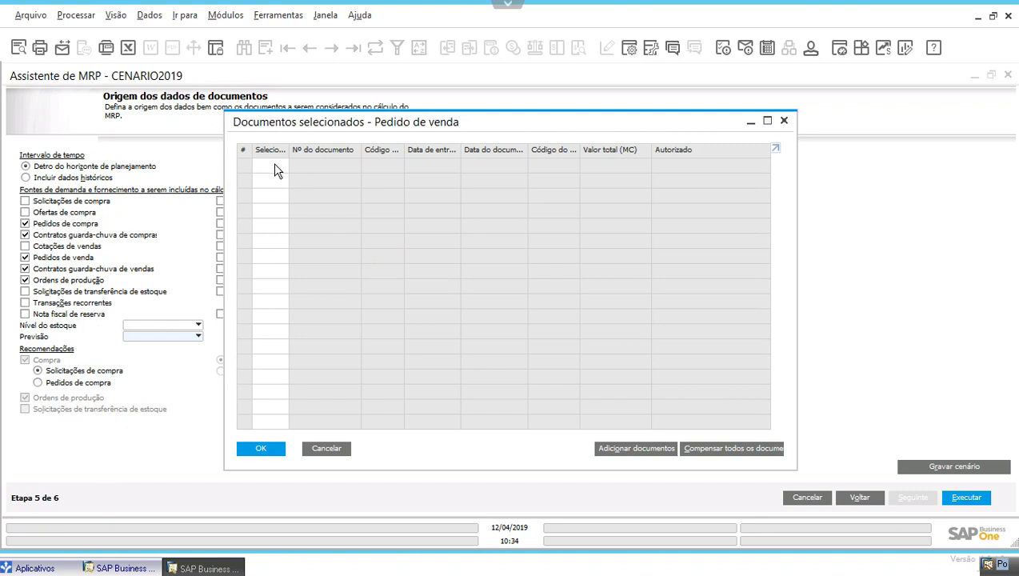
{"action": "left_click", "coordinate": [636, 447]}
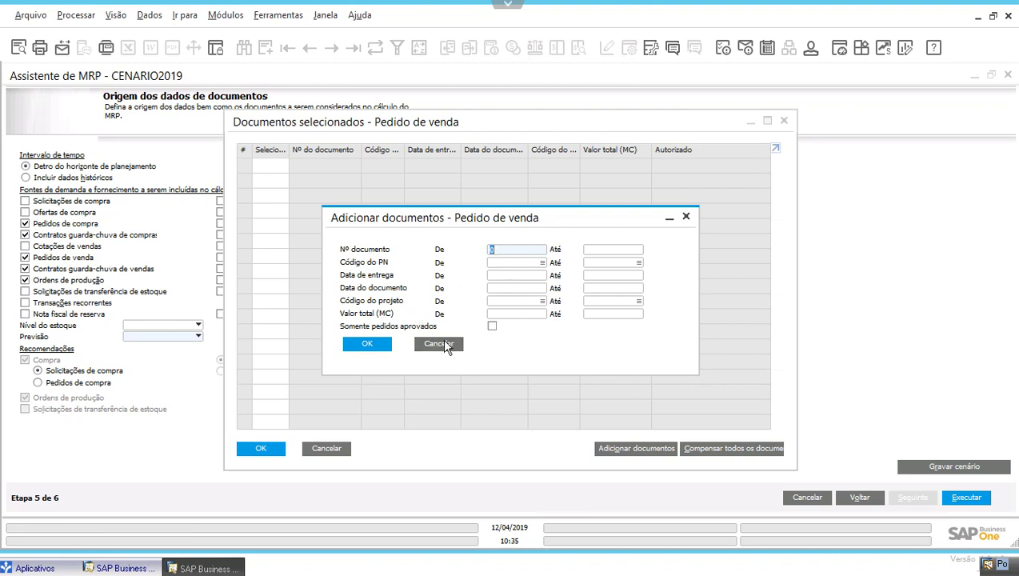
{"action": "left_click", "coordinate": [445, 345]}
{"action": "left_click", "coordinate": [271, 164]}
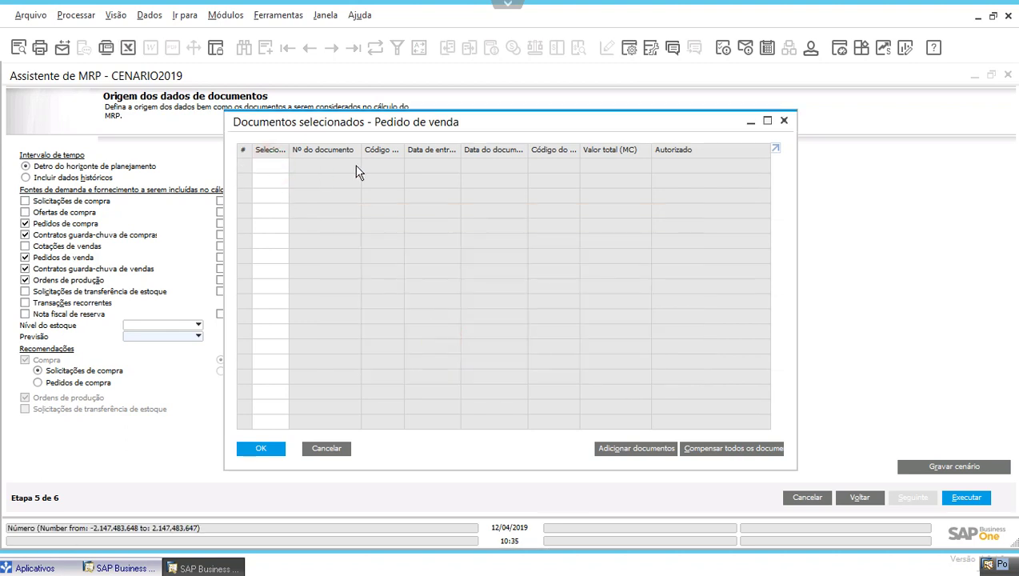
{"action": "left_click", "coordinate": [325, 450]}
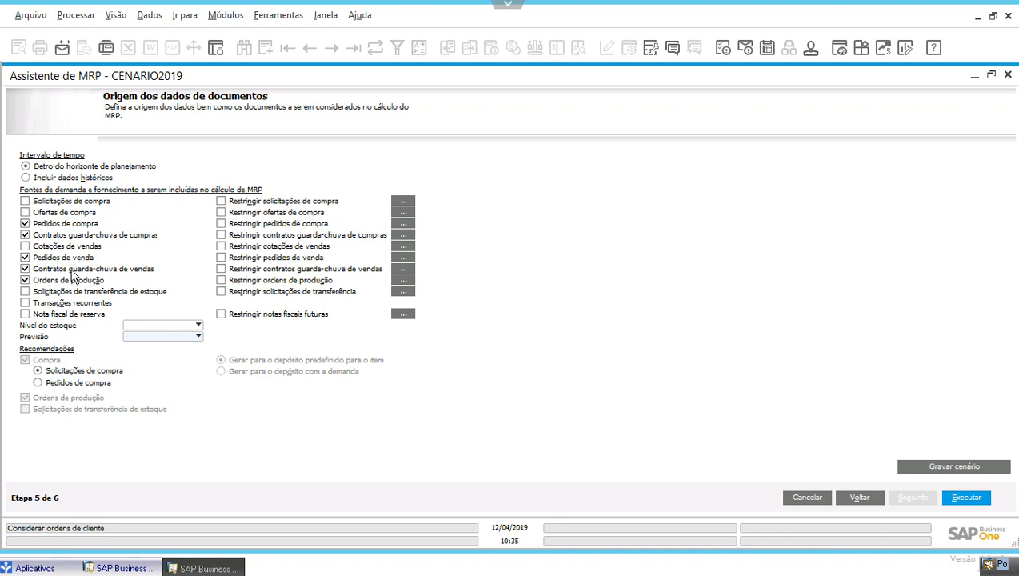
Step: Set the scenario's stock level (Nível do estoque) to Mínimo and its forecast to PREVISÃO
{"action": "left_click", "coordinate": [185, 330]}
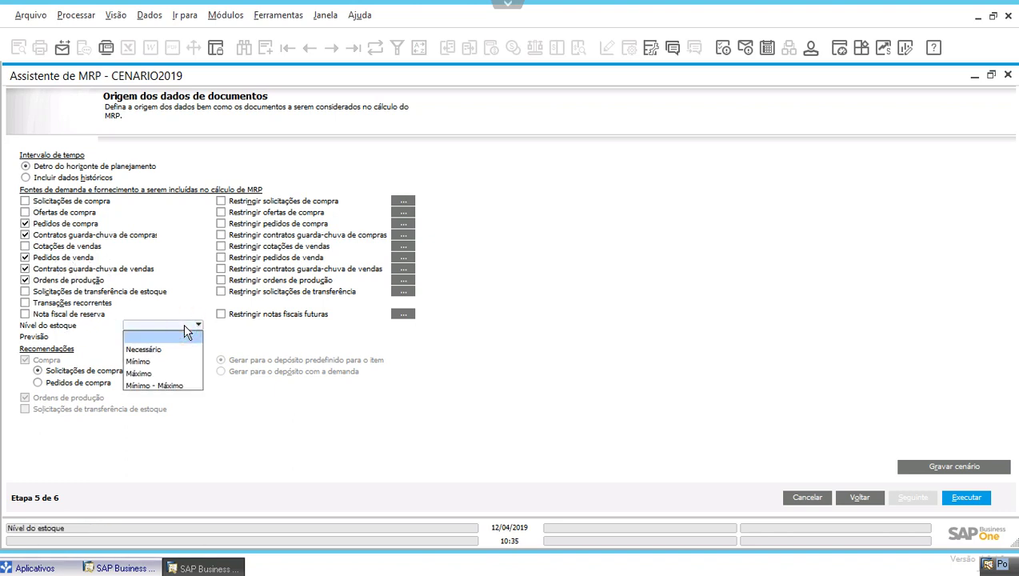
{"action": "left_click", "coordinate": [166, 361]}
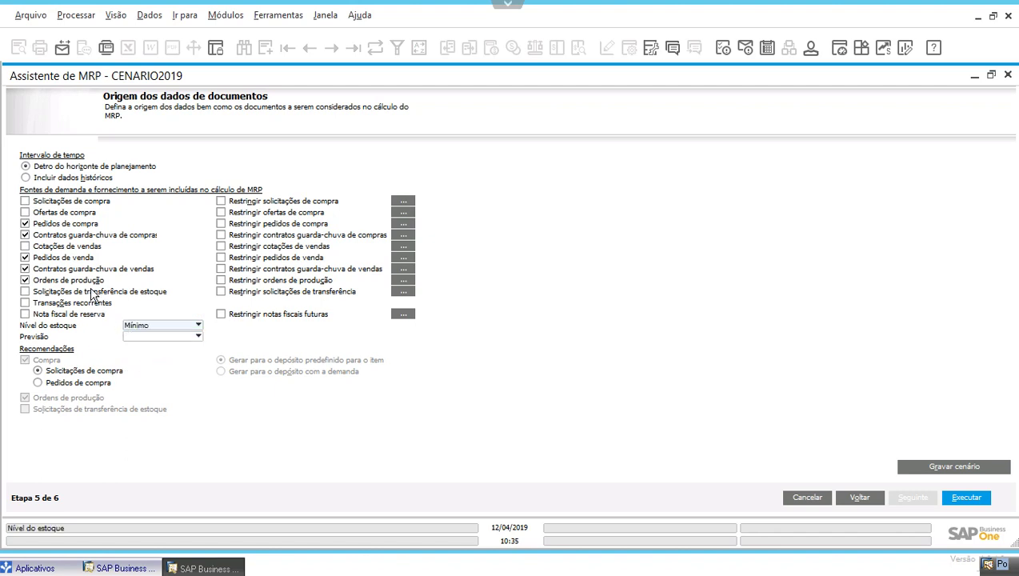
{"action": "left_click", "coordinate": [143, 337]}
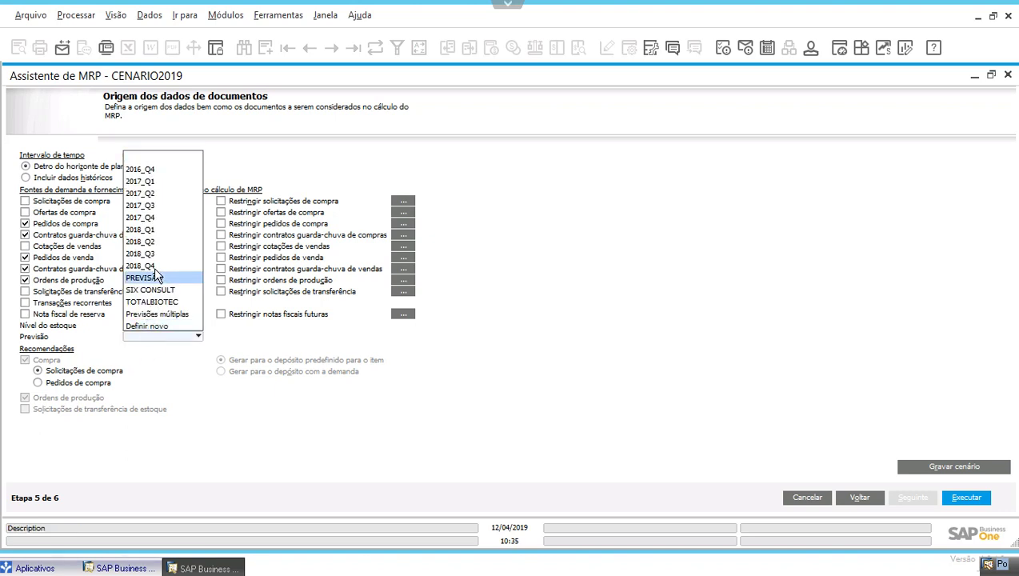
{"action": "left_click", "coordinate": [157, 278]}
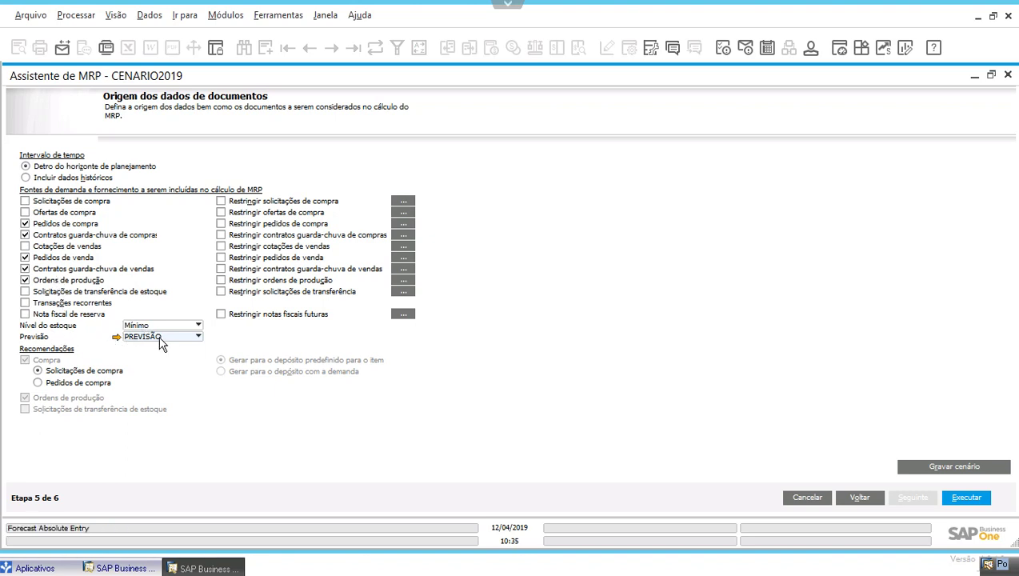
Step: Keep purchase recommendations as Solicitações de compra and execute the MRP calculation
{"action": "left_click", "coordinate": [56, 367]}
{"action": "left_click", "coordinate": [58, 372]}
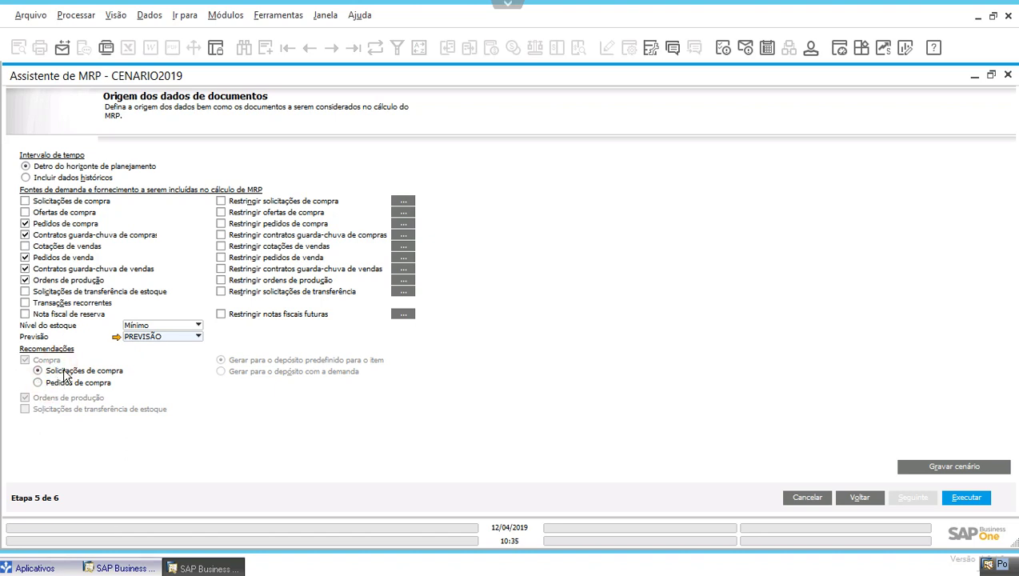
{"action": "left_click", "coordinate": [66, 376]}
{"action": "left_click", "coordinate": [102, 371]}
{"action": "left_click", "coordinate": [953, 499]}
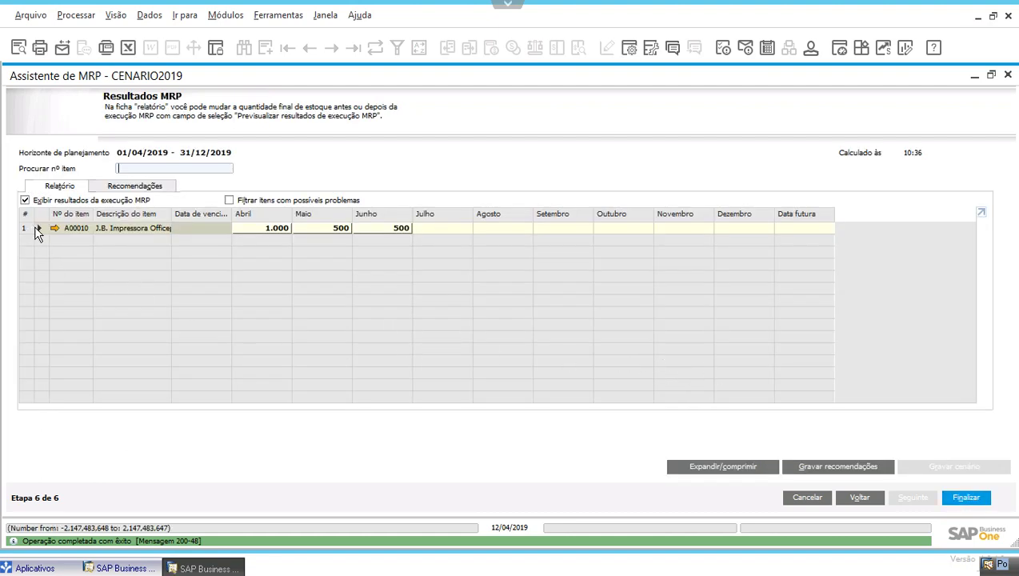
Step: Expand the A00010 result row and widen the item number column so the row labels are readable
{"action": "left_click", "coordinate": [38, 228]}
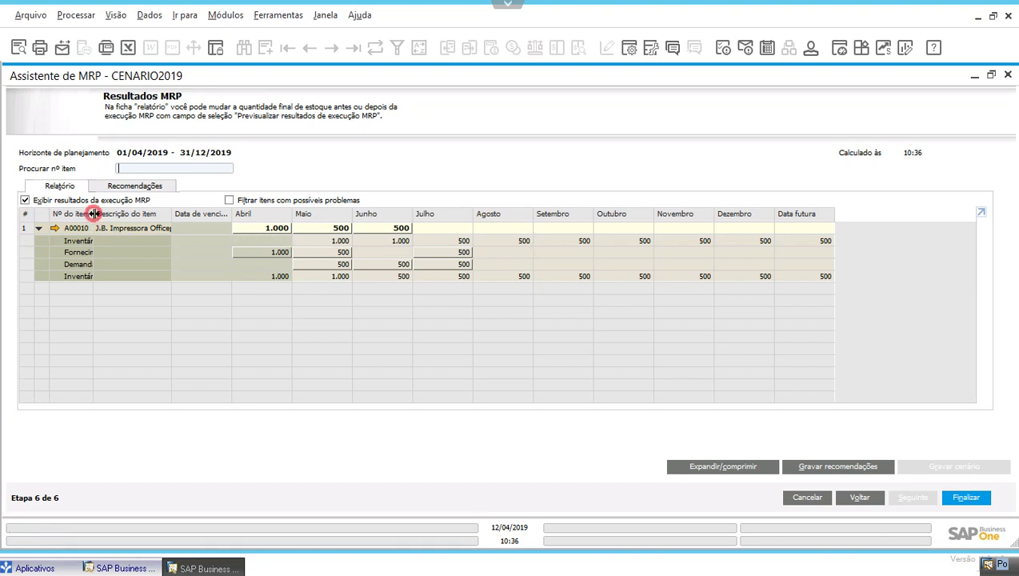
{"action": "left_click_drag", "start_coordinate": [93, 214], "coordinate": [182, 216]}
{"action": "left_click", "coordinate": [30, 239]}
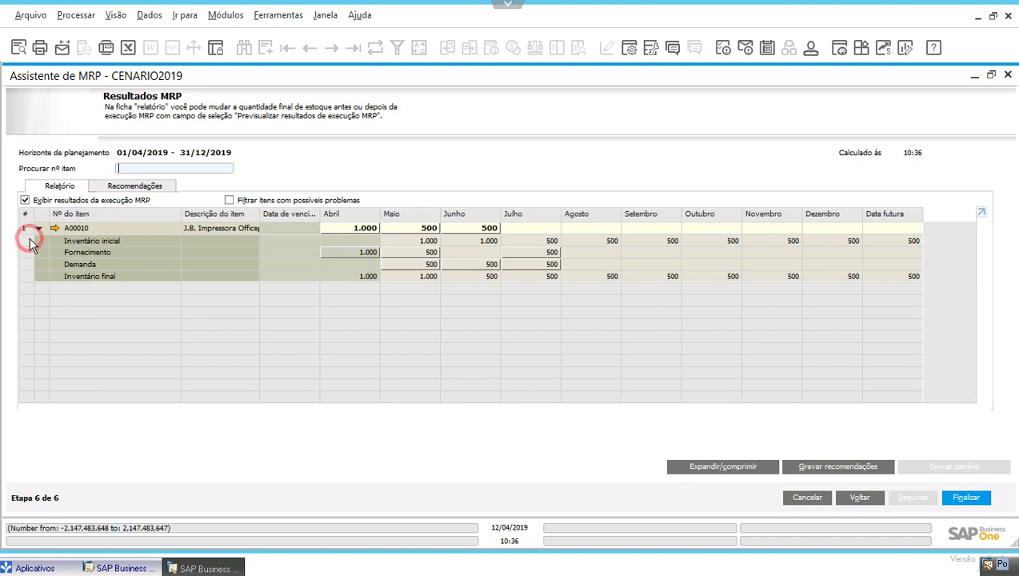
Step: Examine the due dates and quantities behind A00010's April supply, then close the details
{"action": "left_click", "coordinate": [344, 250]}
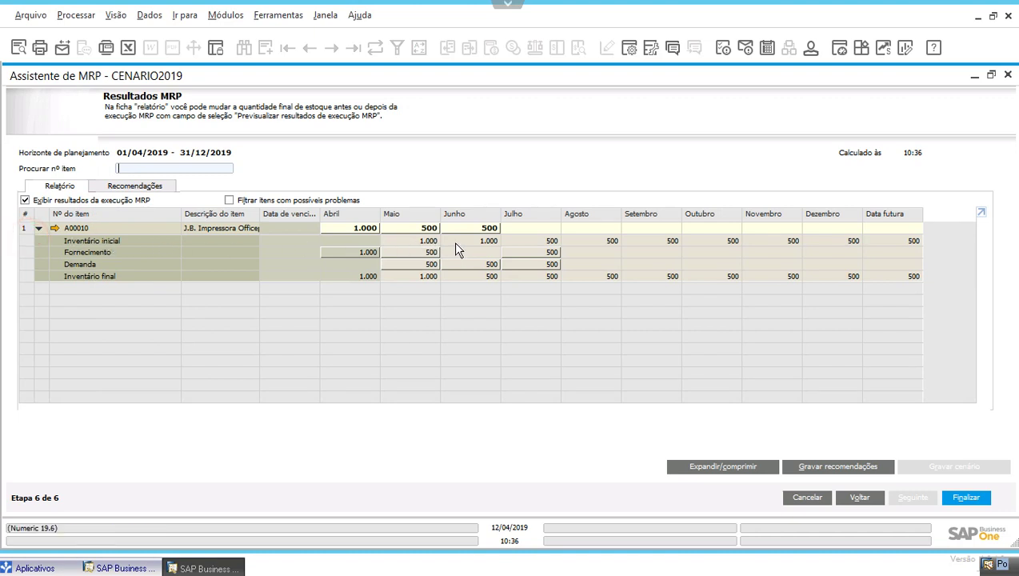
{"action": "left_click", "coordinate": [353, 253]}
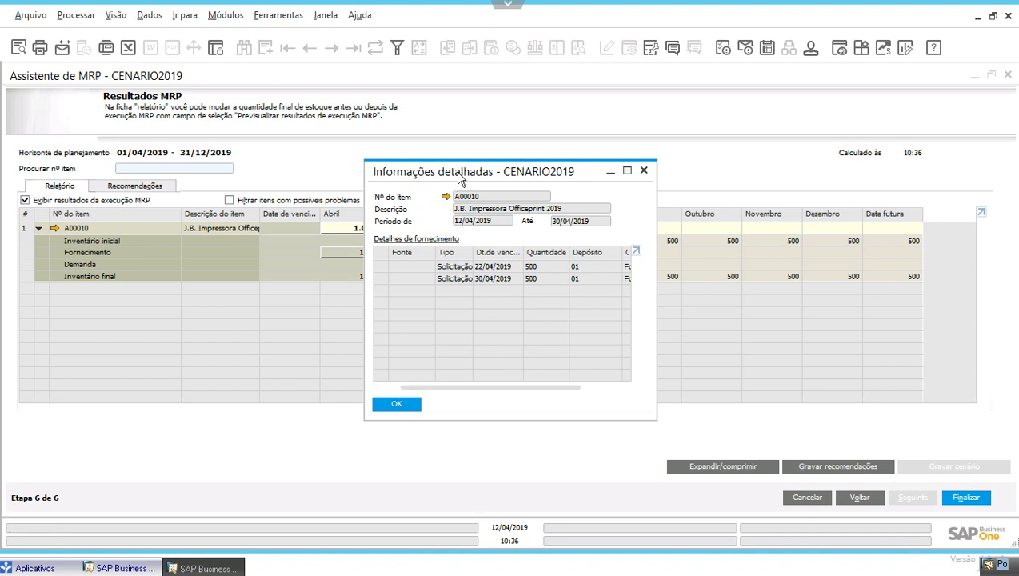
{"action": "double_click", "coordinate": [459, 173]}
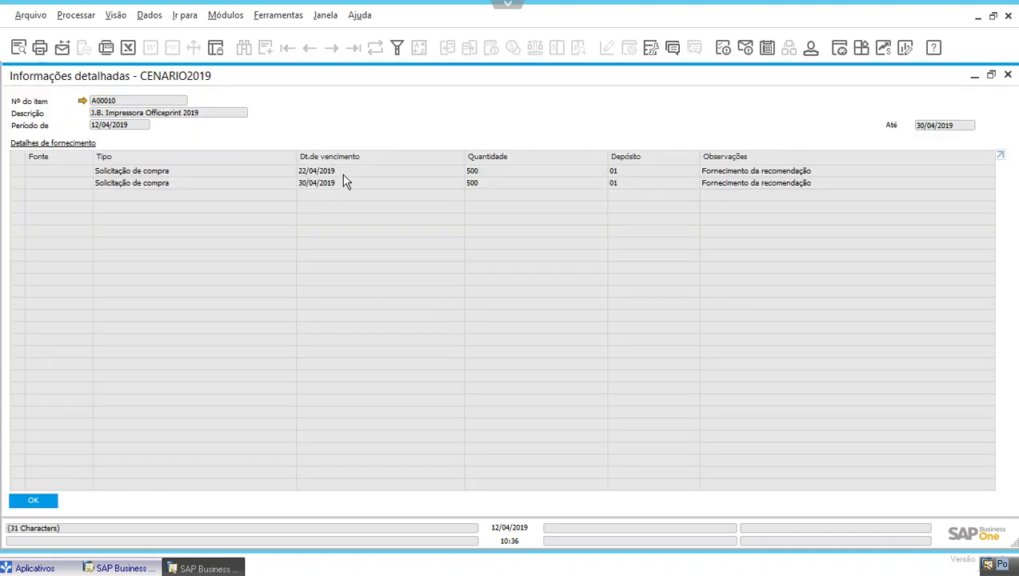
{"action": "left_click", "coordinate": [342, 184]}
{"action": "left_click", "coordinate": [39, 501]}
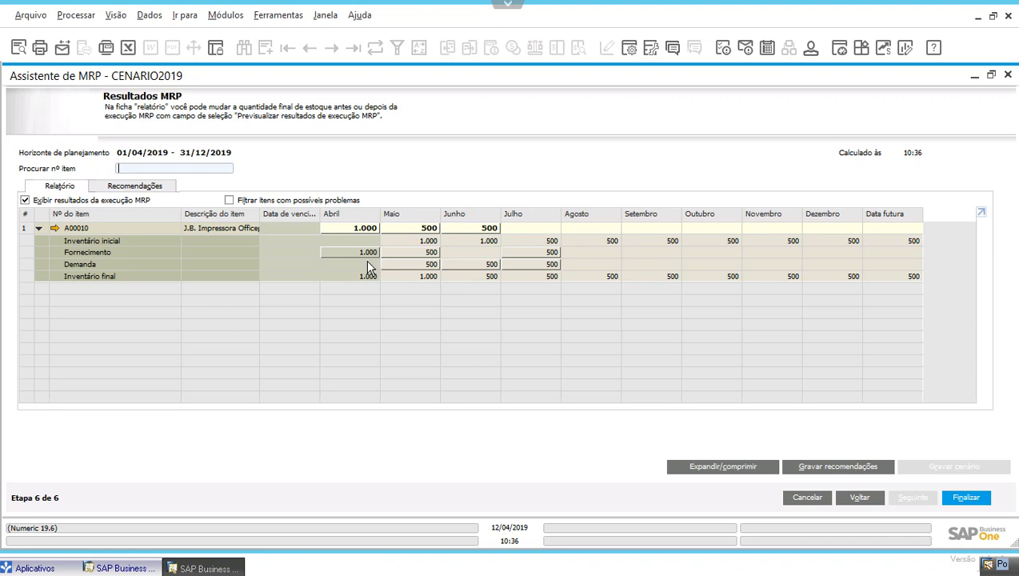
Step: Examine the source document and due date of A00010's May demand, then close the details
{"action": "double_click", "coordinate": [398, 264]}
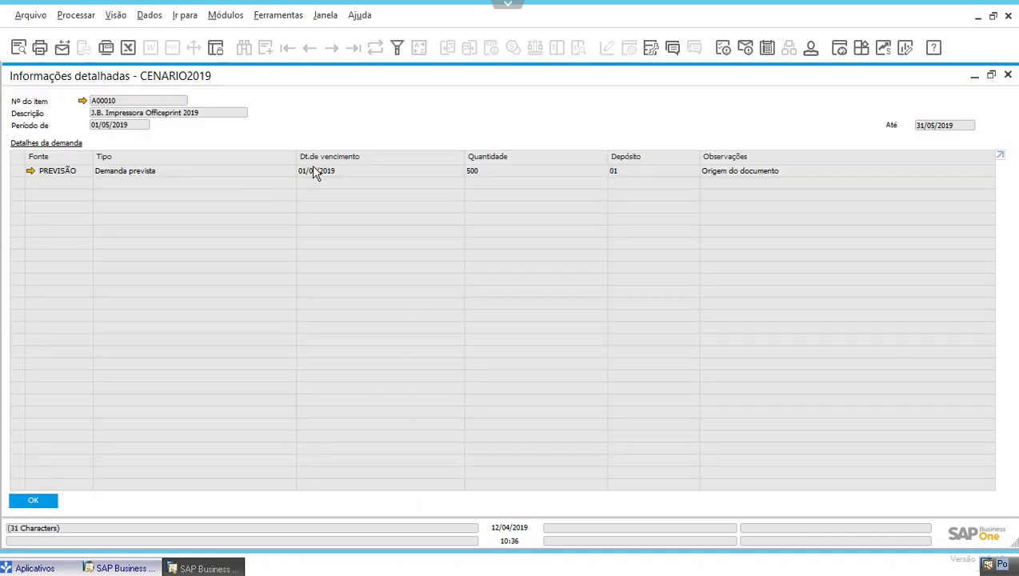
{"action": "left_click", "coordinate": [84, 178]}
{"action": "left_click", "coordinate": [45, 503]}
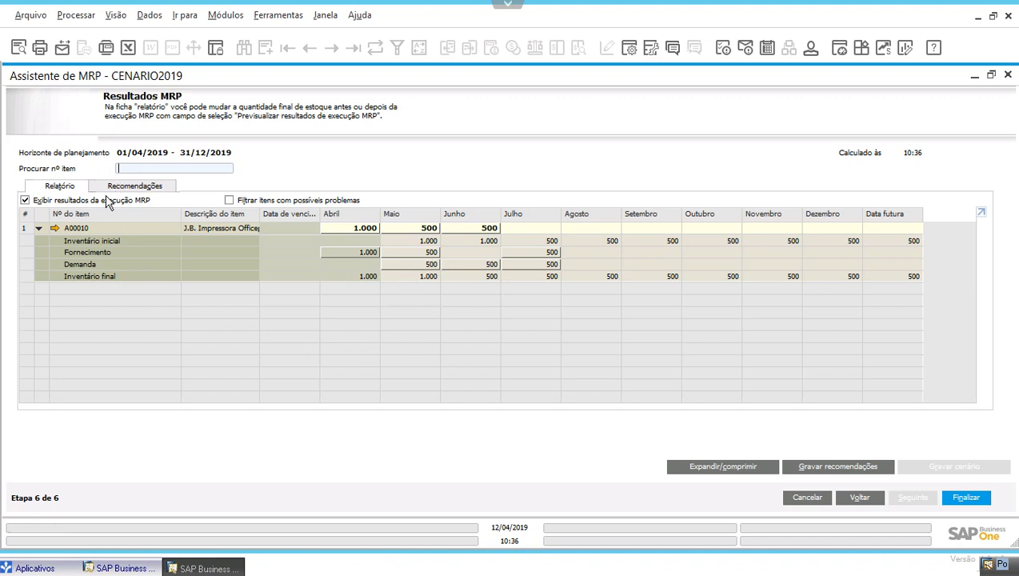
Step: Display the MRP recommendations, widen the order type column, and check the quantities, release dates and due dates
{"action": "left_click", "coordinate": [133, 188]}
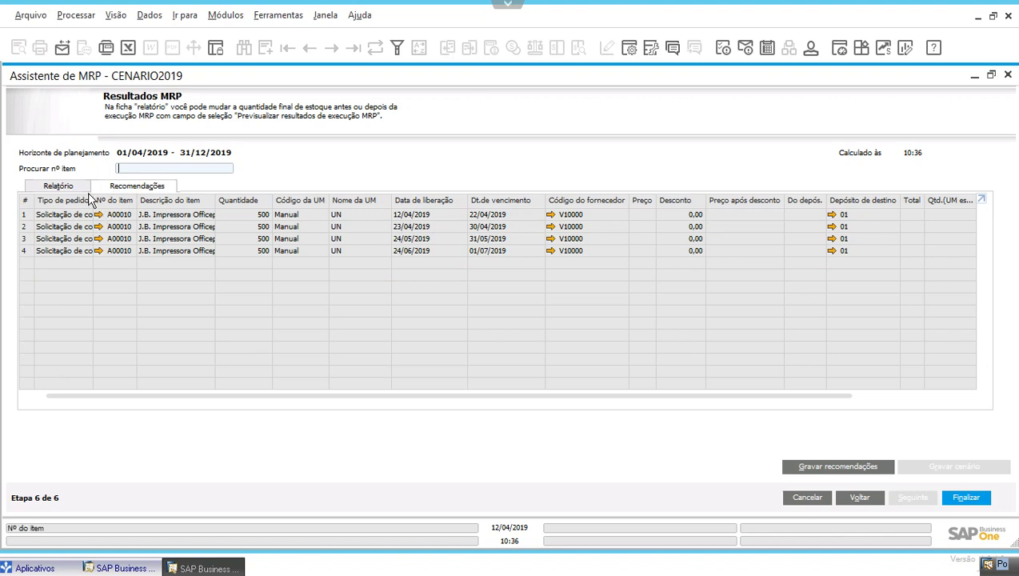
{"action": "left_click_drag", "start_coordinate": [93, 203], "coordinate": [182, 205]}
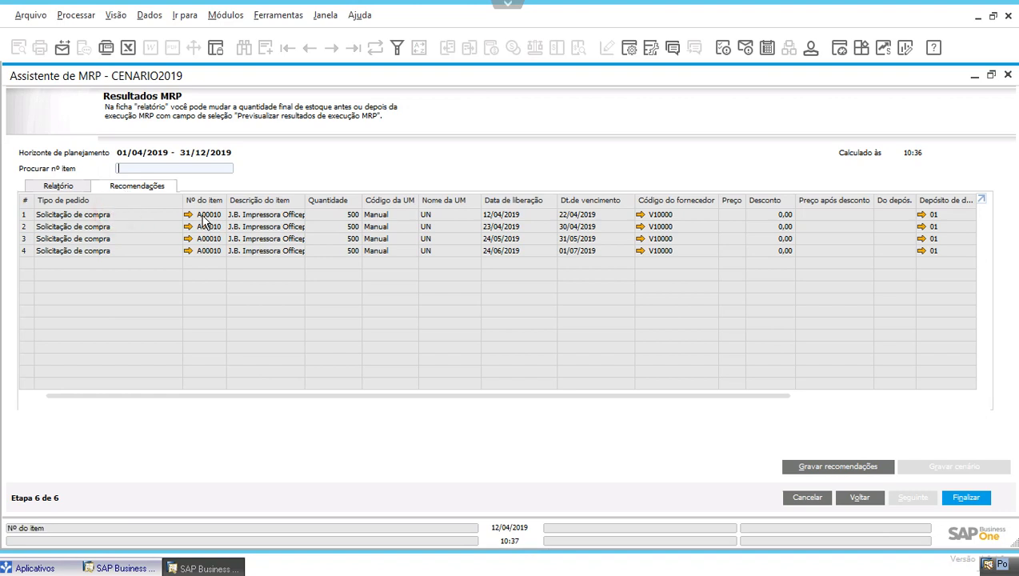
{"action": "left_click", "coordinate": [339, 217]}
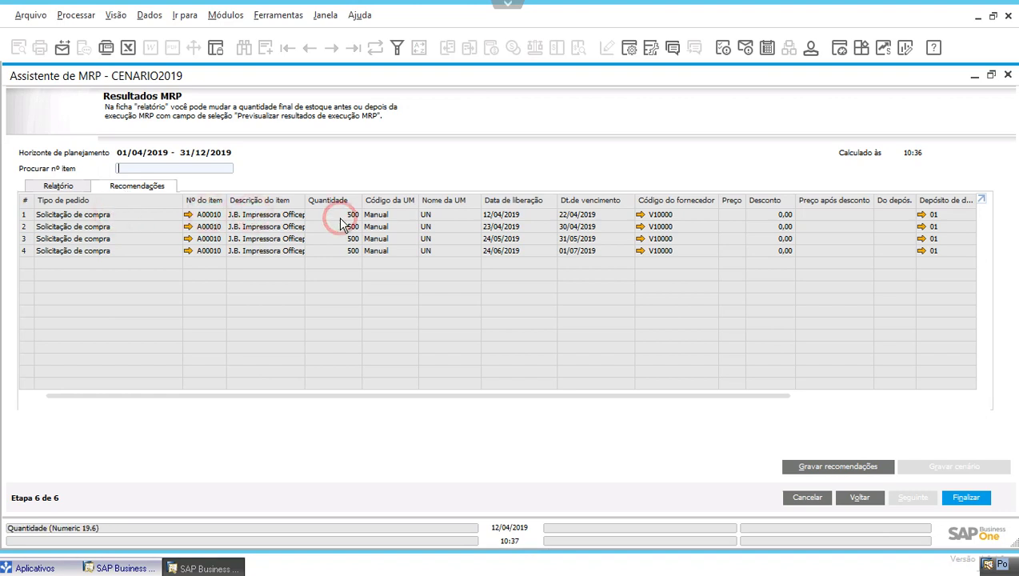
{"action": "left_click", "coordinate": [504, 219]}
{"action": "left_click", "coordinate": [598, 216]}
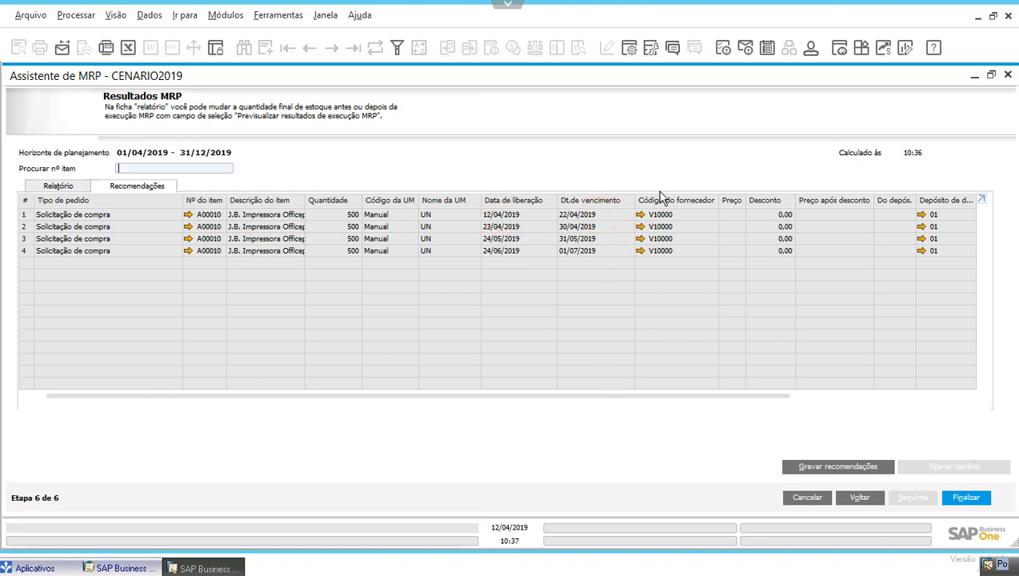
Step: Check the preferred supplier in item A00010's purchasing data and return to the MRP results
{"action": "left_click", "coordinate": [189, 217]}
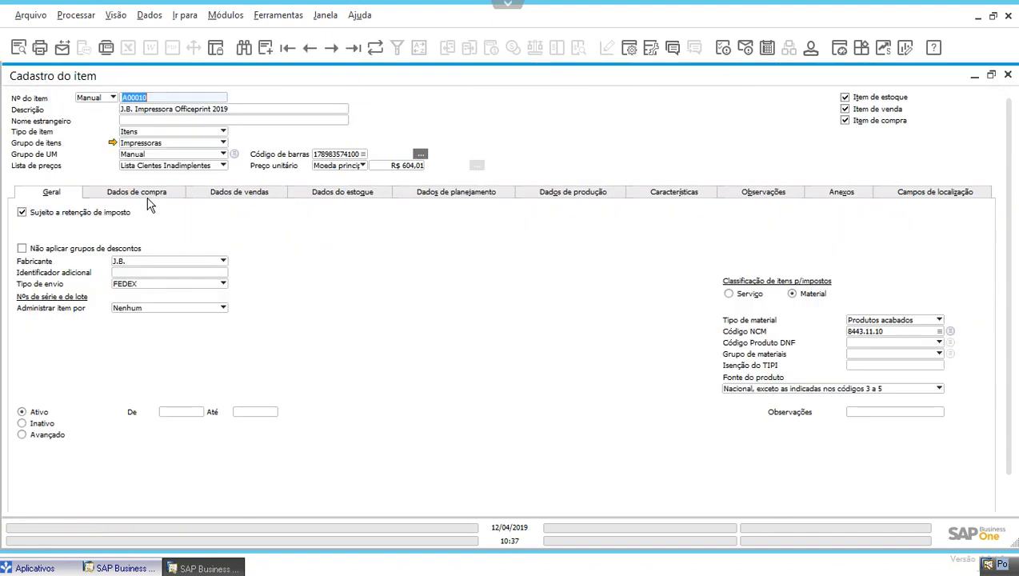
{"action": "left_click", "coordinate": [144, 195]}
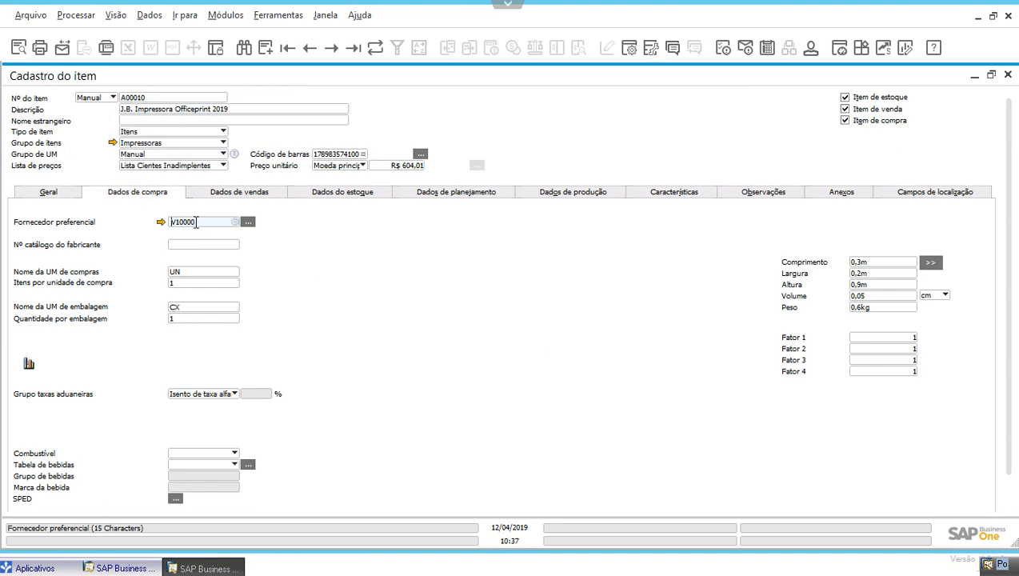
{"action": "left_click", "coordinate": [1008, 75]}
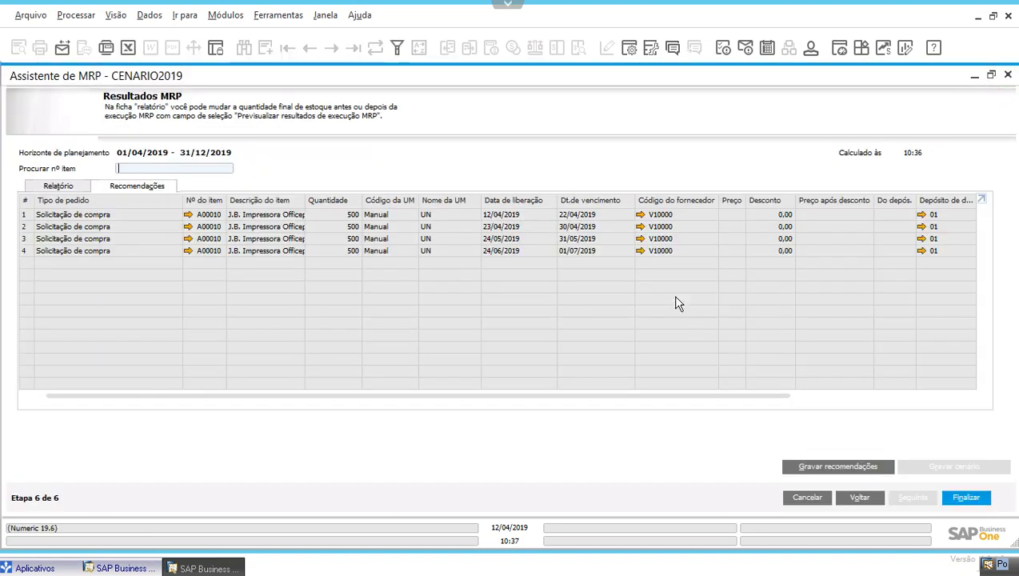
Step: Check the supplier and remaining recommendation columns, save the recommendations, and finish the MRP wizard
{"action": "left_click", "coordinate": [692, 219]}
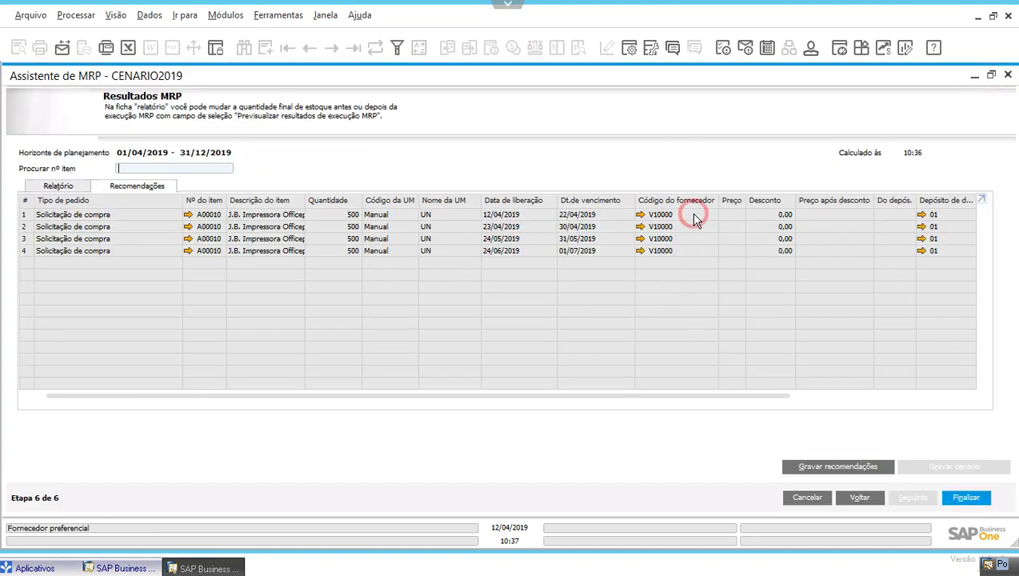
{"action": "left_click_drag", "start_coordinate": [746, 395], "coordinate": [951, 395]}
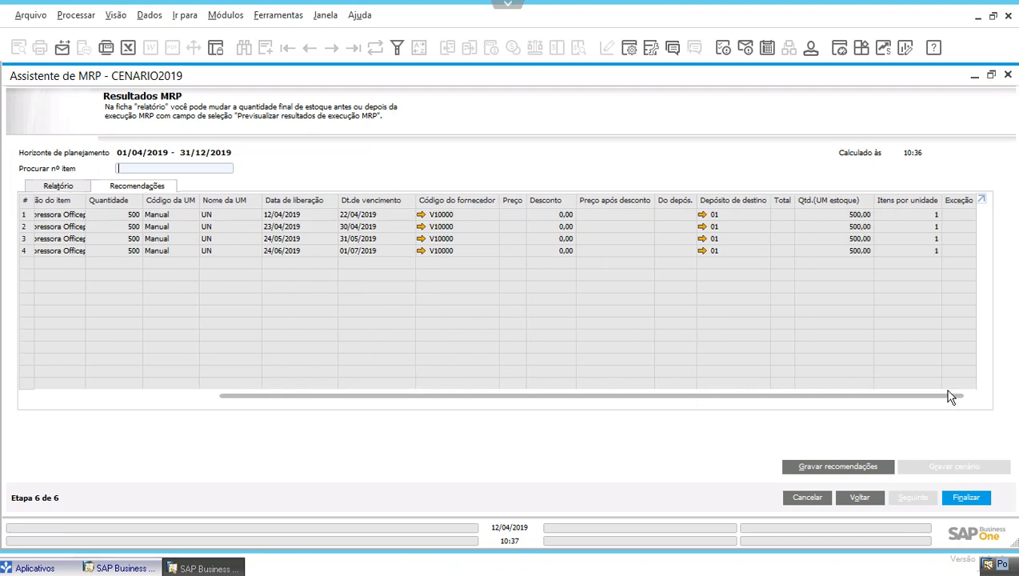
{"action": "left_click", "coordinate": [866, 475]}
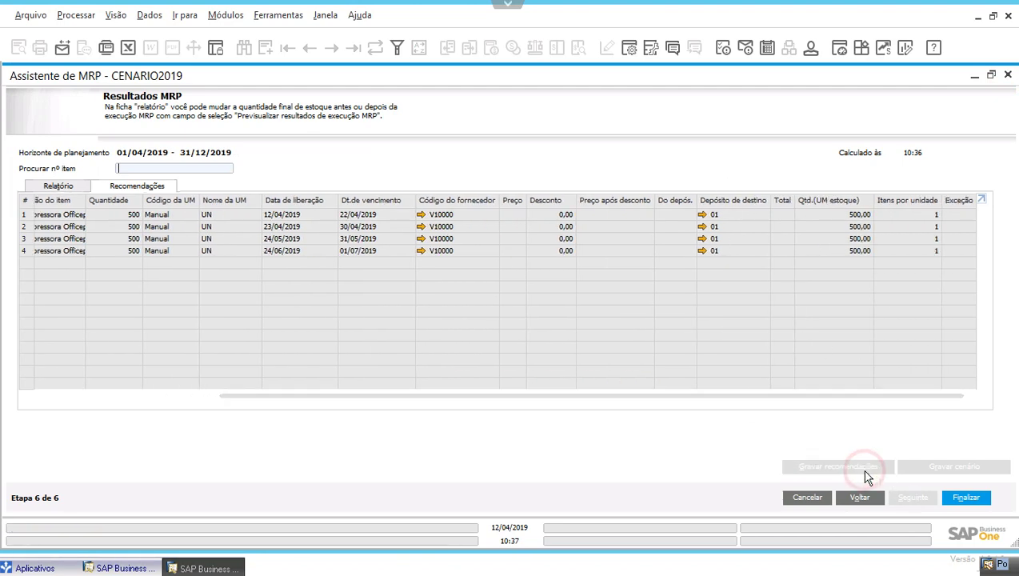
{"action": "left_click", "coordinate": [971, 502]}
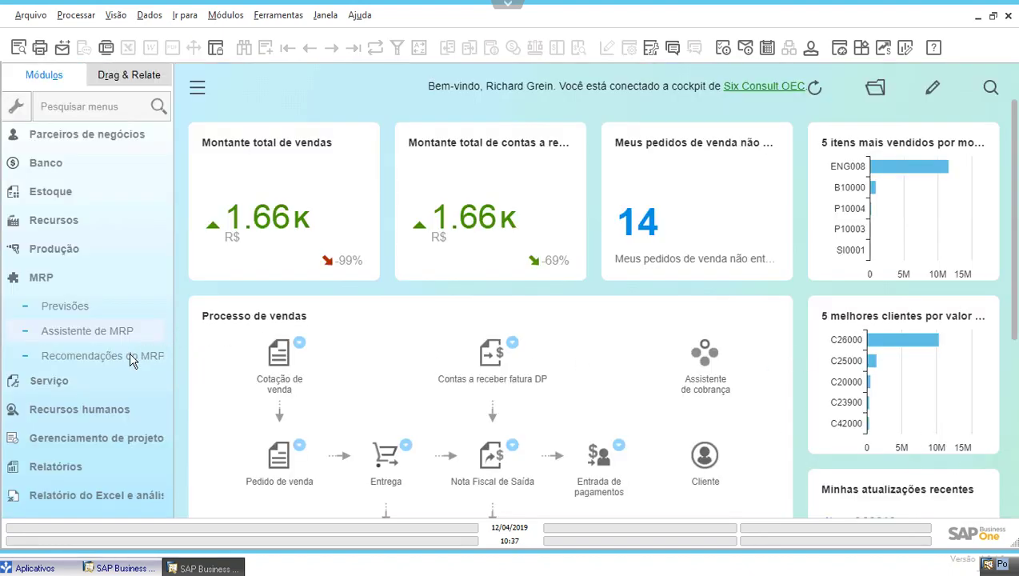
Step: Open the MRP recommendations for scenario CENARIO2019 with the other selection criteria unchanged, and maximize the results window
{"action": "left_click", "coordinate": [132, 362]}
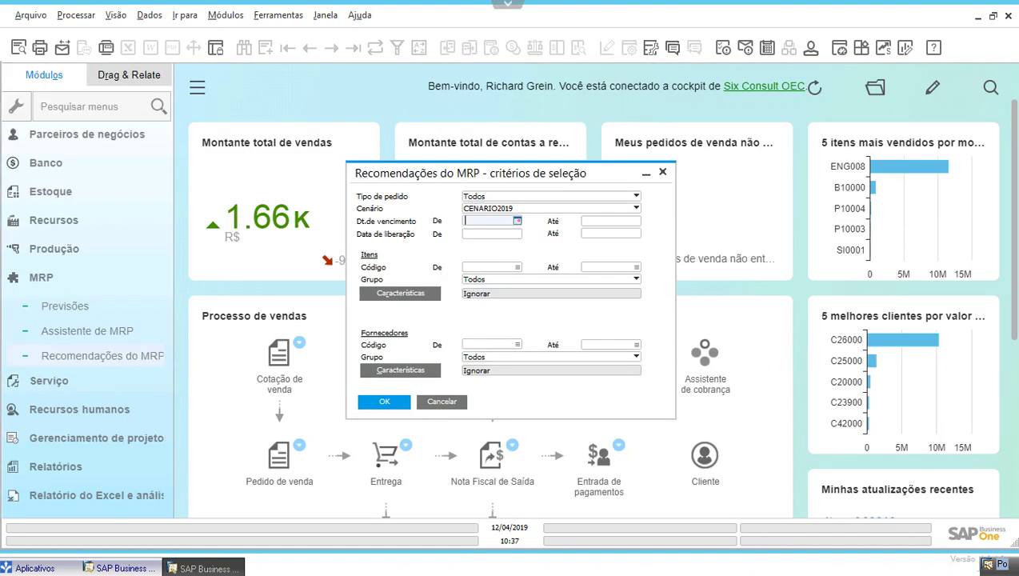
{"action": "left_click", "coordinate": [540, 208]}
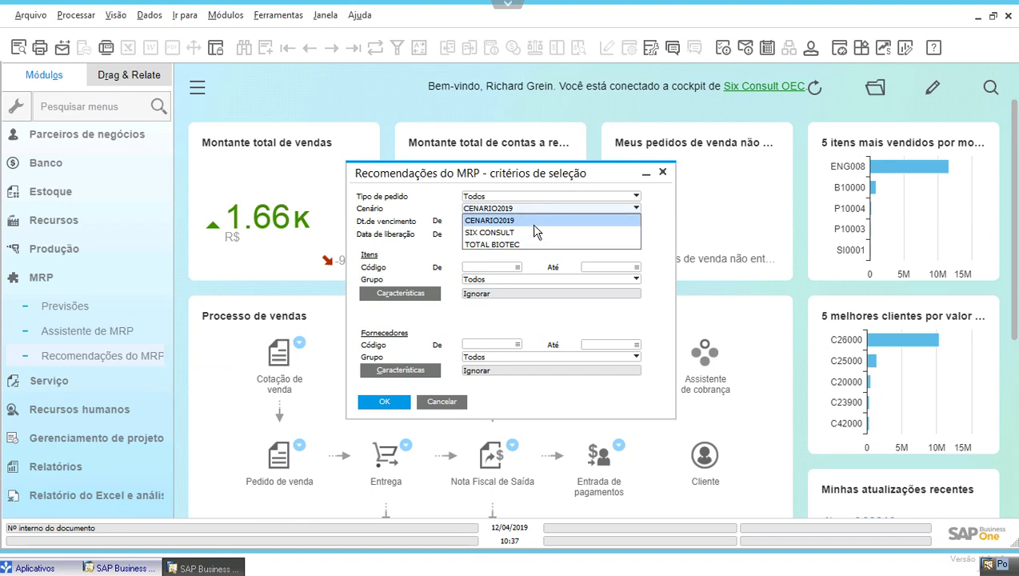
{"action": "left_click", "coordinate": [517, 221]}
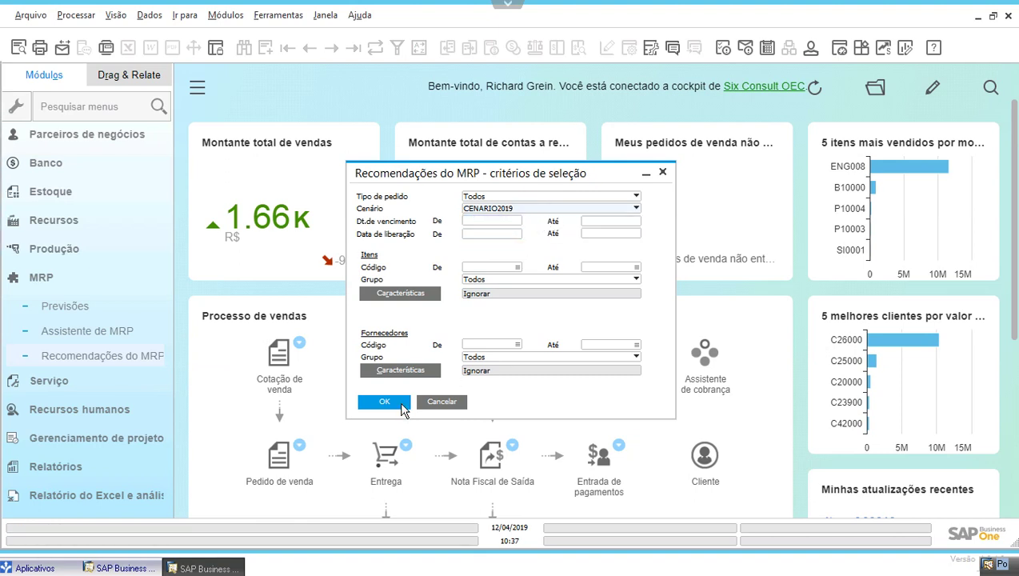
{"action": "left_click", "coordinate": [402, 407]}
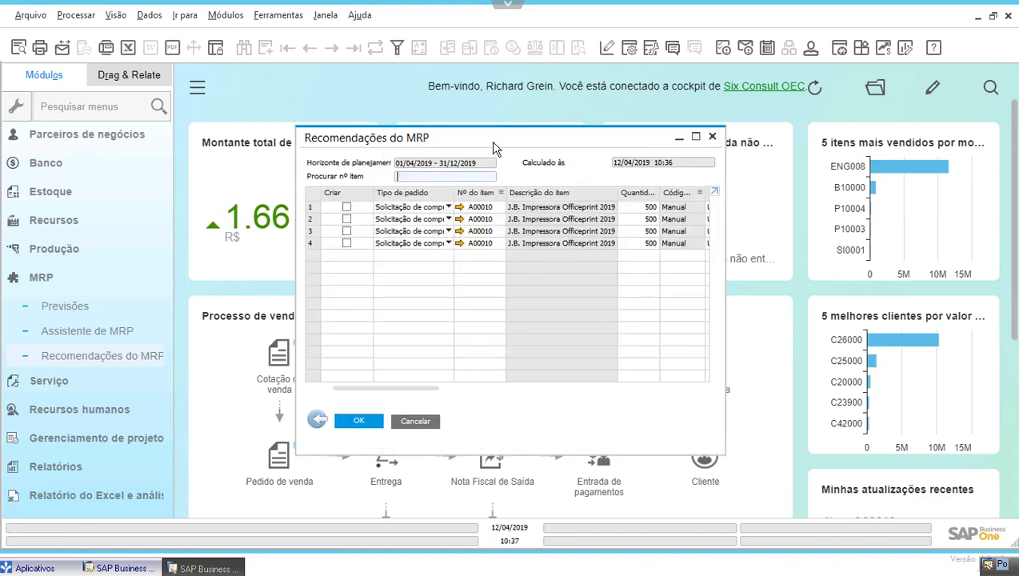
{"action": "double_click", "coordinate": [492, 143]}
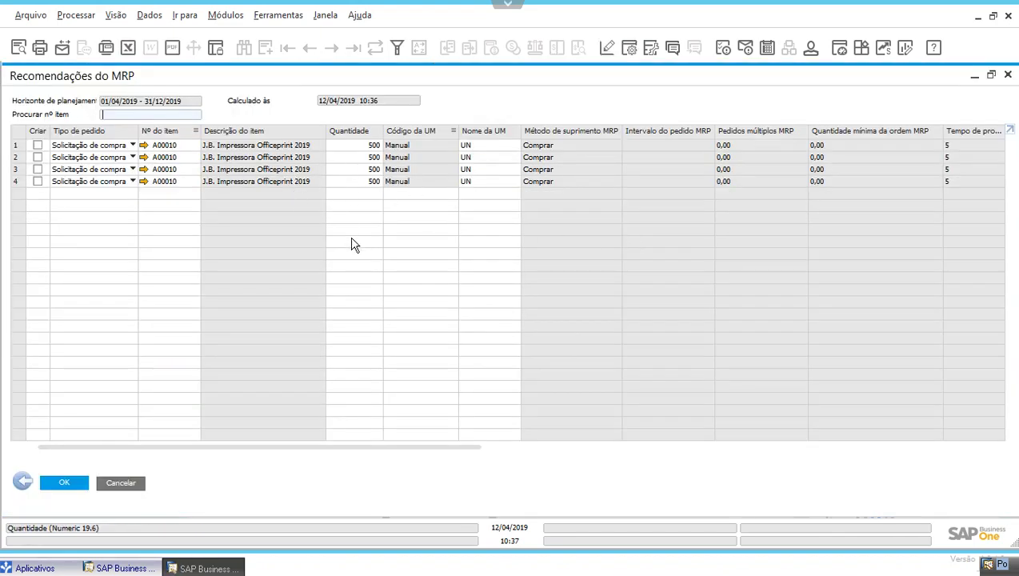
Step: Check the quantities of the four purchase request recommendations for item A00010
{"action": "left_click", "coordinate": [352, 145]}
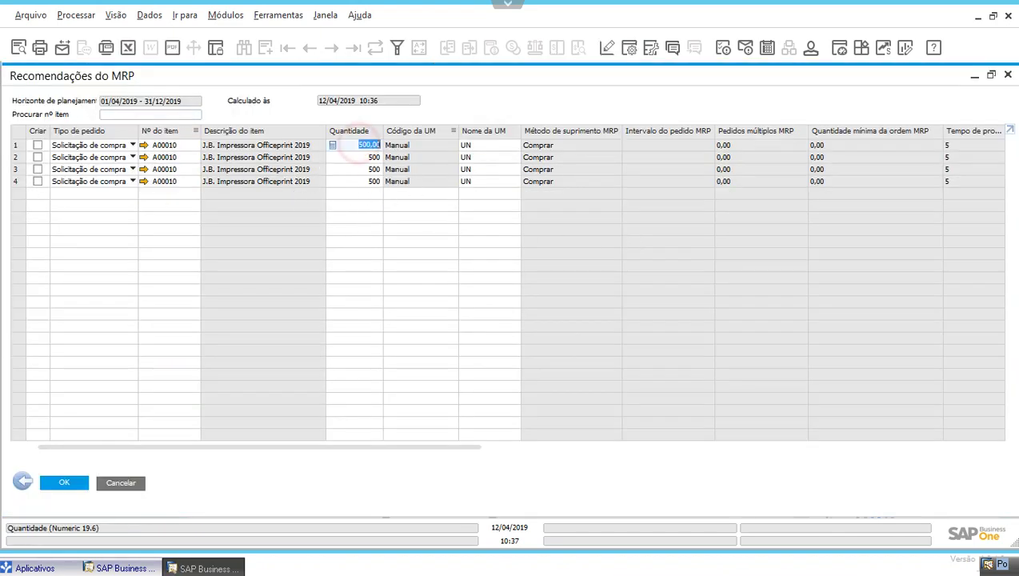
{"action": "left_click", "coordinate": [360, 156]}
{"action": "left_click", "coordinate": [357, 169]}
{"action": "left_click", "coordinate": [356, 181]}
{"action": "left_click", "coordinate": [357, 145]}
Step: Set the due date of the first recommendation to 20/04/2019
{"action": "left_click_drag", "start_coordinate": [416, 446], "coordinate": [692, 444]}
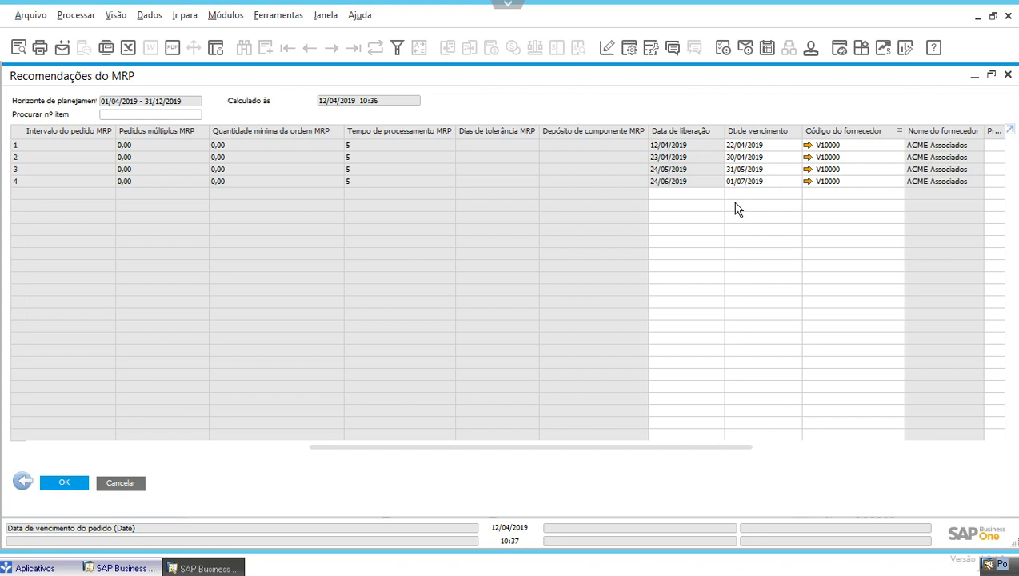
{"action": "left_click", "coordinate": [751, 145]}
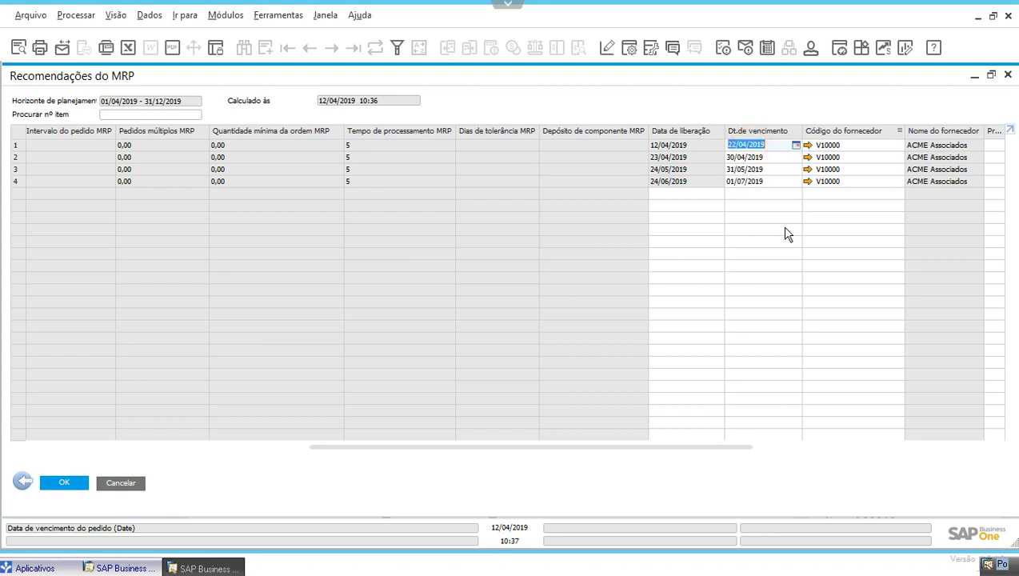
{"action": "type", "text": "20"}
{"action": "key", "text": "Tab"}
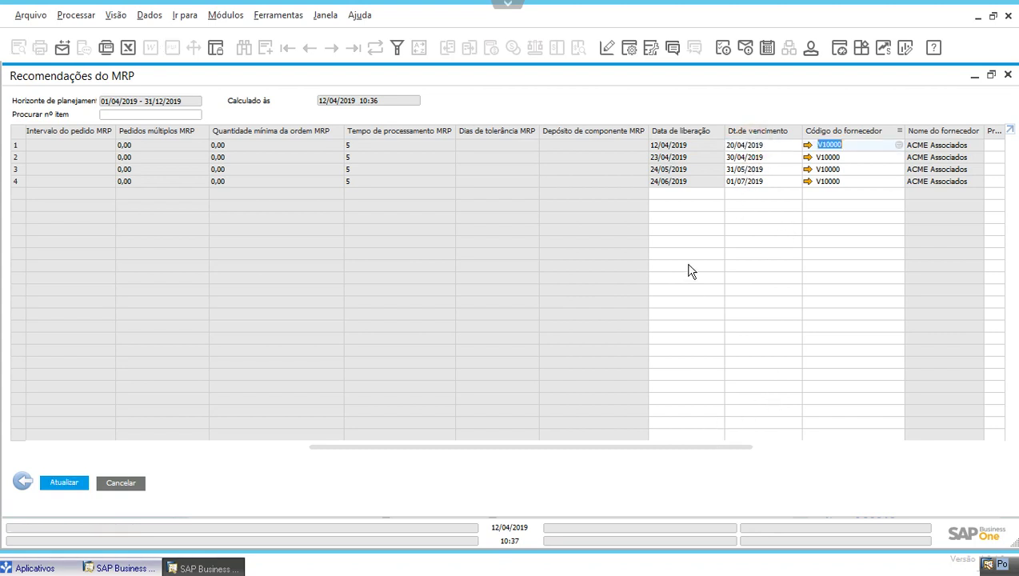
Step: Set the first recommendation's due date back to 22/04/2019
{"action": "key", "text": "shift+Tab"}
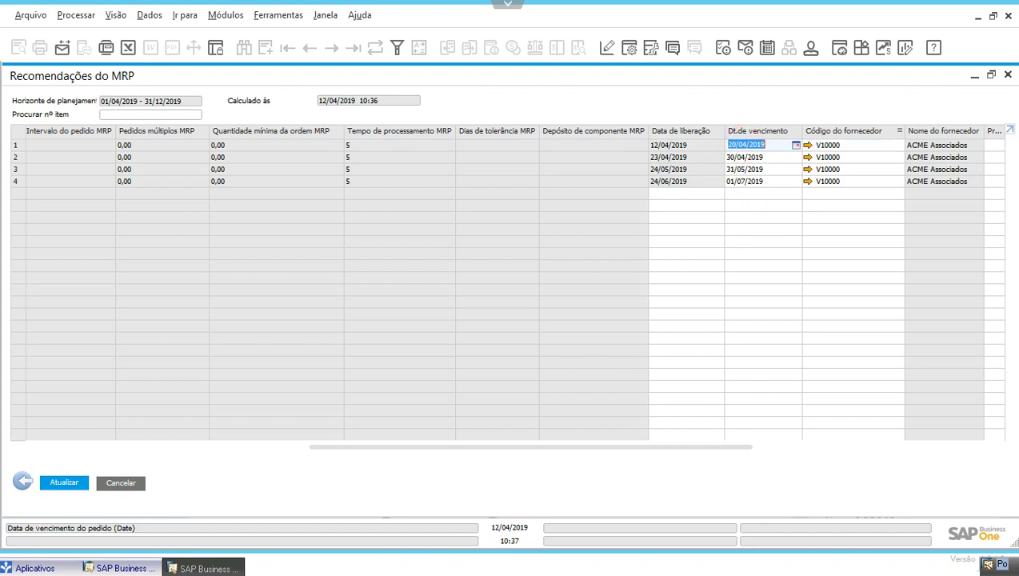
{"action": "left_click", "coordinate": [766, 145]}
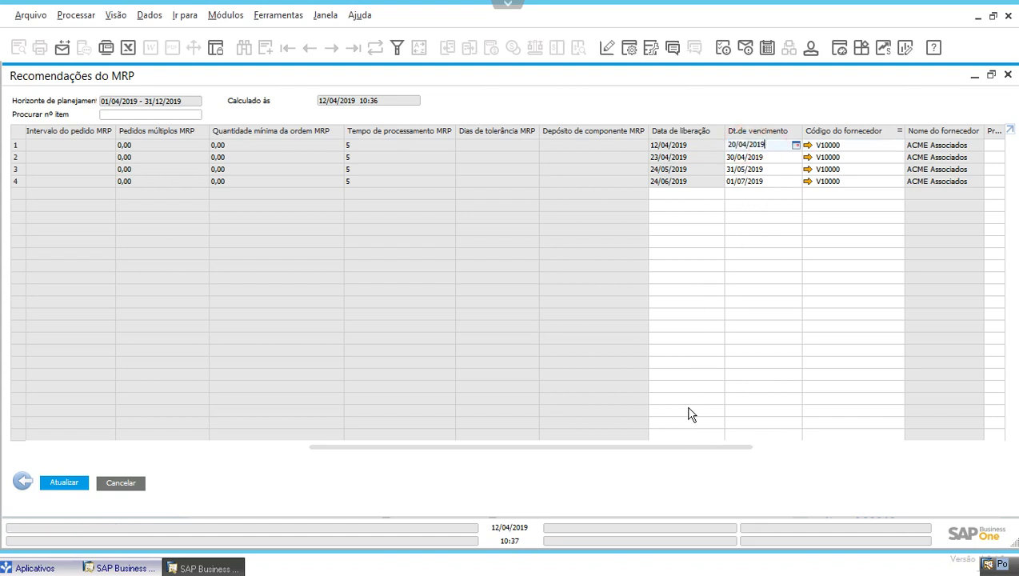
{"action": "double_click", "coordinate": [773, 144]}
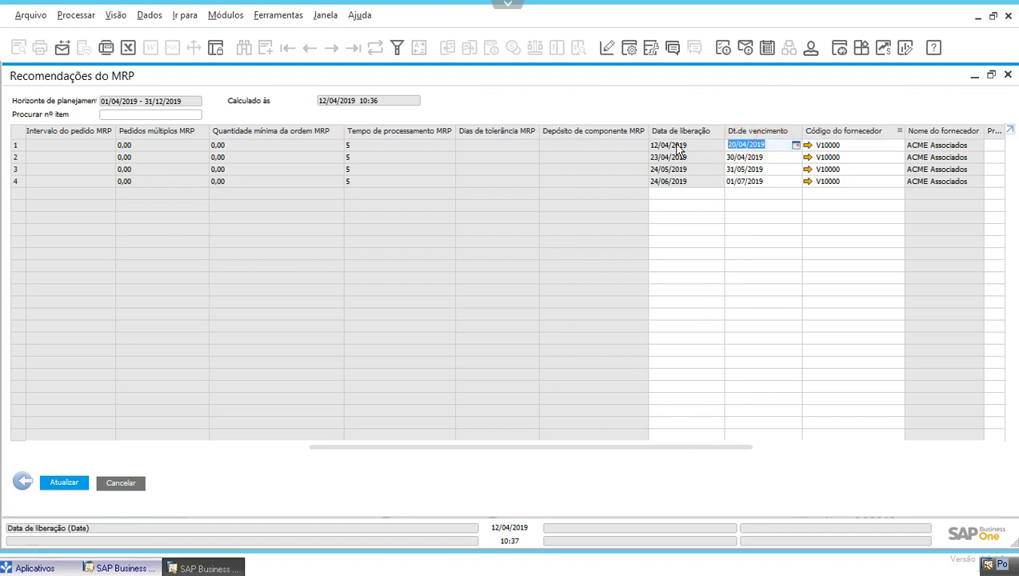
{"action": "type", "text": "22"}
{"action": "key", "text": "Tab"}
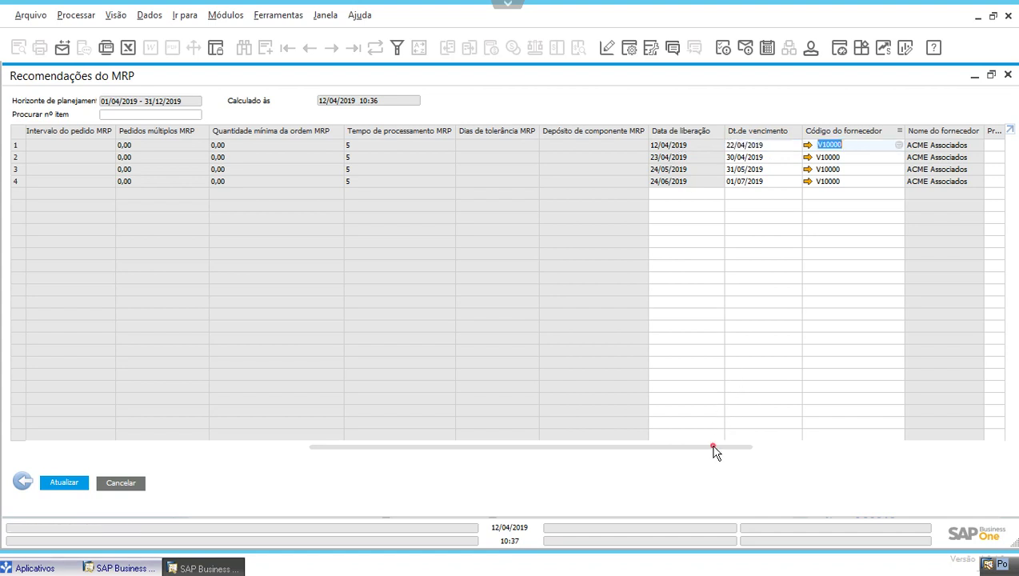
Step: Mark all four MRP recommendations for creation and generate the purchase request from them
{"action": "left_click_drag", "start_coordinate": [713, 447], "coordinate": [176, 342]}
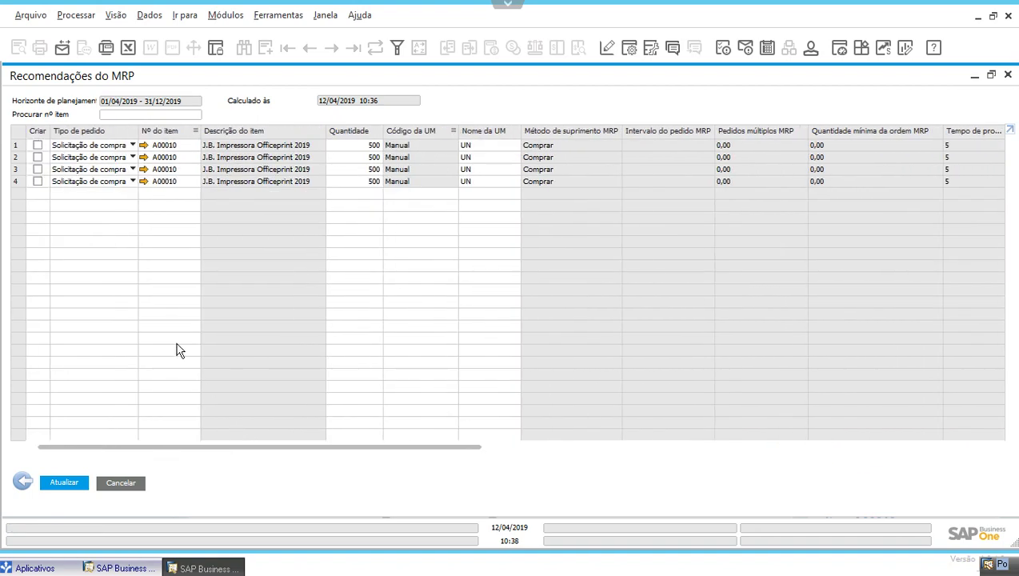
{"action": "double_click", "coordinate": [40, 129]}
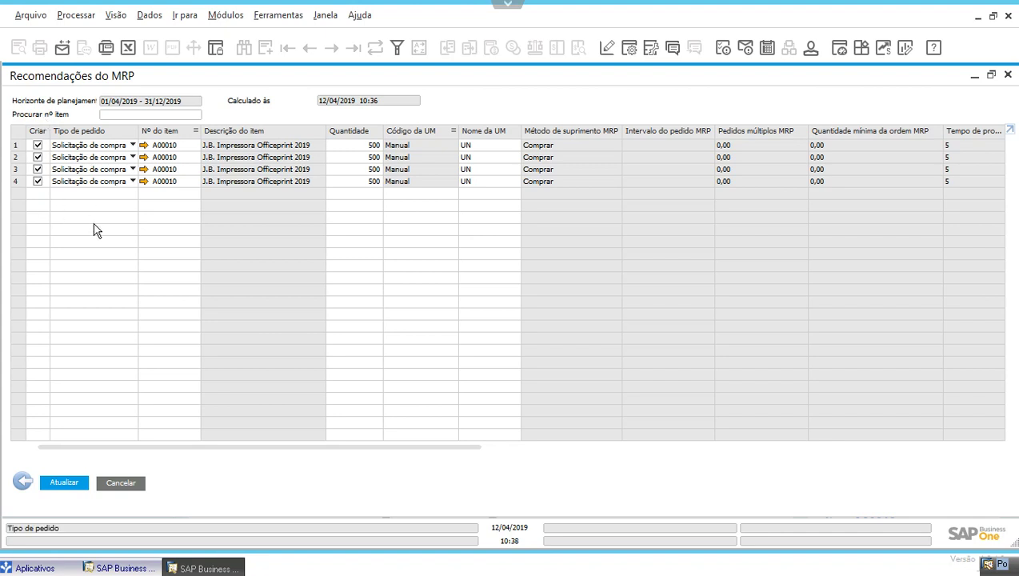
{"action": "left_click", "coordinate": [64, 484]}
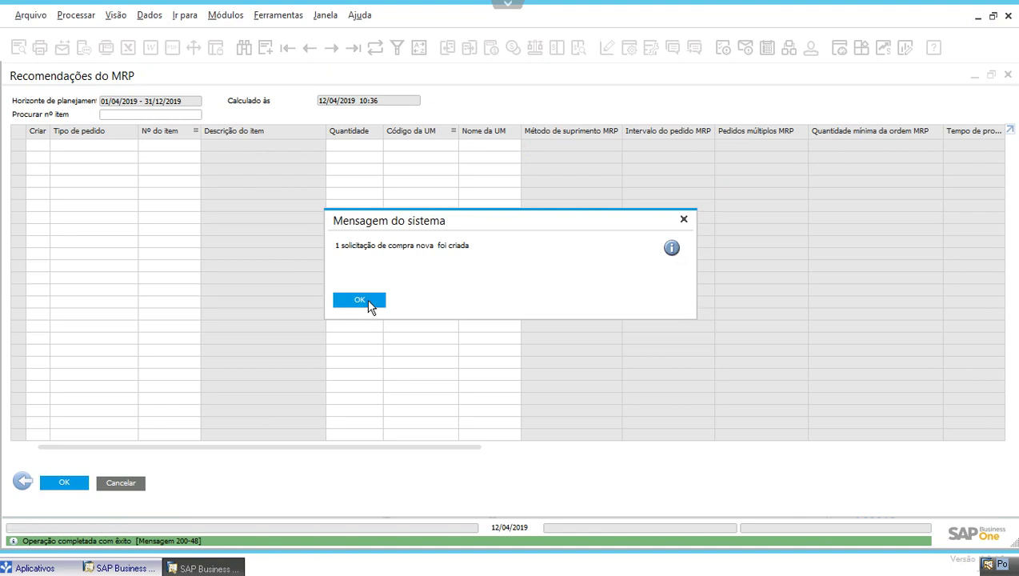
{"action": "left_click", "coordinate": [360, 300]}
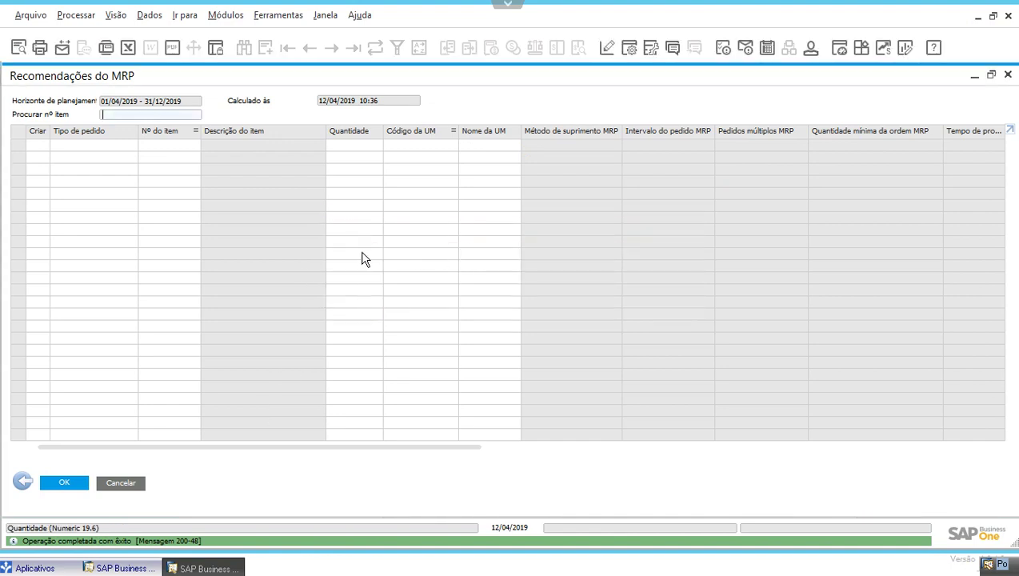
Step: Open the most recent purchase request in the purchasing module and maximize its window
{"action": "left_click", "coordinate": [226, 16]}
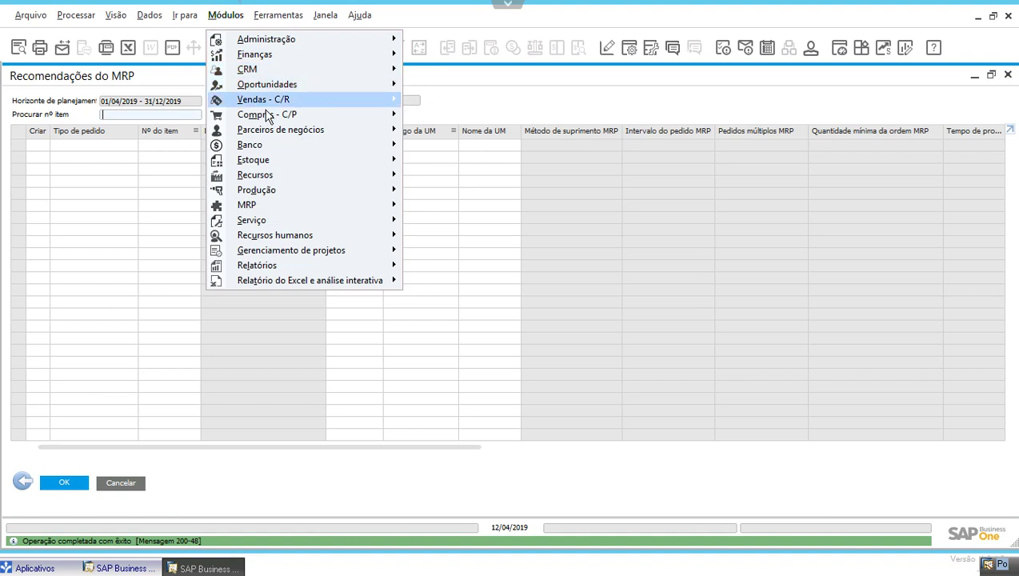
{"action": "mouse_move", "coordinate": [267, 117]}
{"action": "left_click", "coordinate": [450, 131]}
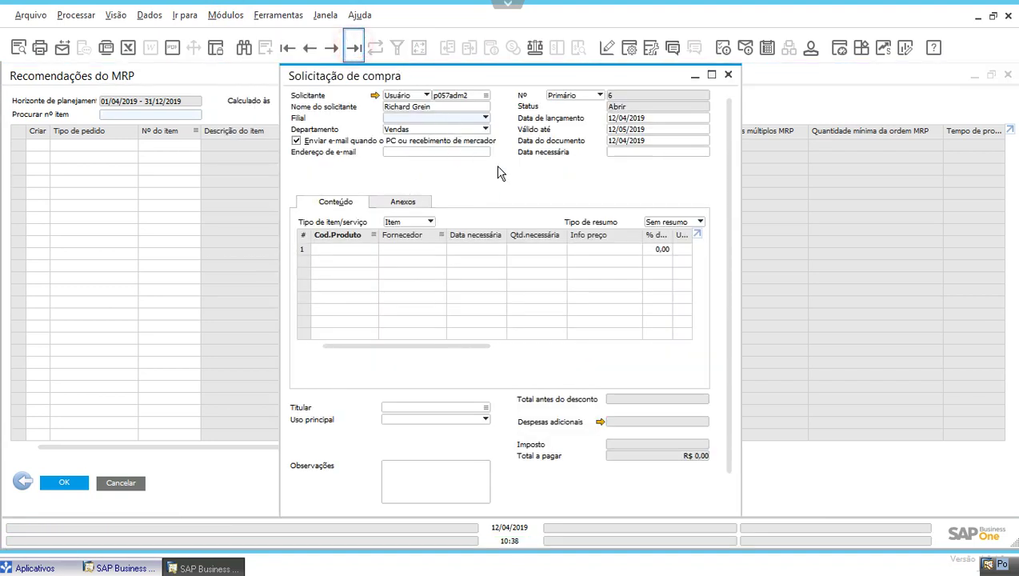
{"action": "double_click", "coordinate": [535, 75]}
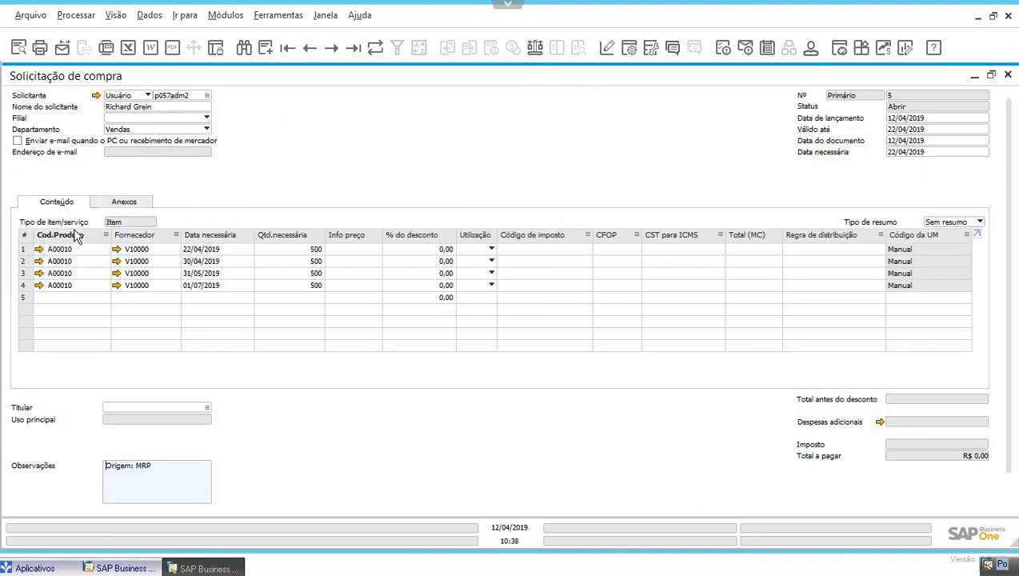
Step: Check the item, supplier, required date and quantity on the four lines of the purchase request
{"action": "left_click", "coordinate": [23, 250]}
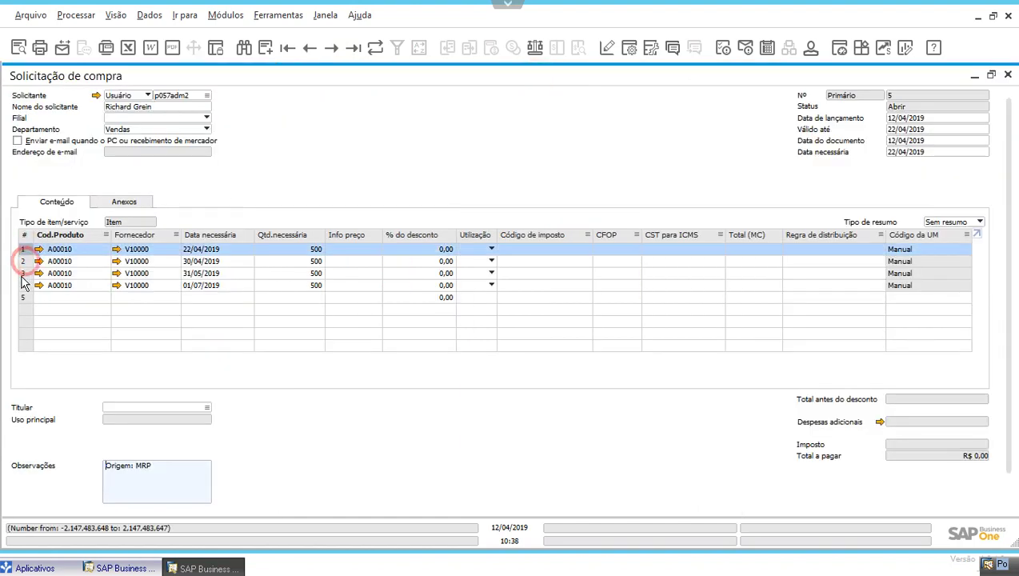
{"action": "left_click", "coordinate": [23, 261]}
{"action": "left_click", "coordinate": [23, 272]}
{"action": "left_click", "coordinate": [22, 284]}
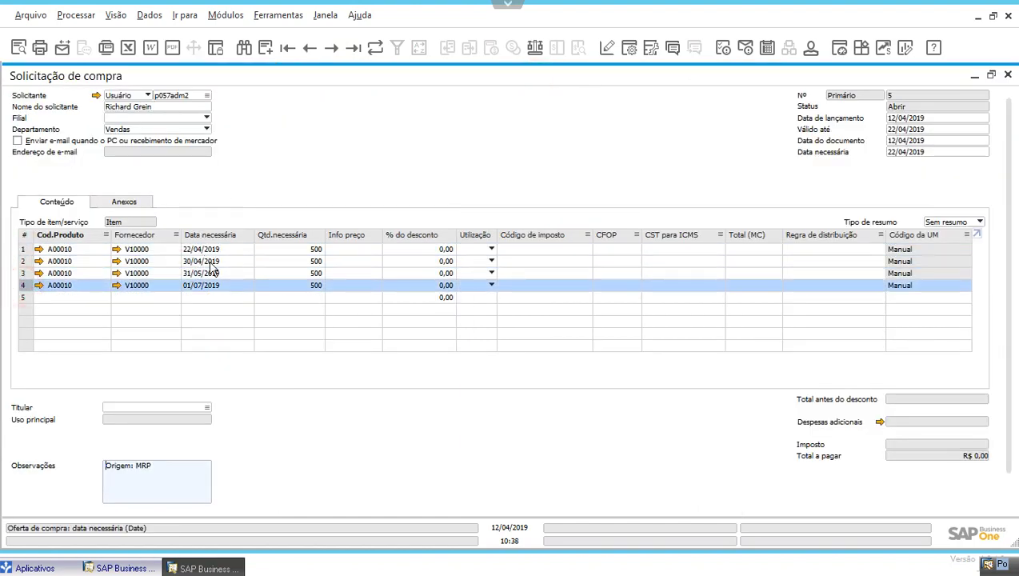
{"action": "left_click", "coordinate": [462, 193]}
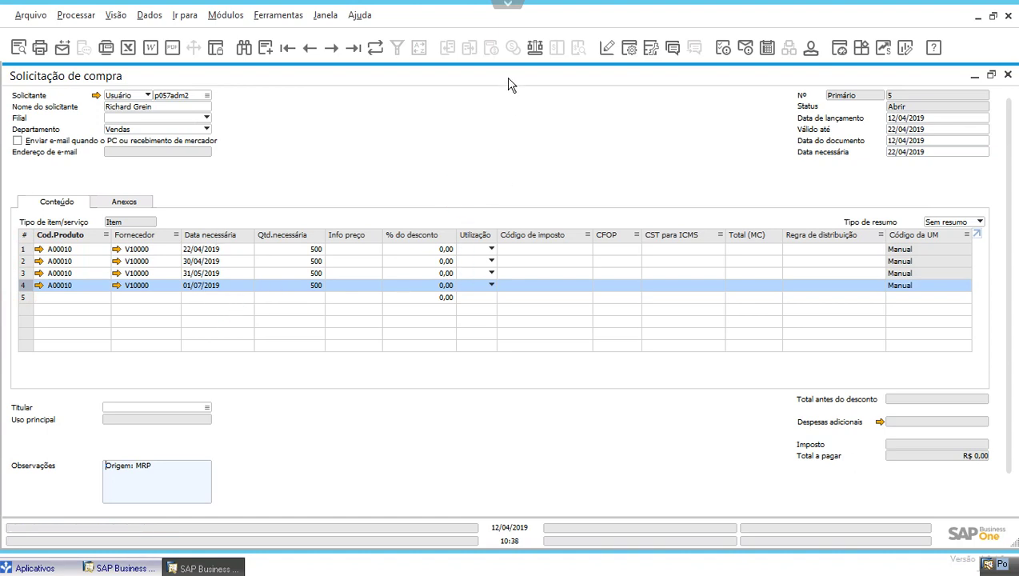
Step: Close the purchase request and the MRP recommendations, and cancel the selection criteria to return to the cockpit
{"action": "left_click_drag", "start_coordinate": [506, 77], "coordinate": [553, 137]}
{"action": "left_click", "coordinate": [771, 121]}
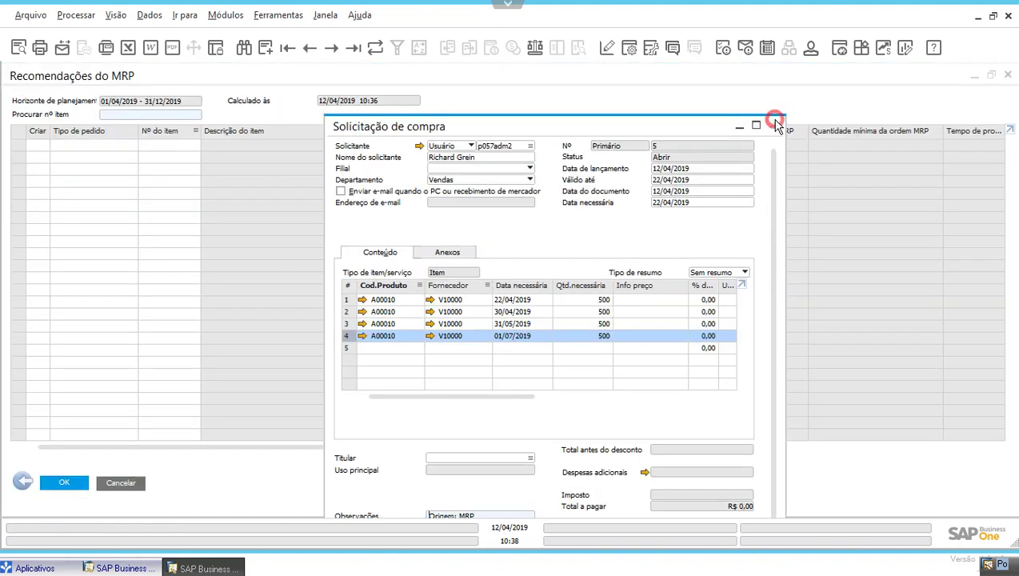
{"action": "left_click", "coordinate": [62, 483]}
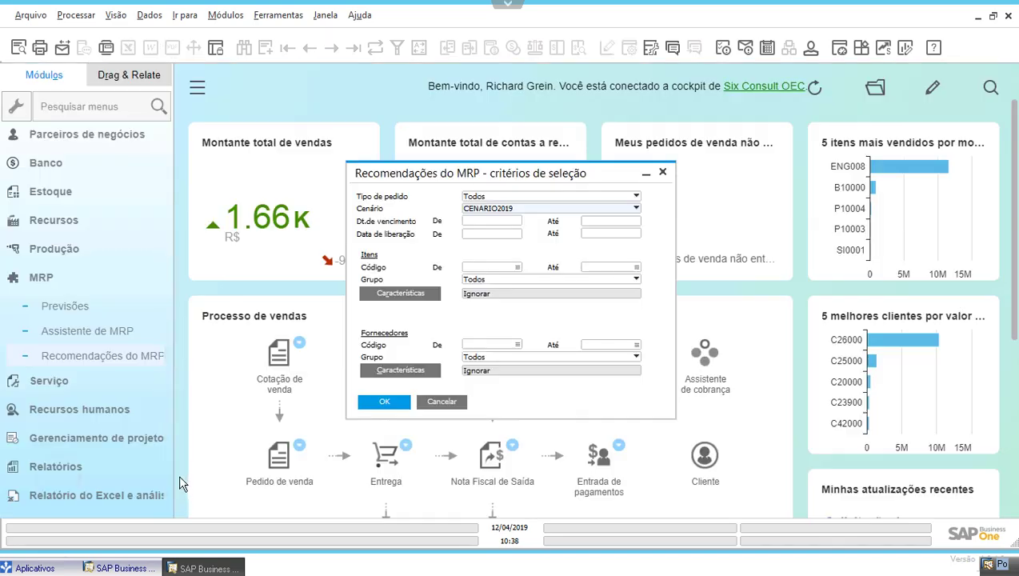
{"action": "left_click", "coordinate": [439, 402]}
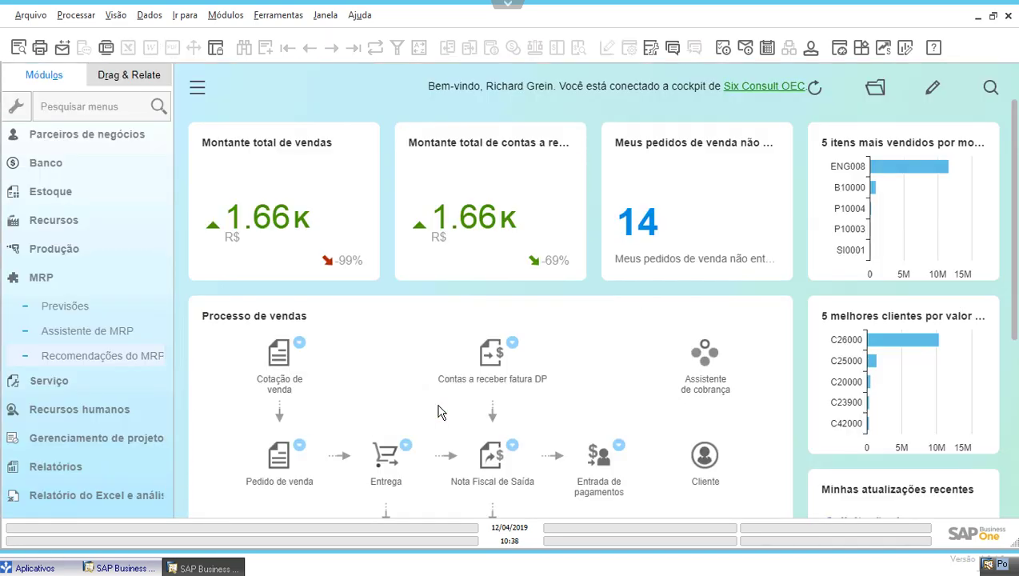